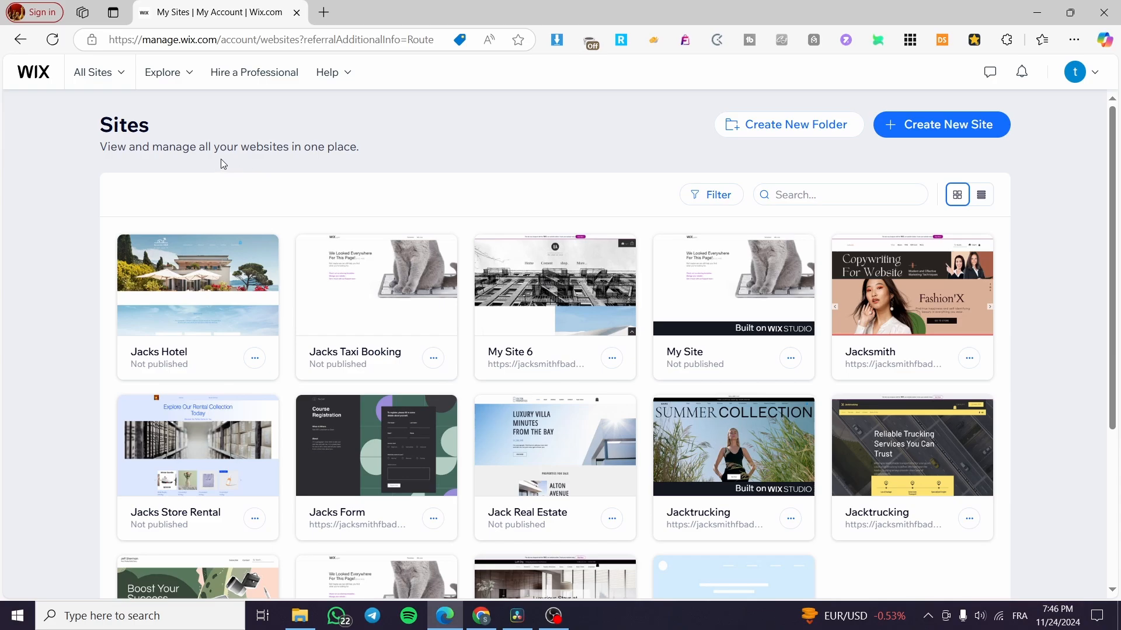
{"action": "mouse_move", "coordinate": [928, 330]}
{"action": "left_click_drag", "start_coordinate": [92, 131], "coordinate": [175, 122]}
{"action": "left_click", "coordinate": [384, 133]}
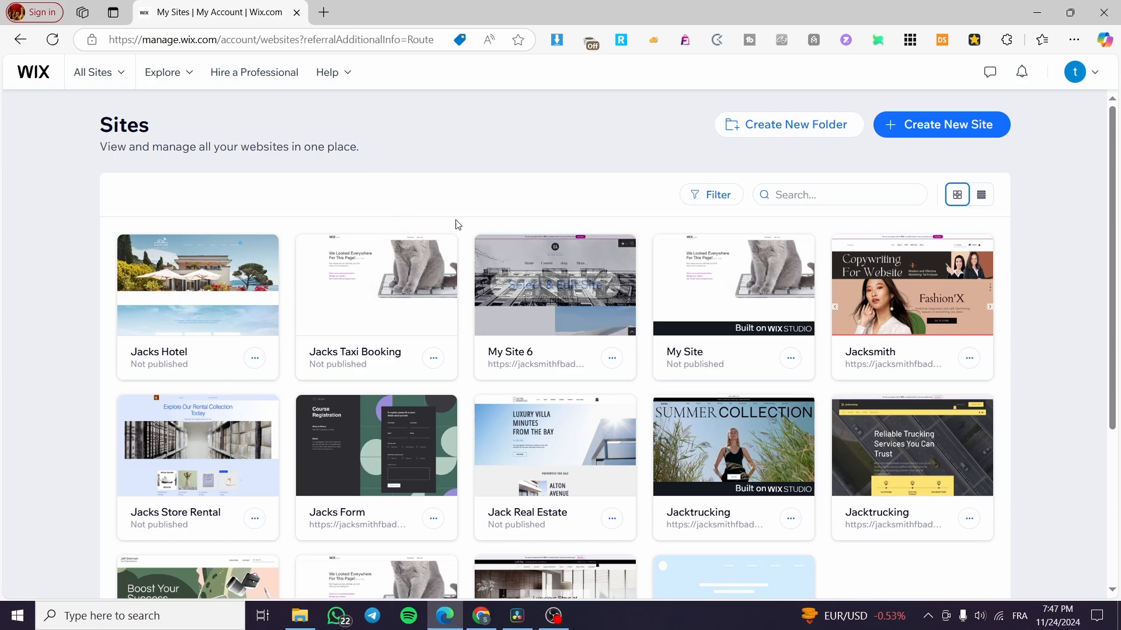
Step: Start creating a new site on the Wix Editor and choose to set it up without the AI chat
{"action": "left_click", "coordinate": [953, 127]}
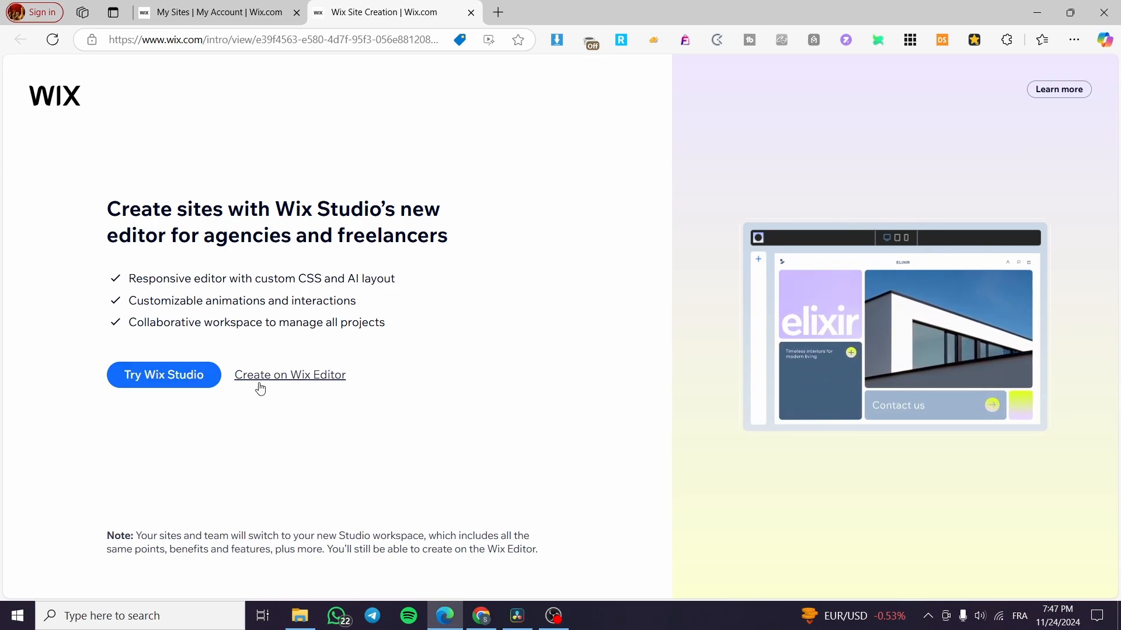
{"action": "left_click", "coordinate": [301, 381]}
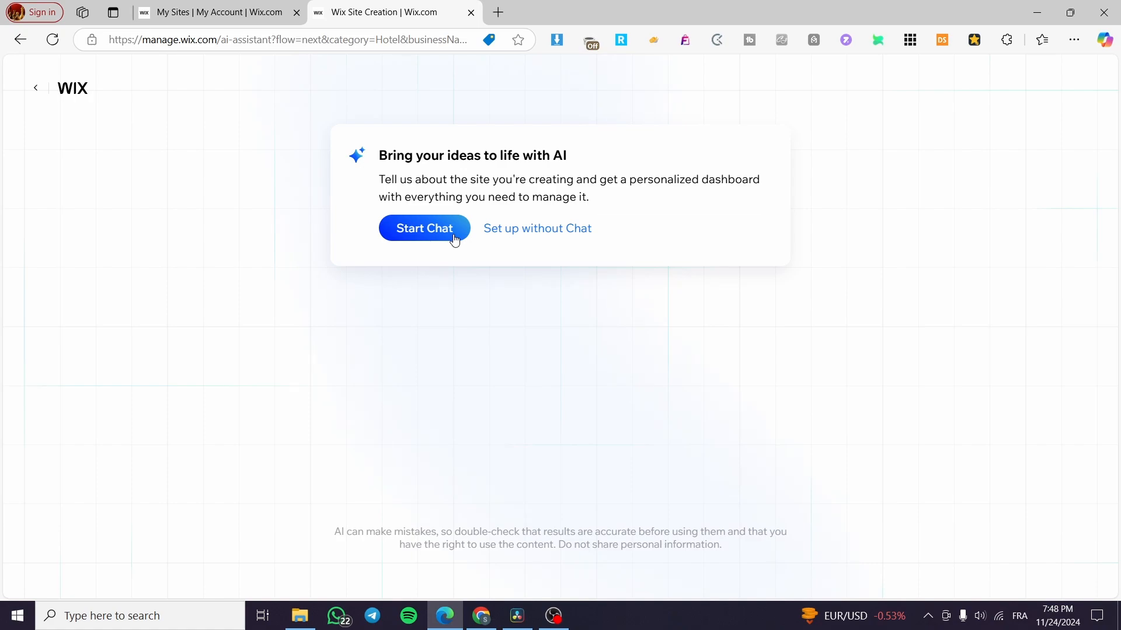
{"action": "left_click", "coordinate": [502, 236]}
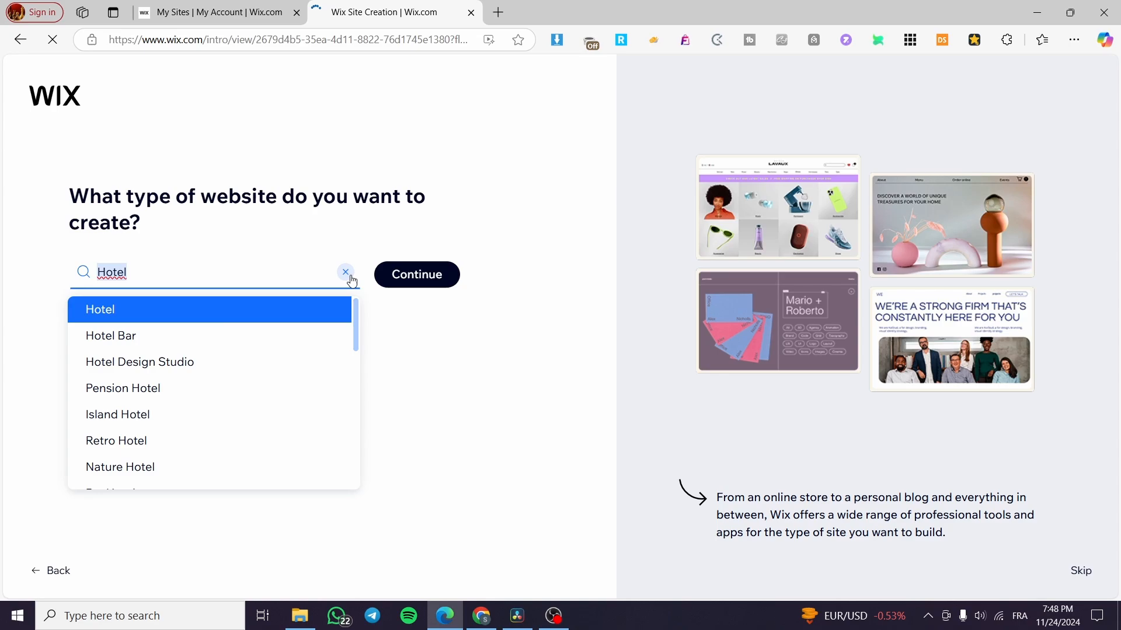
Step: Replace the suggested website type with Pizza Restaurant, found by searching for "Restaurant", and continue
{"action": "left_click", "coordinate": [349, 277]}
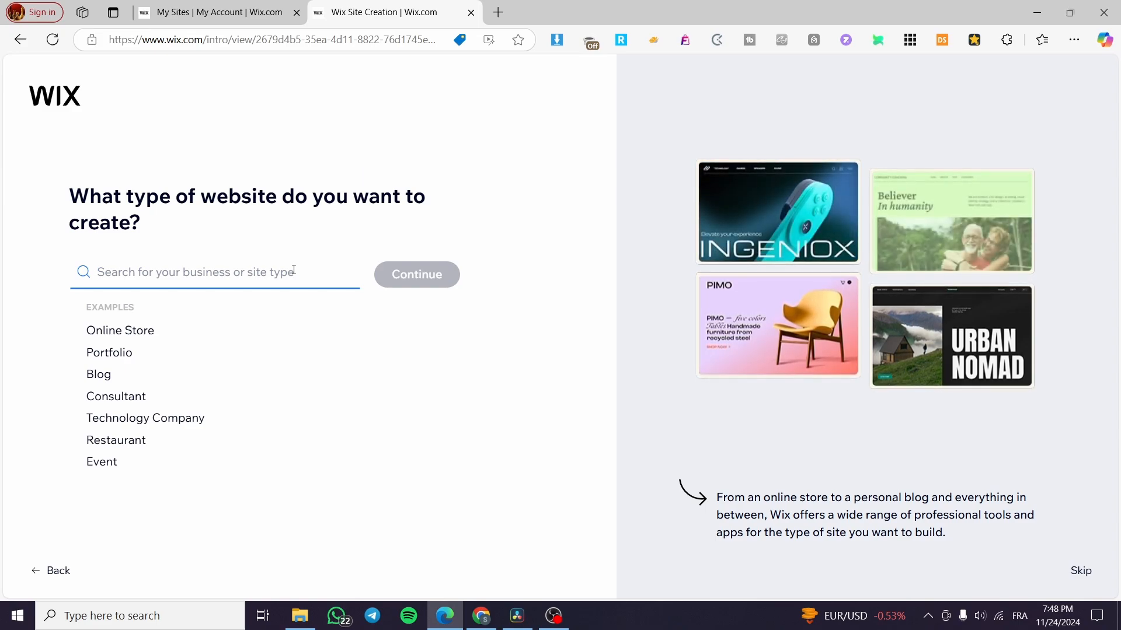
{"action": "type", "text": "Restaurant"}
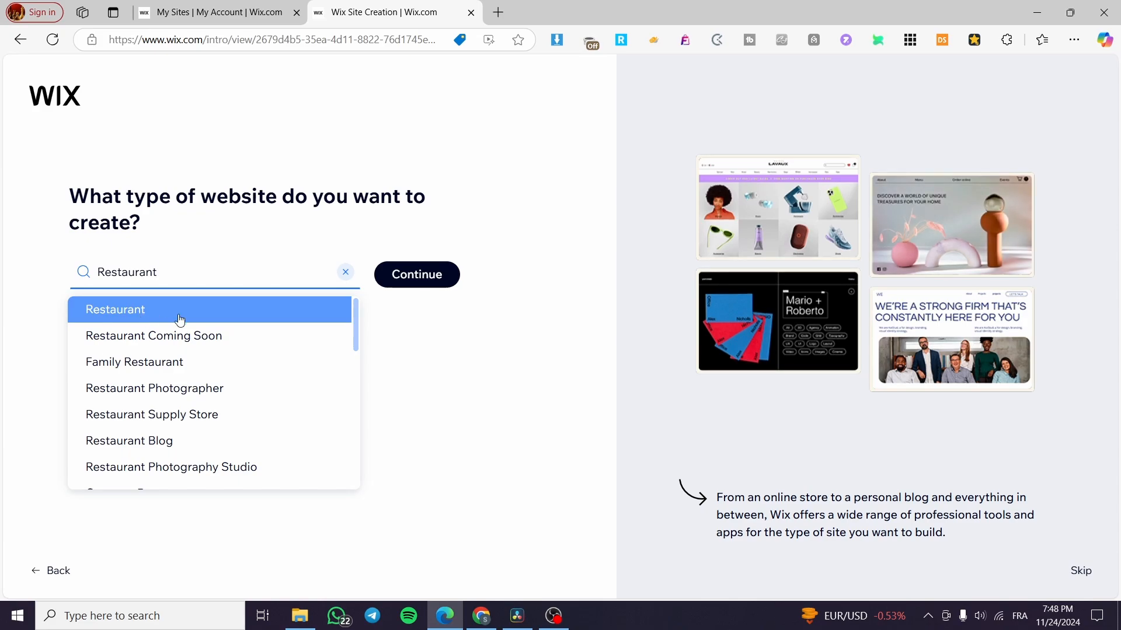
{"action": "scroll", "coordinate": [124, 376], "scroll_direction": "down", "scroll_amount": 1}
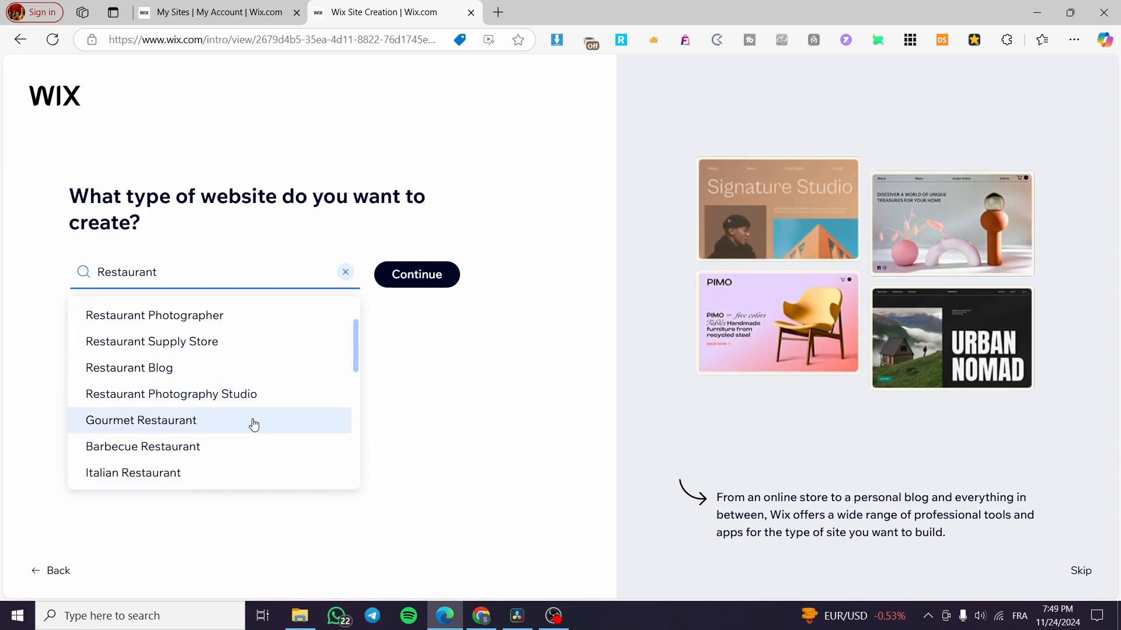
{"action": "scroll", "coordinate": [300, 419], "scroll_direction": "down", "scroll_amount": 1}
{"action": "scroll", "coordinate": [300, 420], "scroll_direction": "down", "scroll_amount": 2}
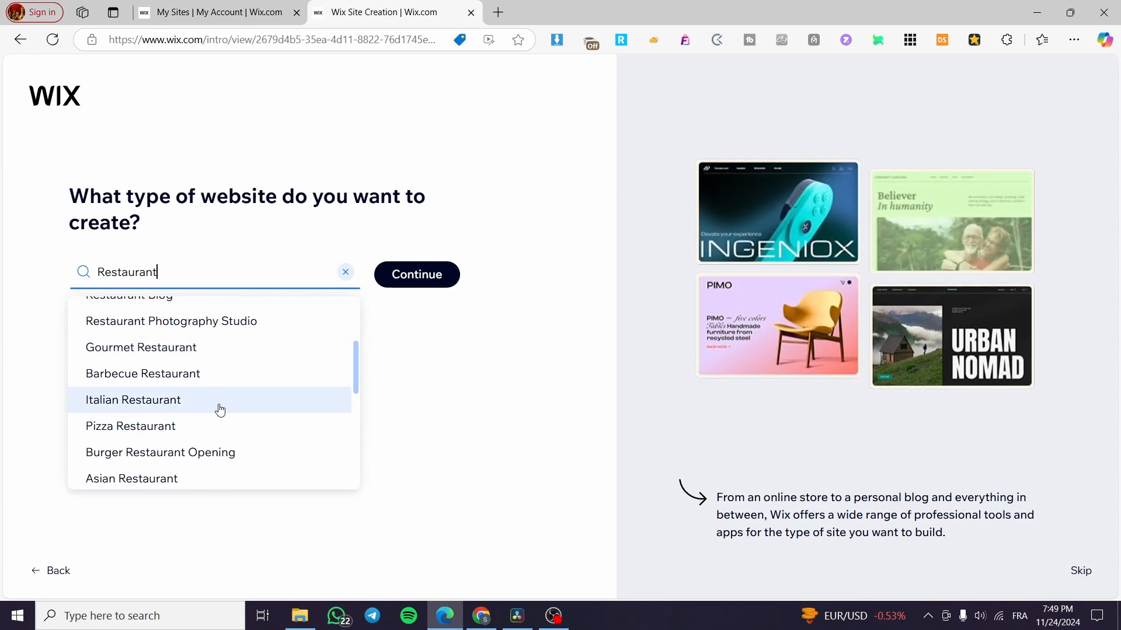
{"action": "scroll", "coordinate": [217, 409], "scroll_direction": "down", "scroll_amount": 3}
{"action": "scroll", "coordinate": [240, 429], "scroll_direction": "up", "scroll_amount": 6}
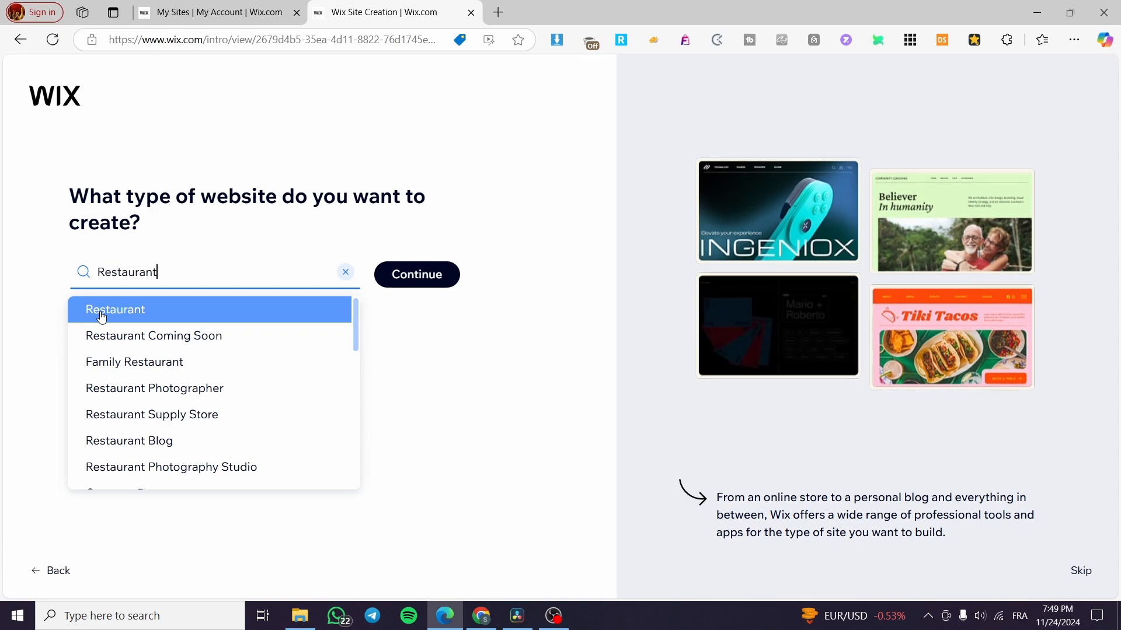
{"action": "scroll", "coordinate": [158, 321], "scroll_direction": "down", "scroll_amount": 5}
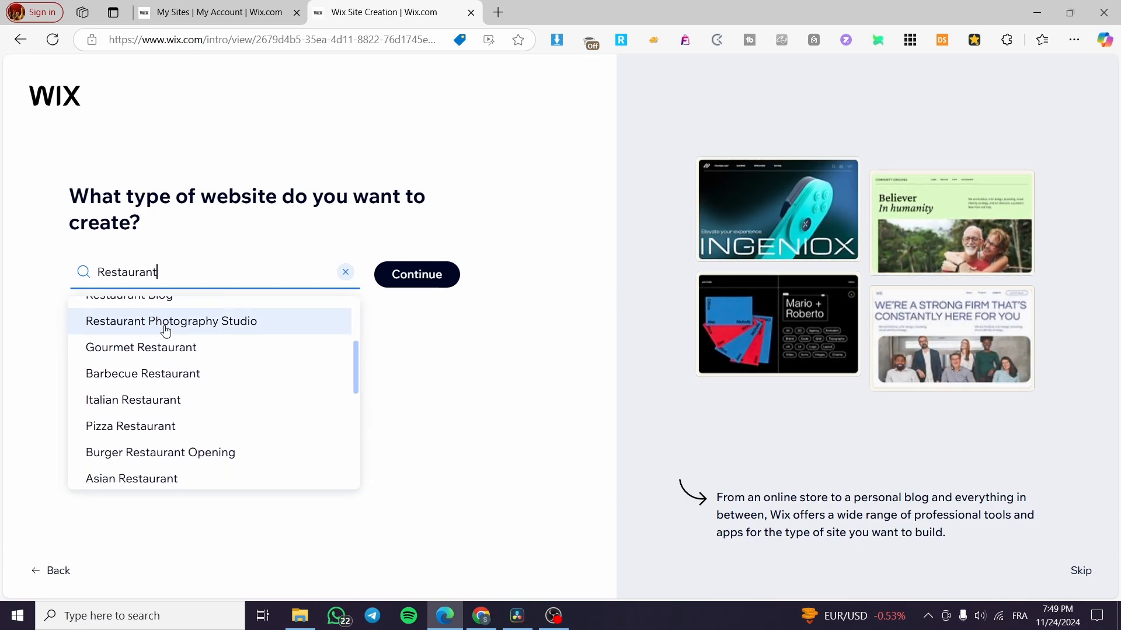
{"action": "left_click", "coordinate": [155, 432]}
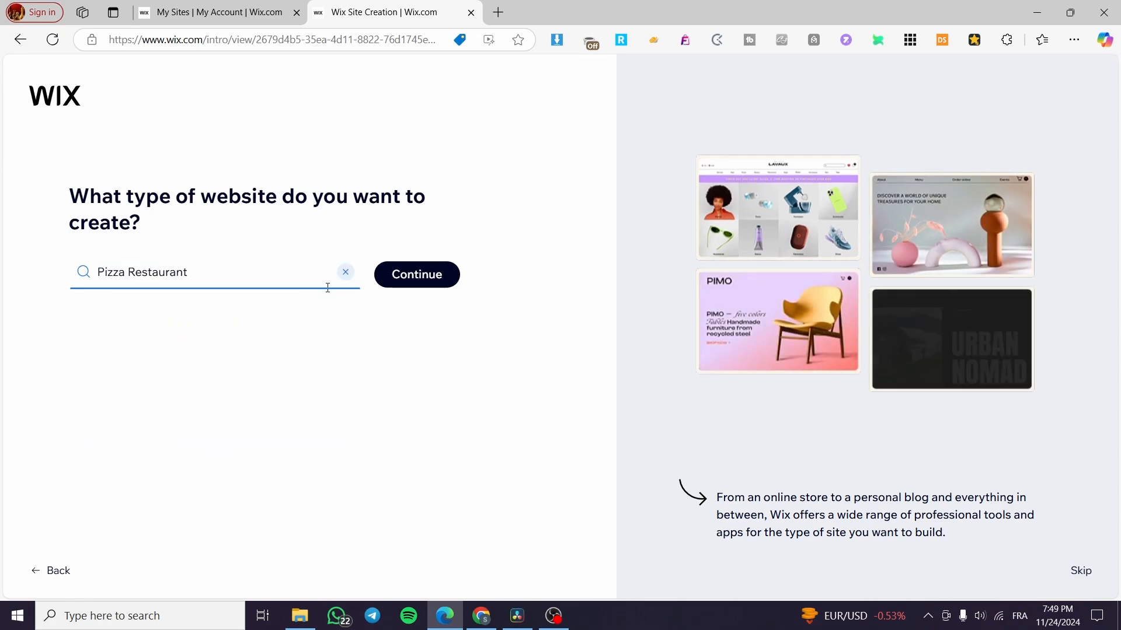
{"action": "left_click", "coordinate": [430, 288]}
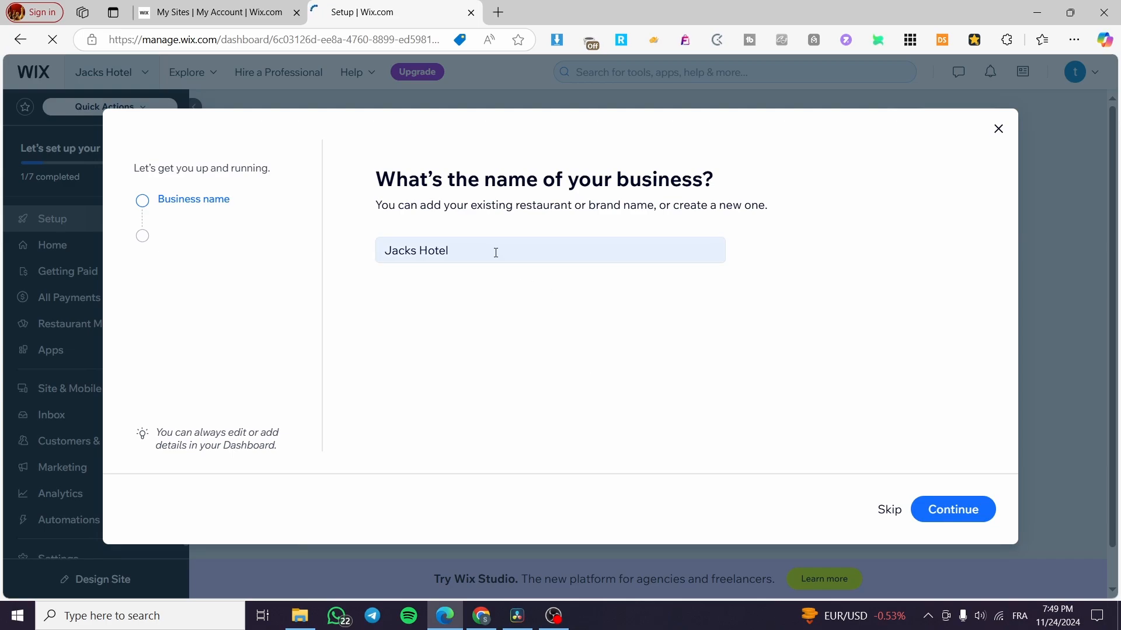
Step: Name the business "Jacks Pizza" and continue to the app selection
{"action": "left_click", "coordinate": [476, 250]}
{"action": "left_click_drag", "start_coordinate": [461, 249], "coordinate": [423, 249]}
{"action": "key", "text": "BackSpace"}
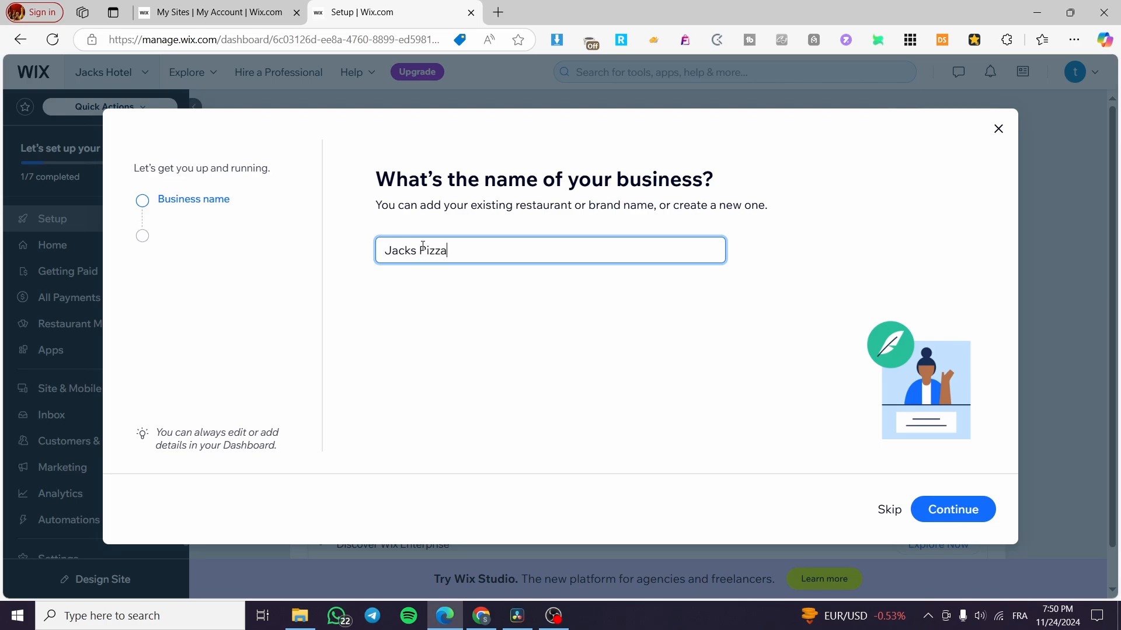
{"action": "left_click", "coordinate": [950, 505]}
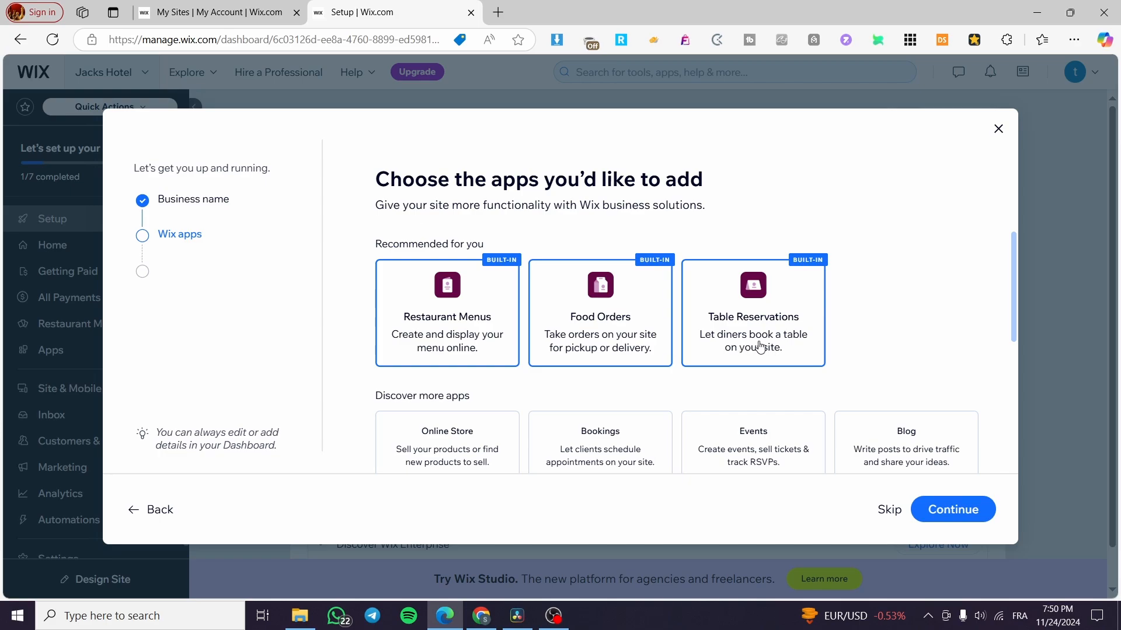
Step: Add the Events, Forms and Instagram Feed apps to the built-in restaurant apps and continue to the site dashboard
{"action": "scroll", "coordinate": [860, 329], "scroll_direction": "down", "scroll_amount": 1}
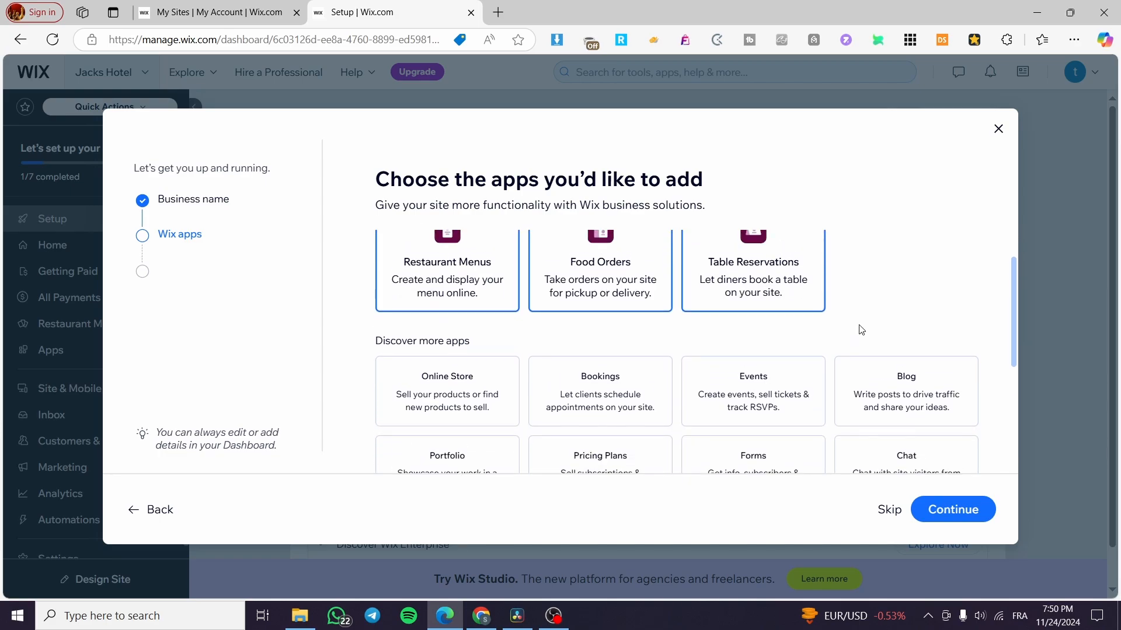
{"action": "scroll", "coordinate": [860, 330], "scroll_direction": "up", "scroll_amount": 1}
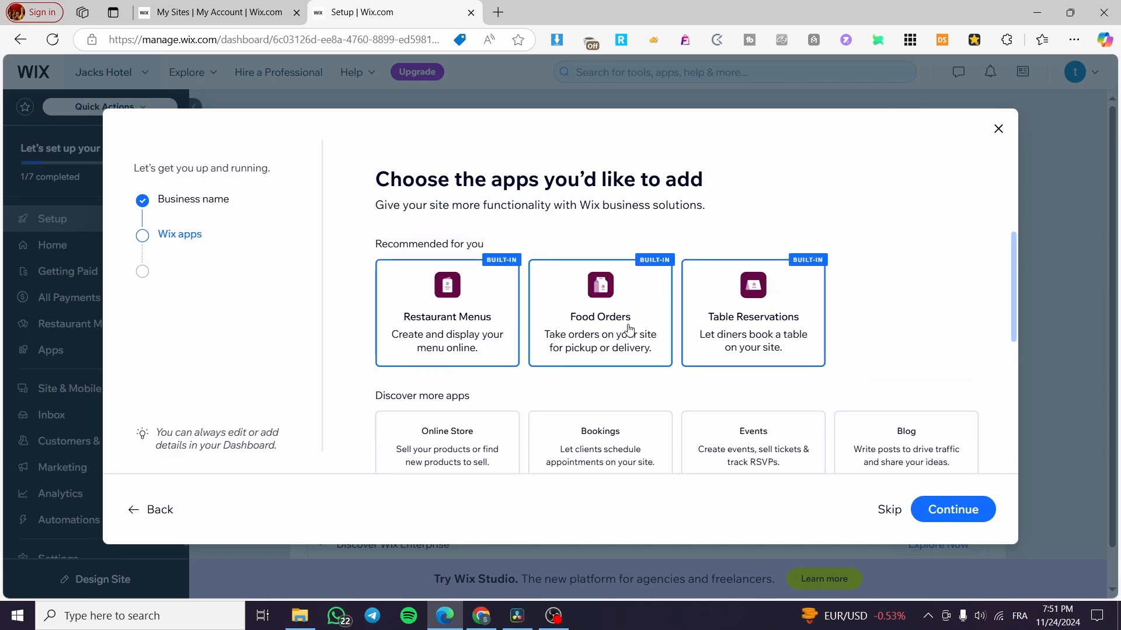
{"action": "scroll", "coordinate": [606, 353], "scroll_direction": "down", "scroll_amount": 2}
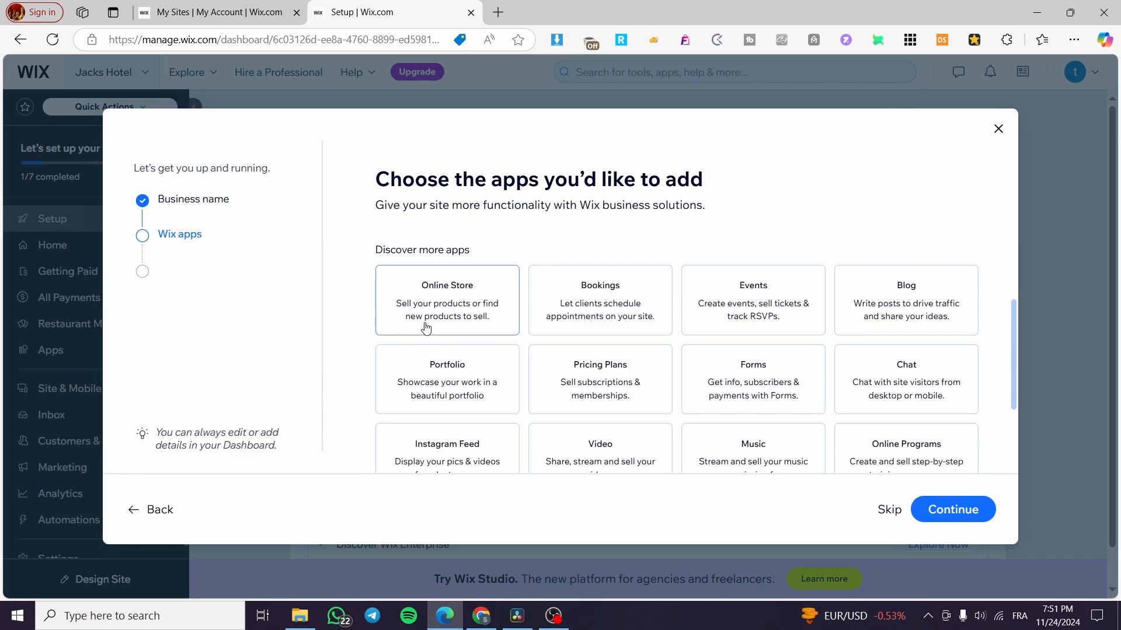
{"action": "scroll", "coordinate": [619, 326], "scroll_direction": "up", "scroll_amount": 2}
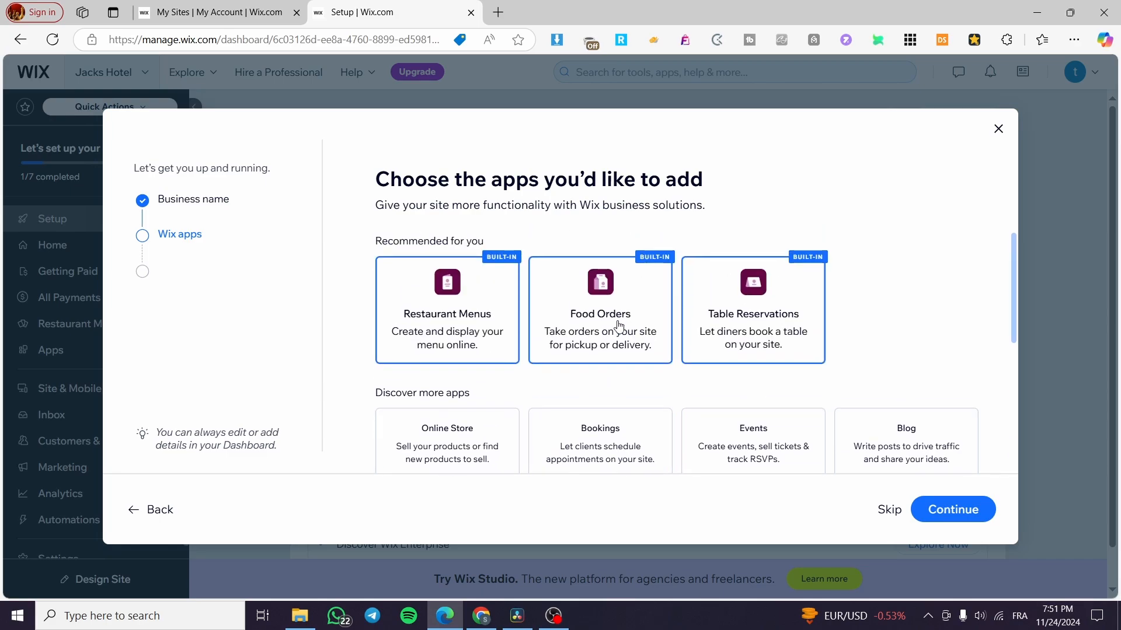
{"action": "scroll", "coordinate": [619, 326], "scroll_direction": "down", "scroll_amount": 2}
{"action": "left_click", "coordinate": [780, 328]}
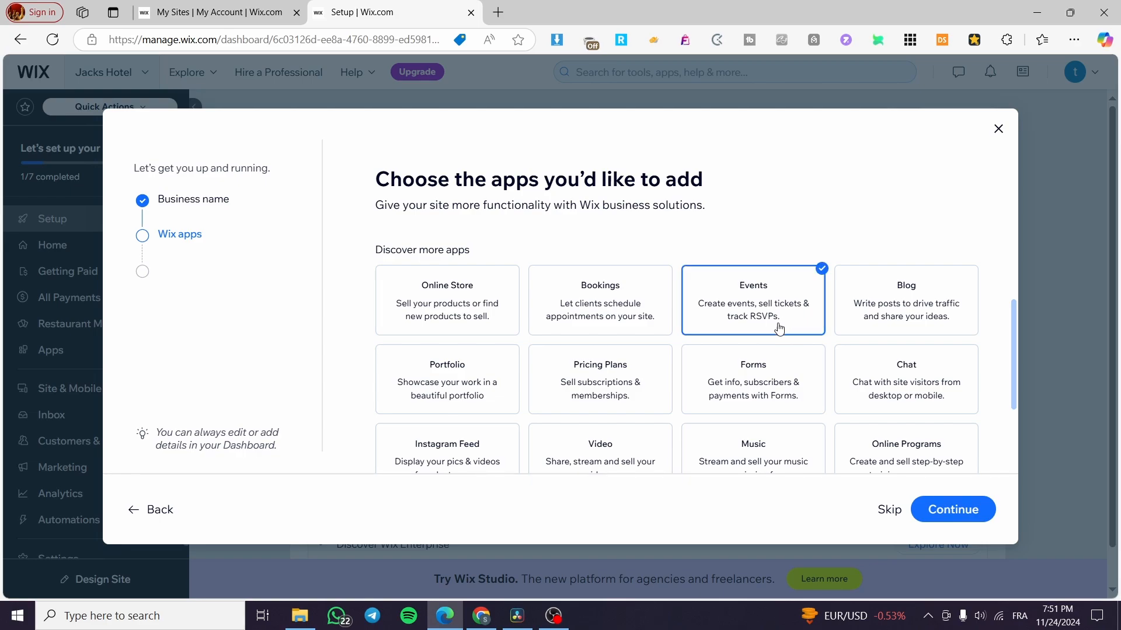
{"action": "left_click", "coordinate": [763, 380]}
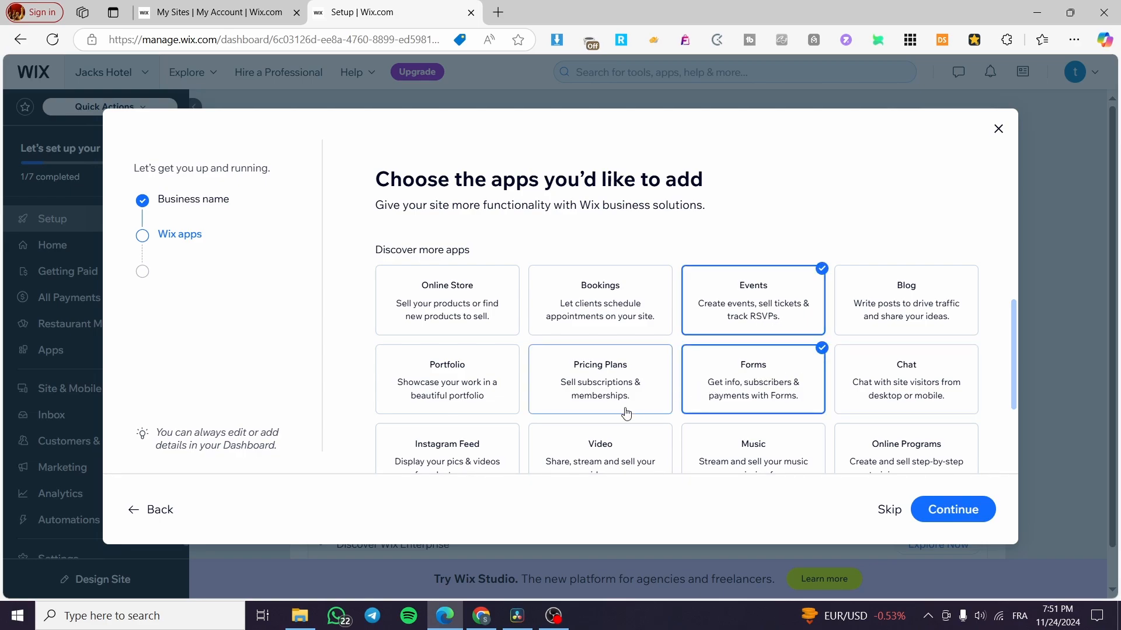
{"action": "scroll", "coordinate": [529, 386], "scroll_direction": "down", "scroll_amount": 1}
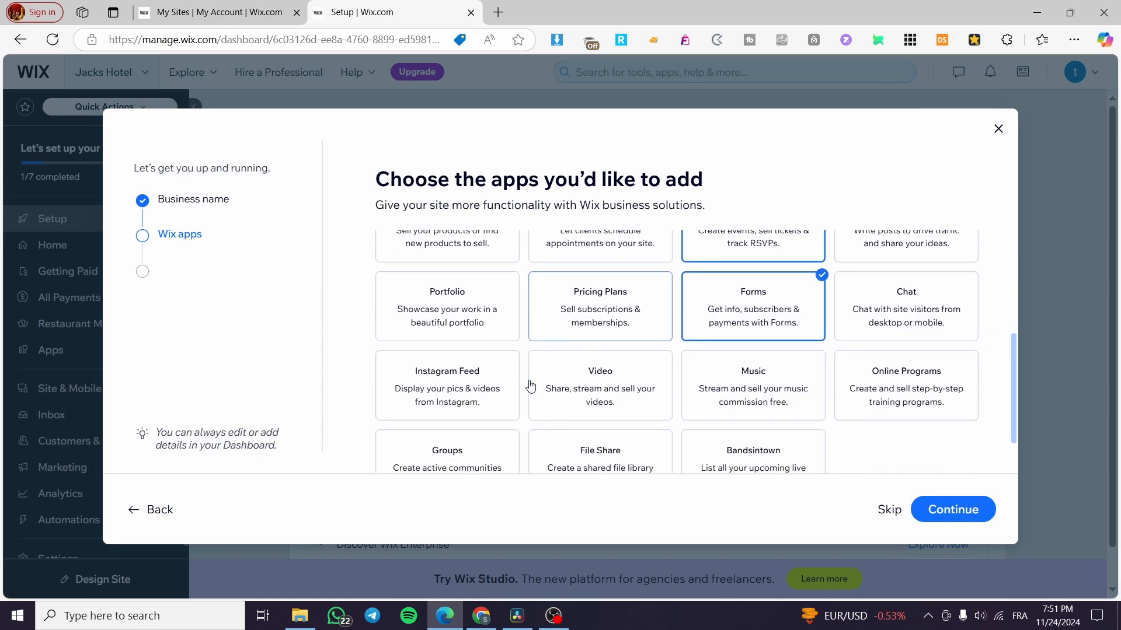
{"action": "left_click", "coordinate": [486, 391]}
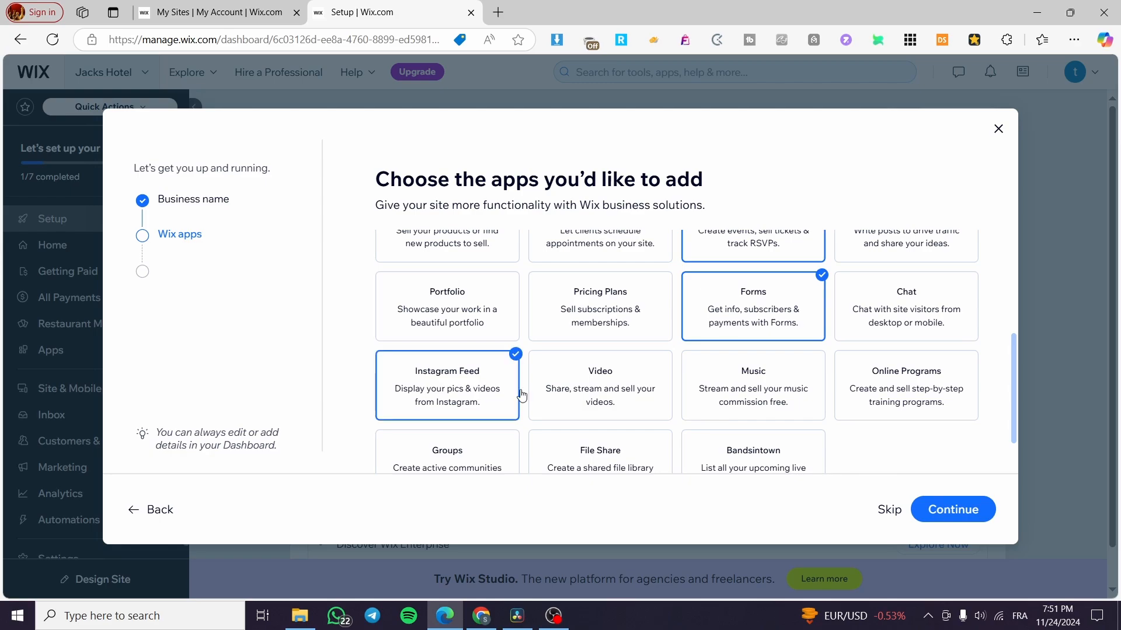
{"action": "scroll", "coordinate": [909, 420], "scroll_direction": "down", "scroll_amount": 1}
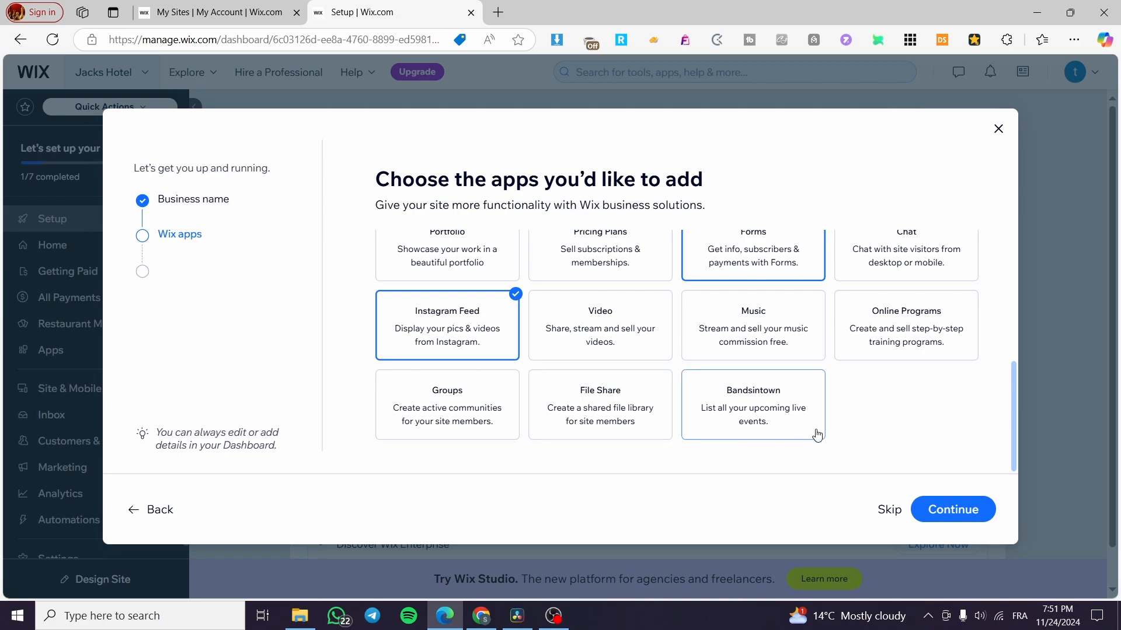
{"action": "scroll", "coordinate": [788, 408], "scroll_direction": "up", "scroll_amount": 1}
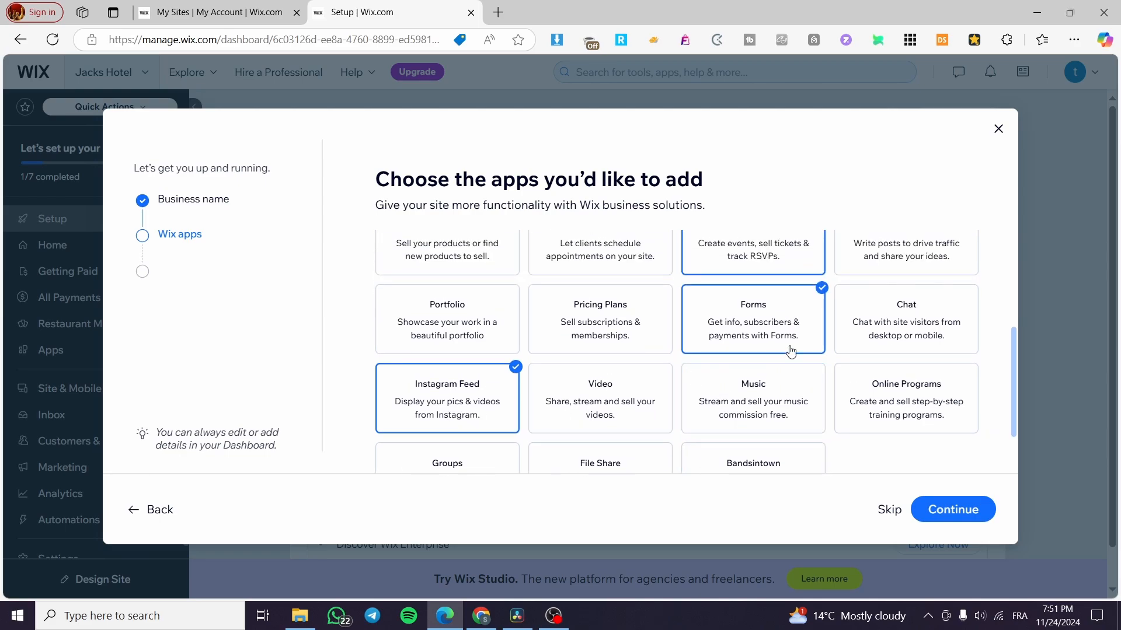
{"action": "scroll", "coordinate": [750, 330], "scroll_direction": "up", "scroll_amount": 1}
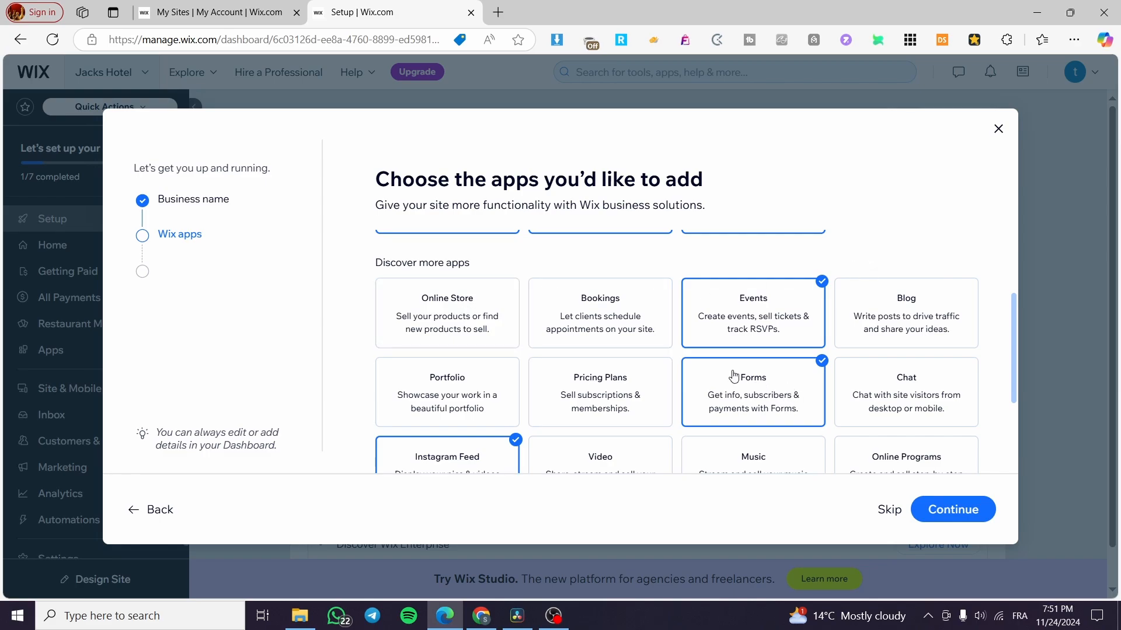
{"action": "left_click", "coordinate": [957, 510]}
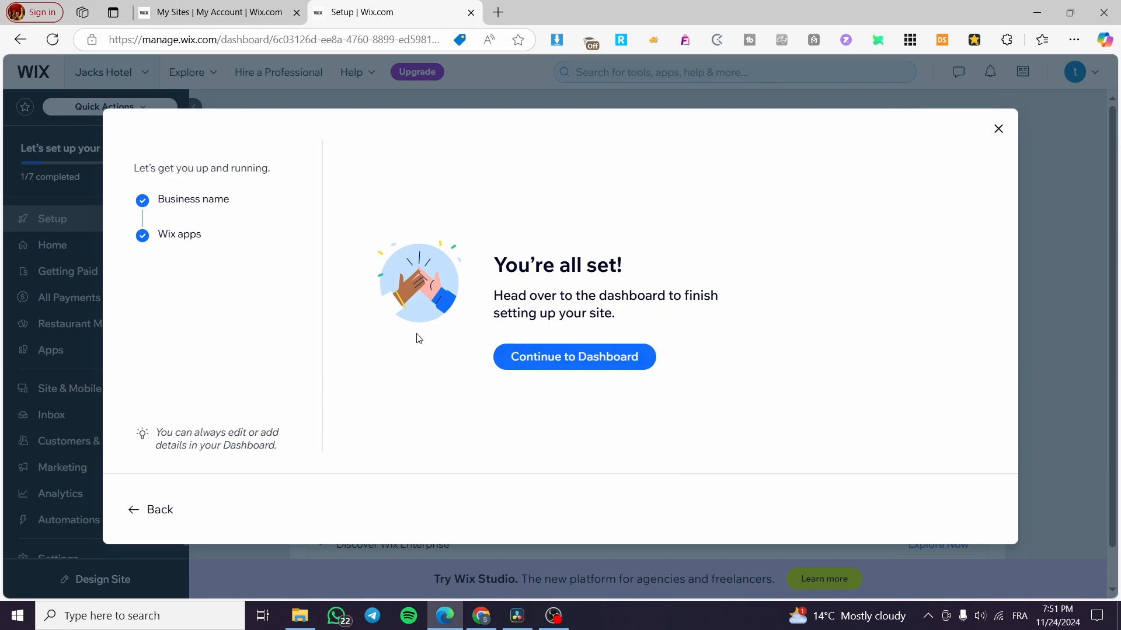
{"action": "left_click", "coordinate": [614, 368]}
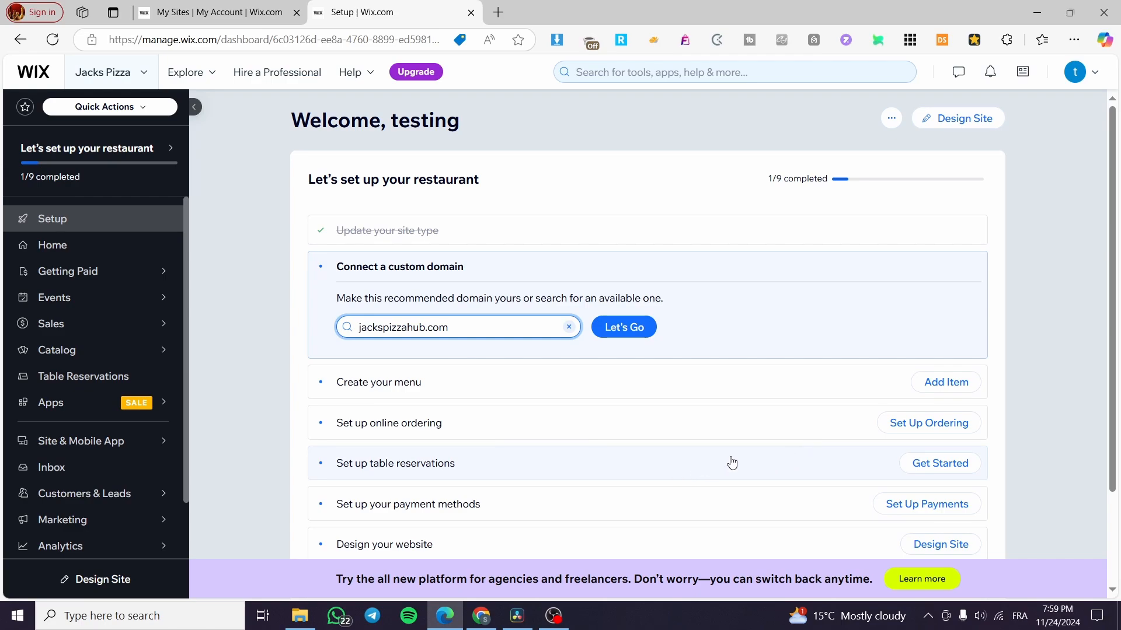
Step: Open the Accept Payments page in the site's settings
{"action": "scroll", "coordinate": [138, 493], "scroll_direction": "down", "scroll_amount": 2}
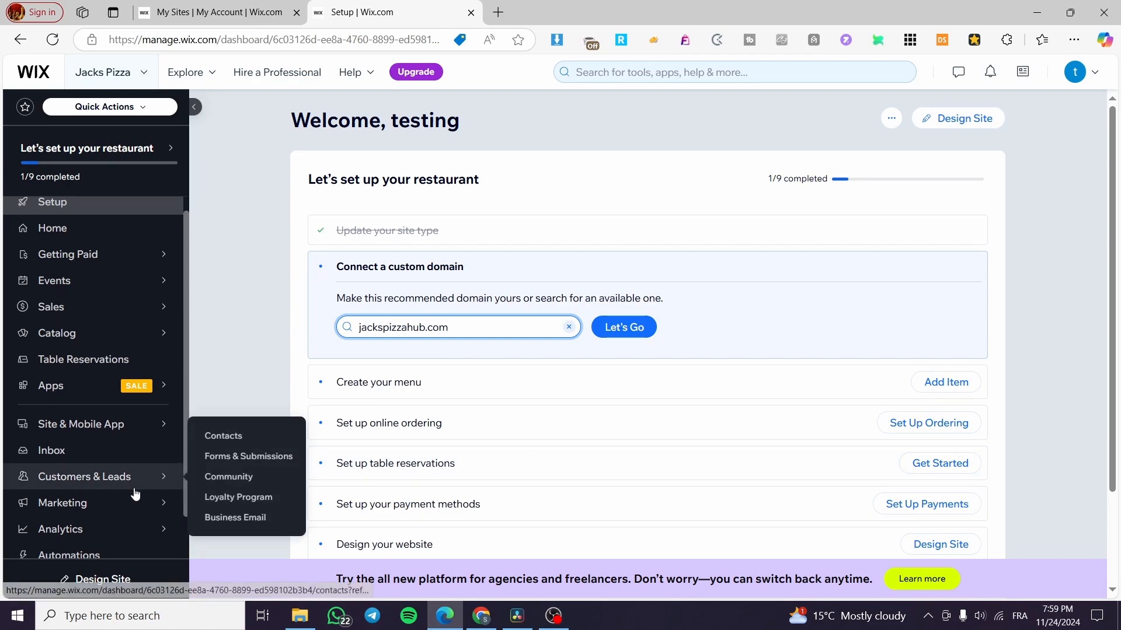
{"action": "left_click", "coordinate": [86, 554]}
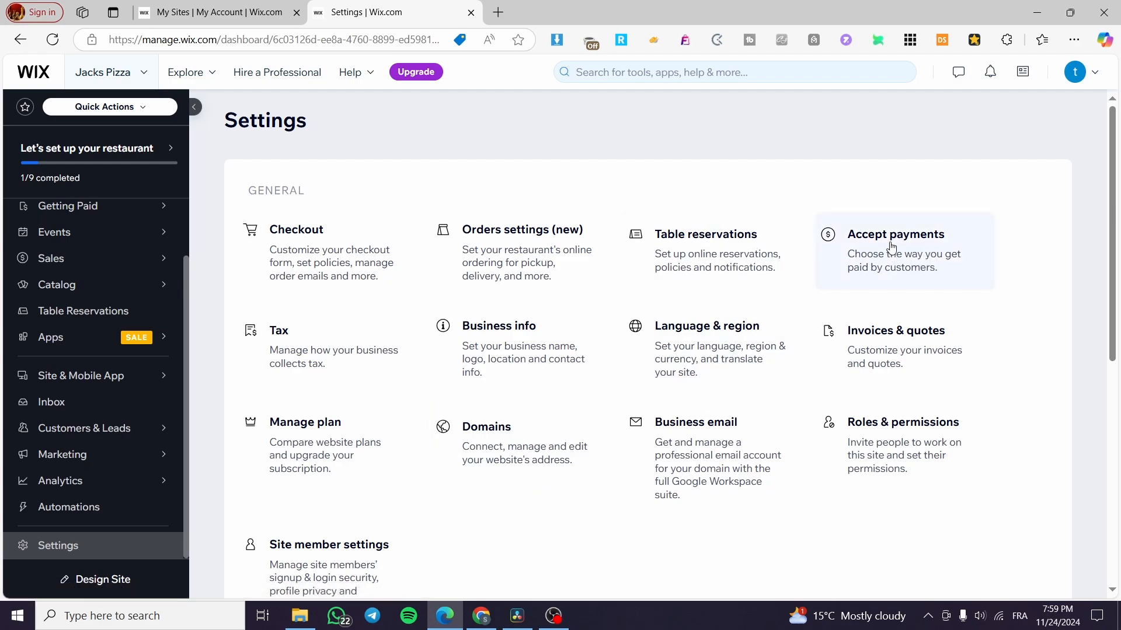
{"action": "left_click", "coordinate": [920, 241]}
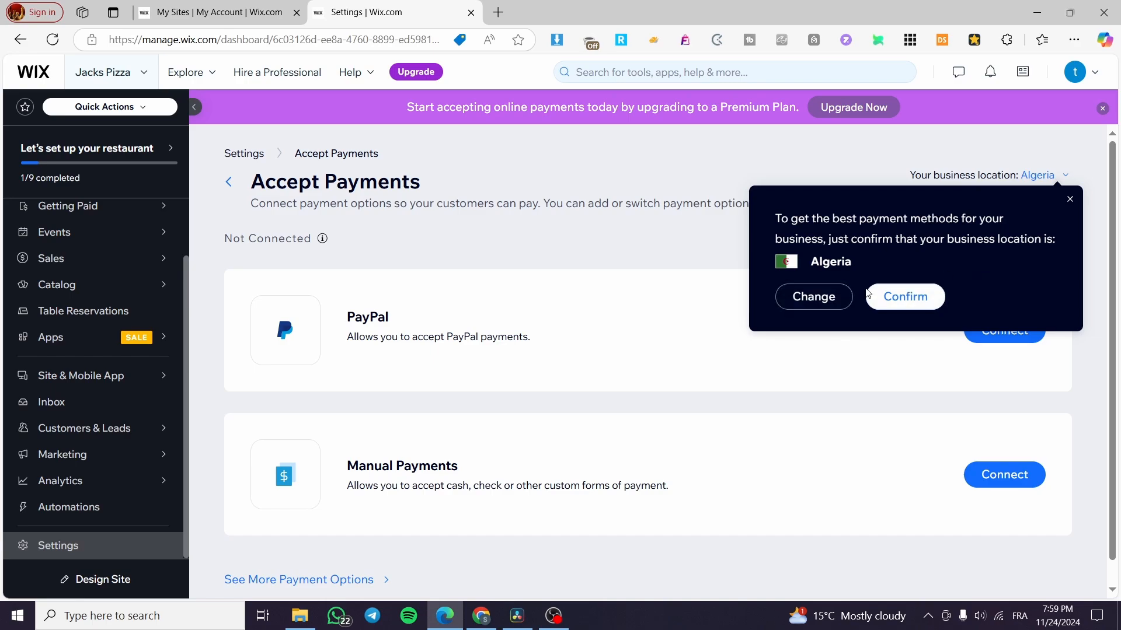
Step: Change the business location for payment methods to France
{"action": "left_click", "coordinate": [826, 296]}
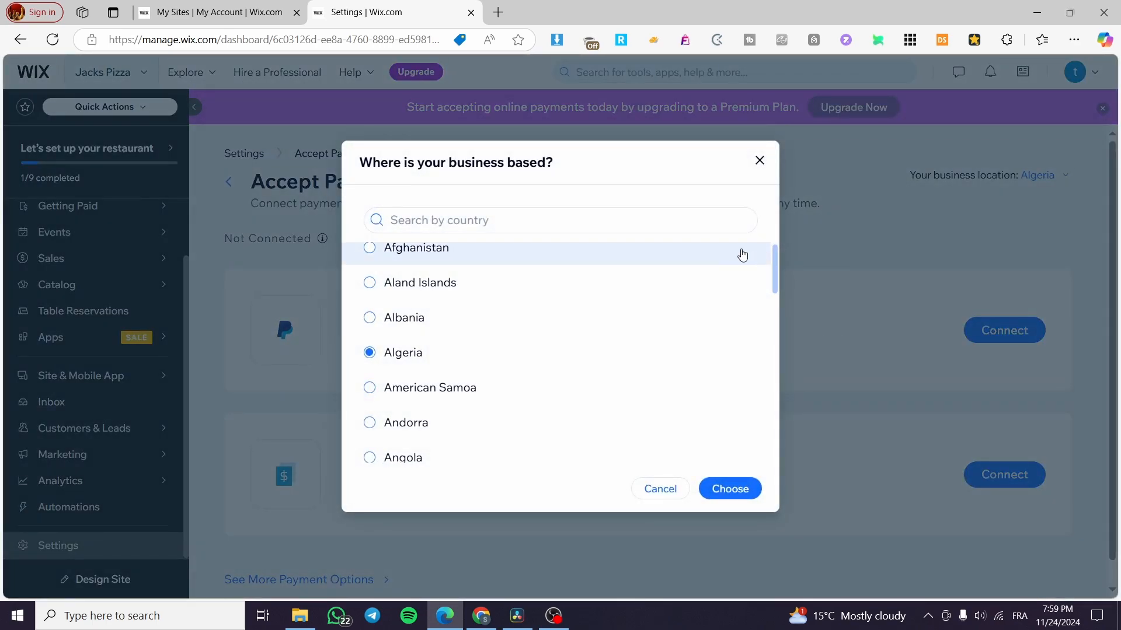
{"action": "left_click", "coordinate": [681, 228]}
{"action": "type", "text": "fran"}
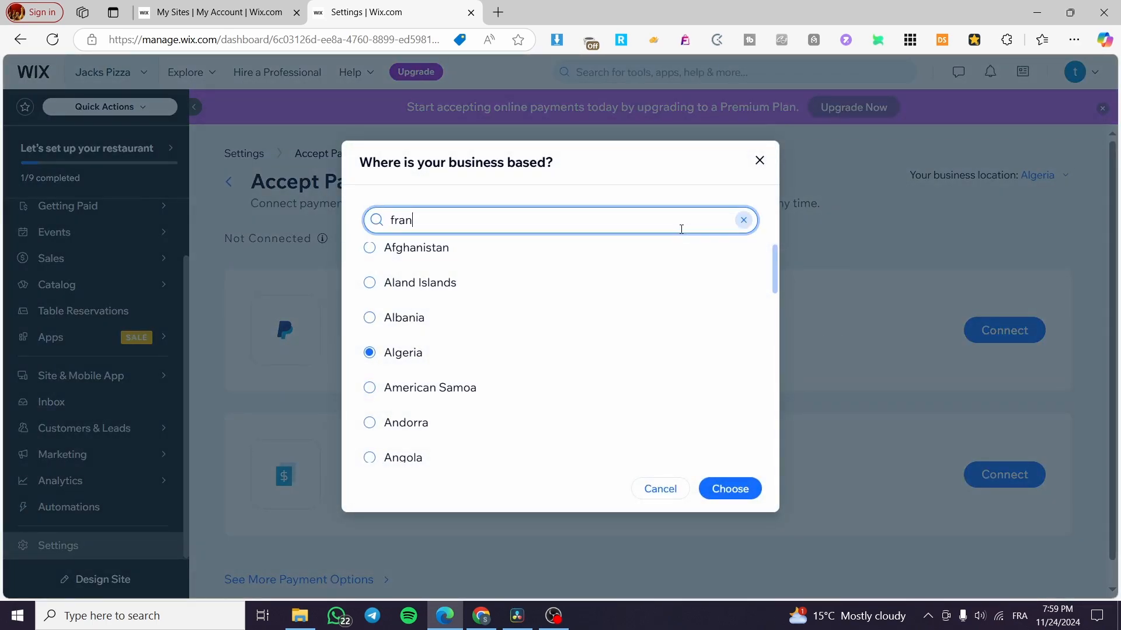
{"action": "type", "text": "ce"}
{"action": "left_click", "coordinate": [465, 260]}
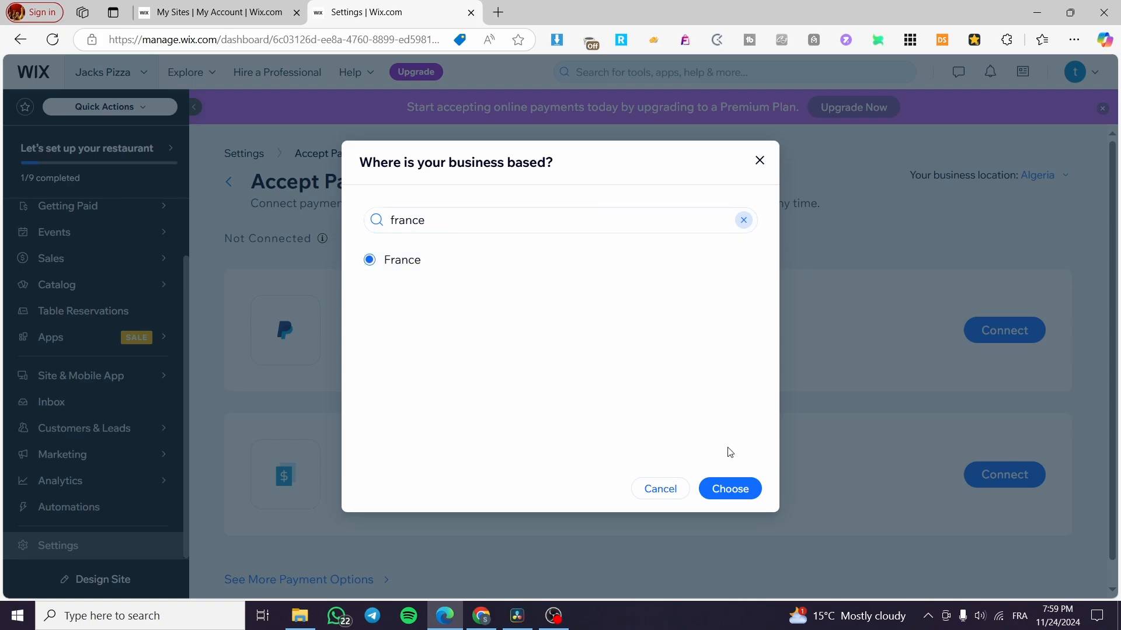
{"action": "left_click", "coordinate": [729, 488]}
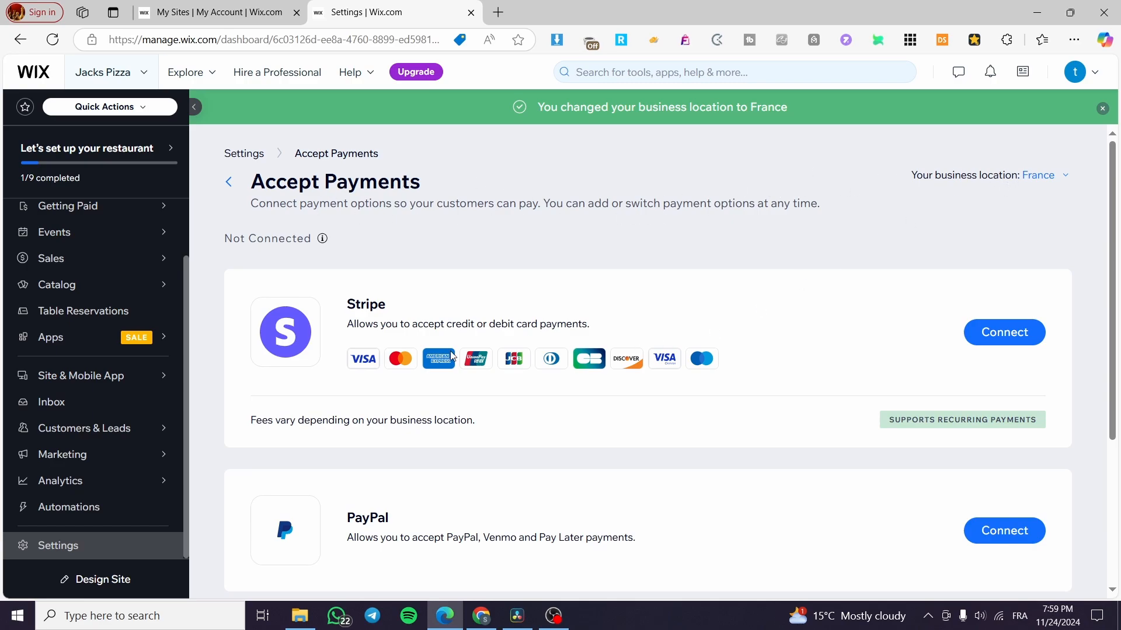
{"action": "scroll", "coordinate": [493, 303], "scroll_direction": "down", "scroll_amount": 5}
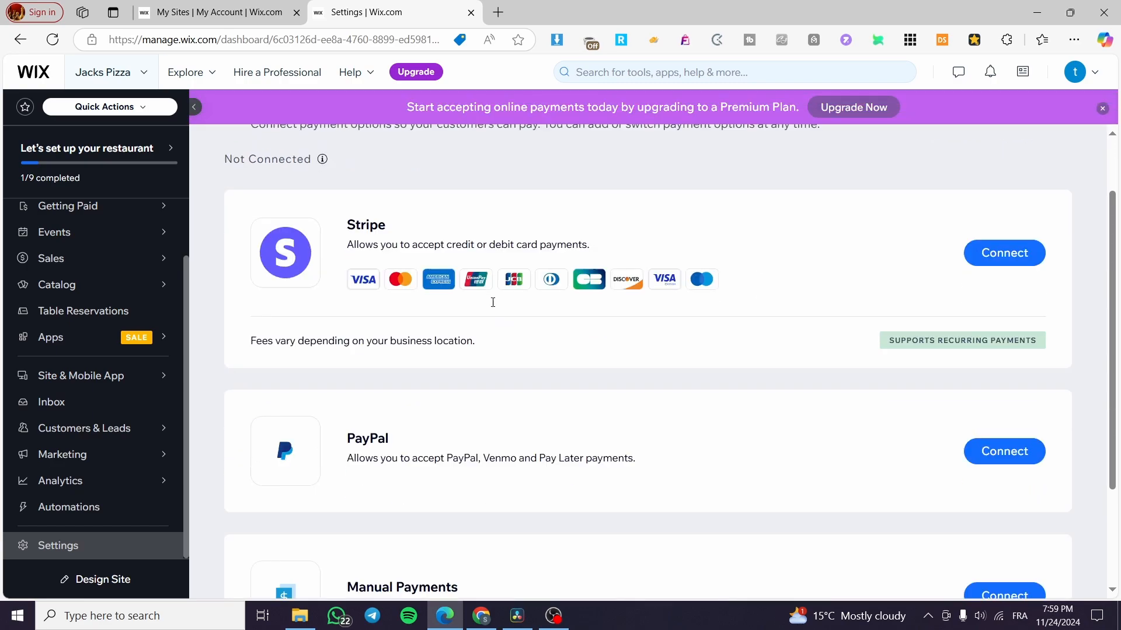
Step: Start connecting Manual Payments and set the manual payment type to Cash on delivery
{"action": "scroll", "coordinate": [518, 356], "scroll_direction": "up", "scroll_amount": 5}
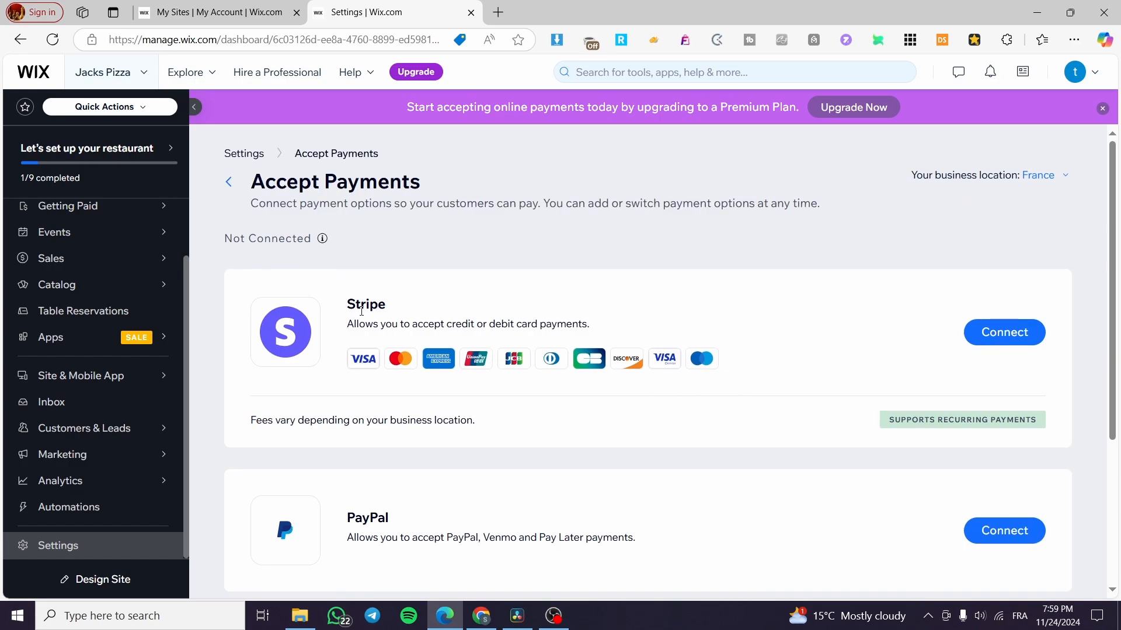
{"action": "scroll", "coordinate": [1018, 333], "scroll_direction": "down", "scroll_amount": 2}
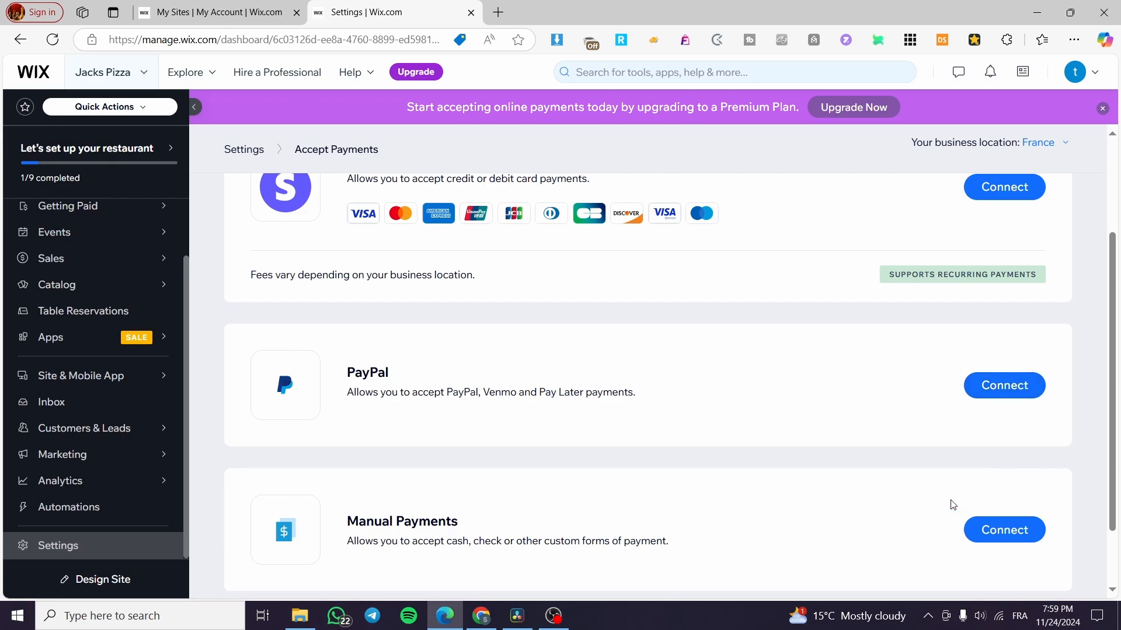
{"action": "scroll", "coordinate": [919, 484], "scroll_direction": "down", "scroll_amount": 1}
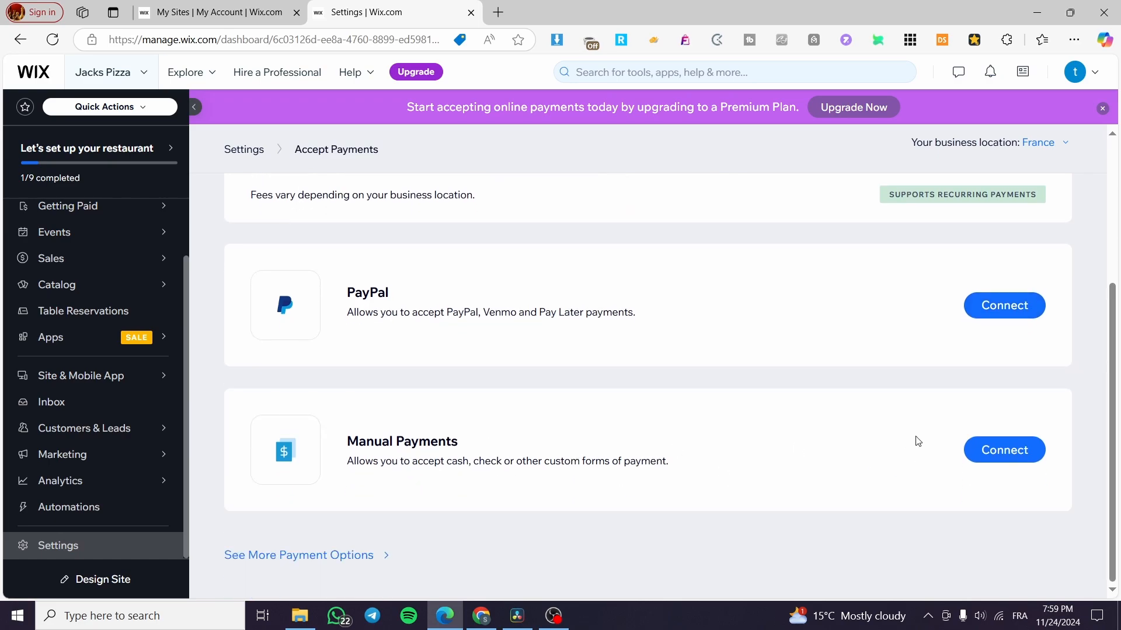
{"action": "left_click", "coordinate": [1005, 448]}
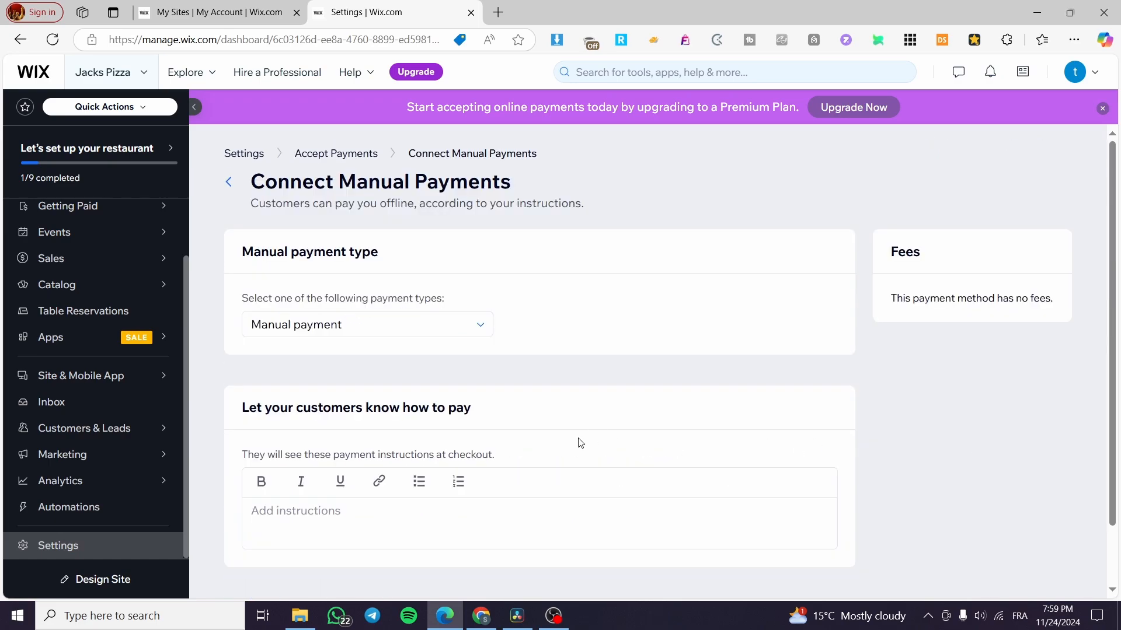
{"action": "left_click", "coordinate": [433, 333]}
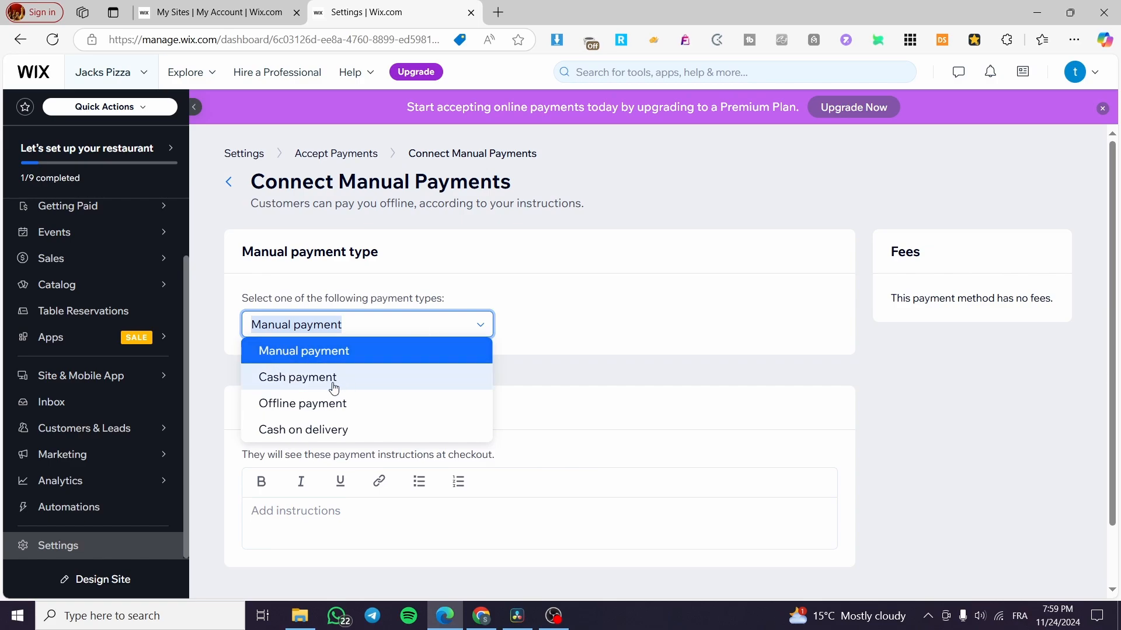
{"action": "left_click", "coordinate": [332, 434]}
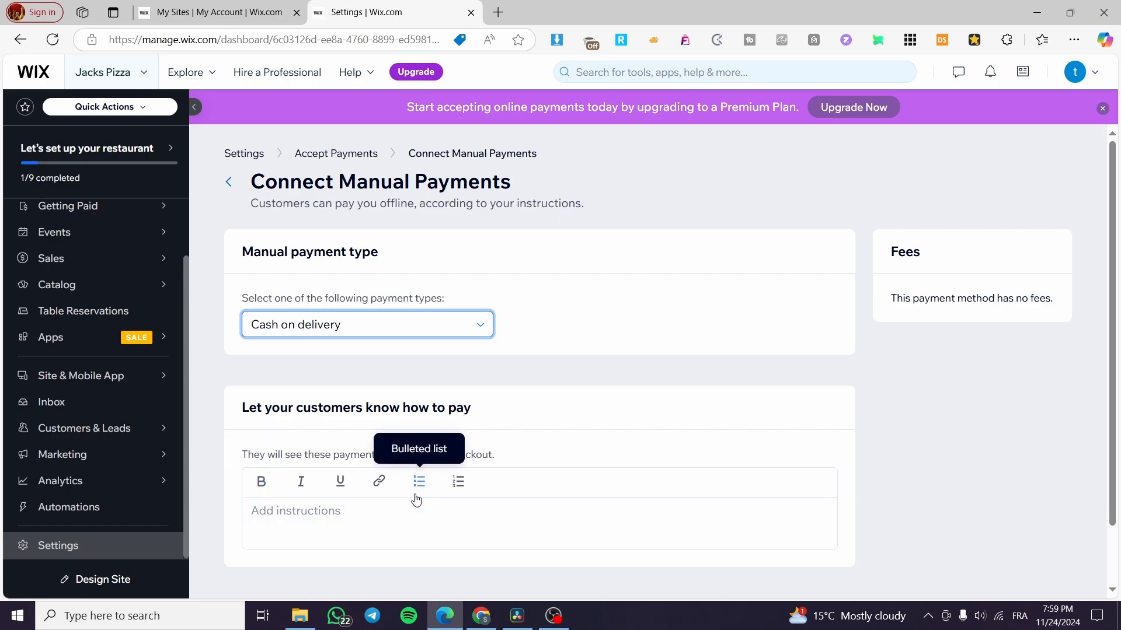
Step: Write the customer payment instructions "You will be paying once your order arrive with cash"
{"action": "scroll", "coordinate": [618, 432], "scroll_direction": "down", "scroll_amount": 1}
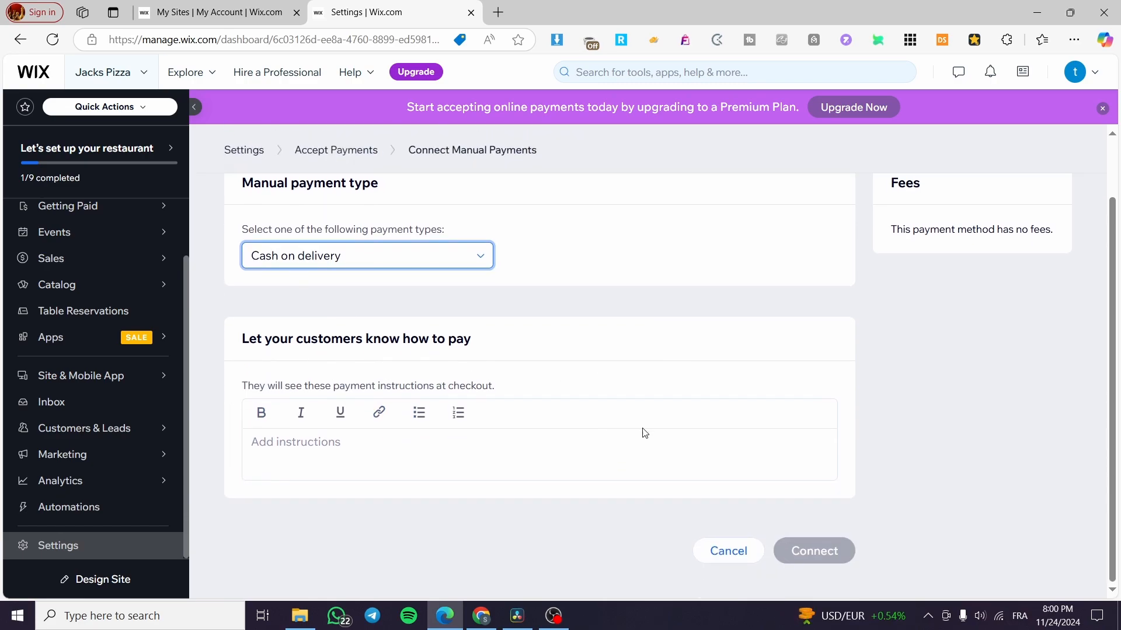
{"action": "left_click", "coordinate": [463, 456]}
{"action": "type", "text": "d"}
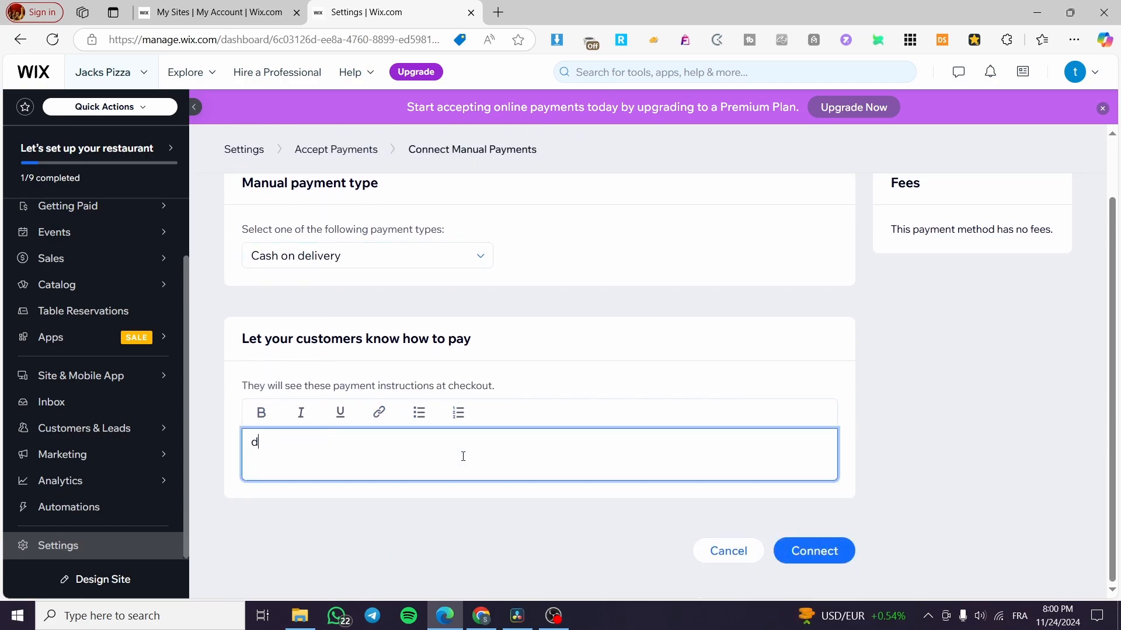
{"action": "key", "text": "BackSpace"}
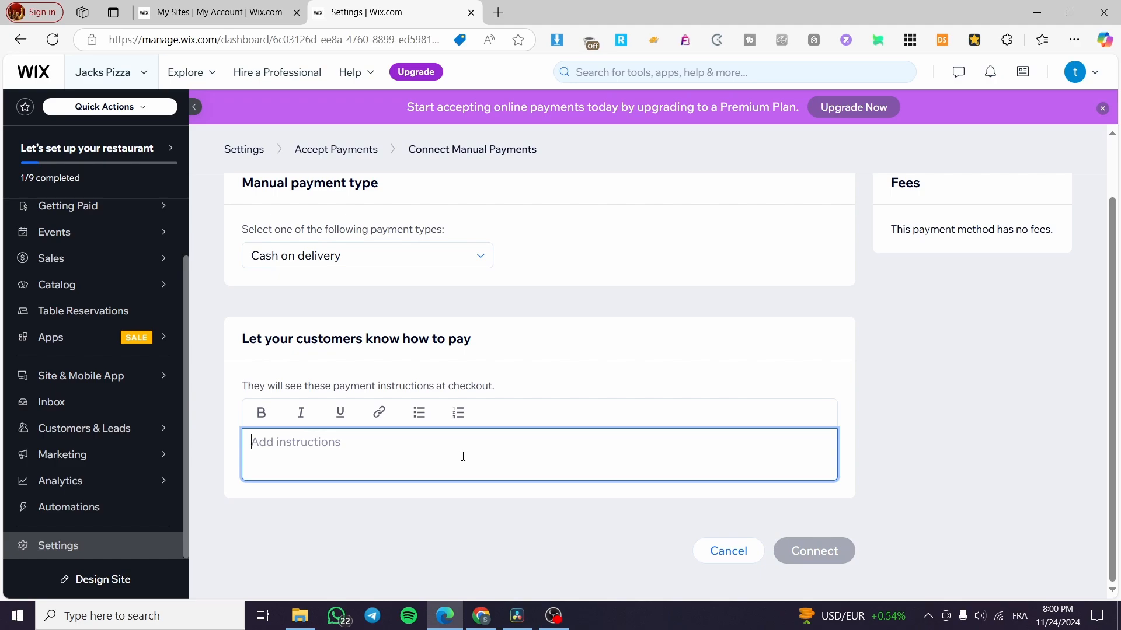
{"action": "type", "text": "You w"}
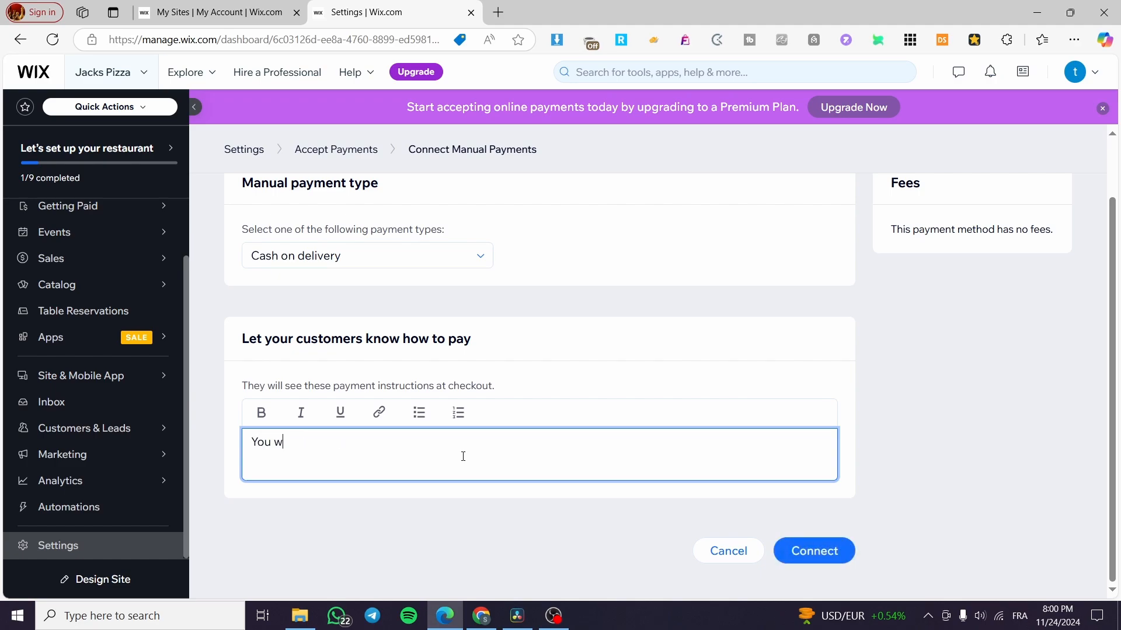
{"action": "type", "text": "ill be paying once your order arrive with cash"}
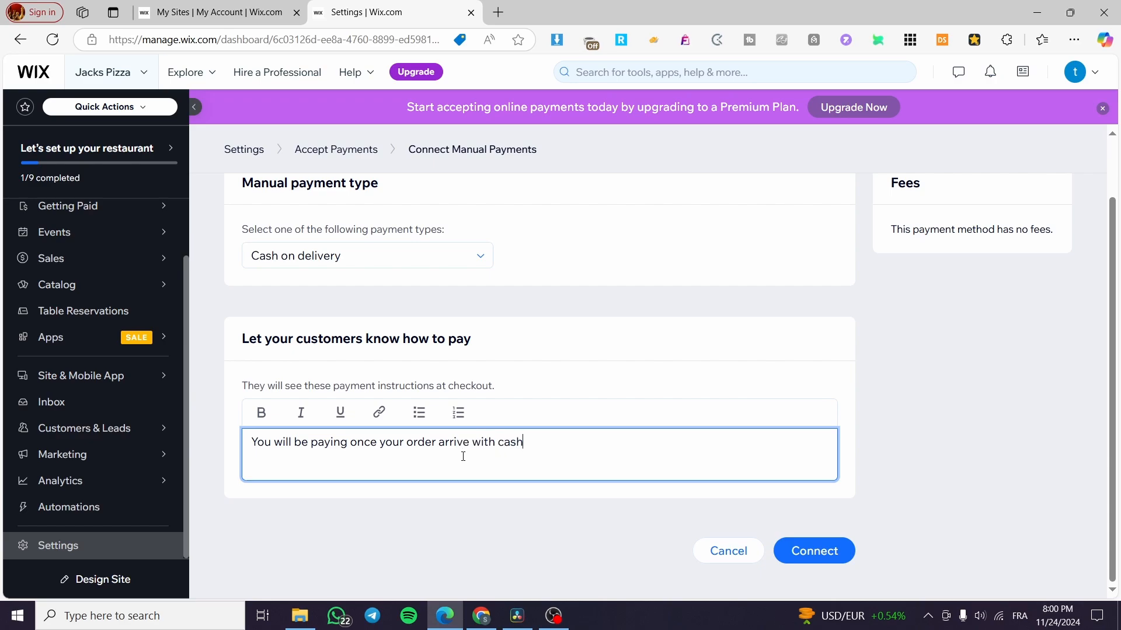
Step: Reword the payment instructions to "You will be paying with cash once your order arrive" and connect the manual payment method, dismissing the upgrade offer
{"action": "left_click_drag", "start_coordinate": [524, 443], "coordinate": [475, 439]}
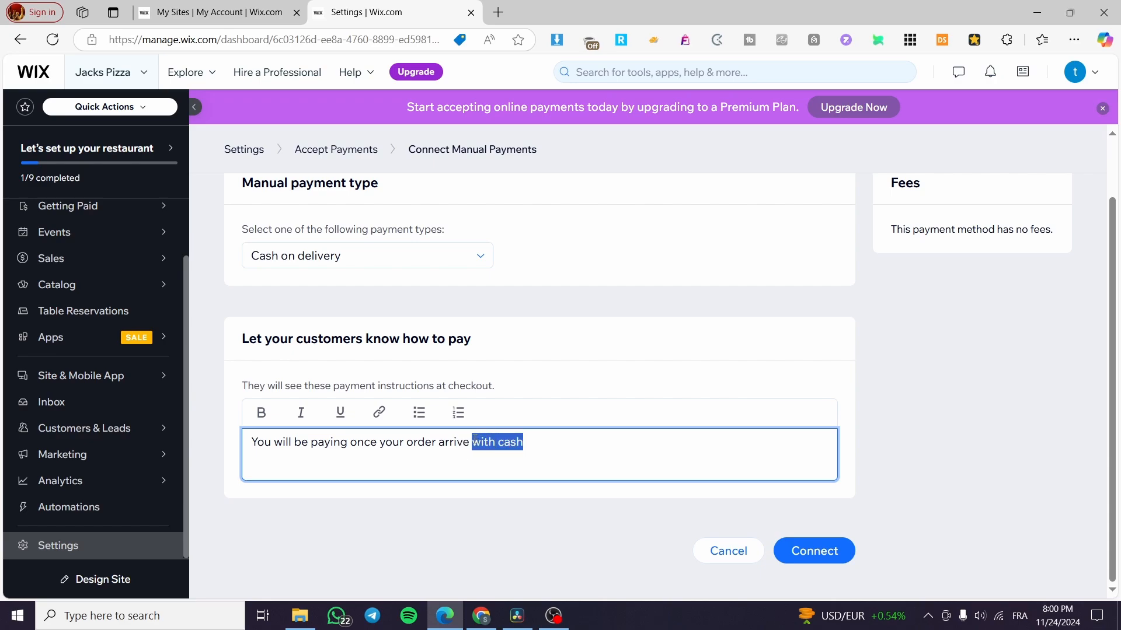
{"action": "key", "text": "ctrl+c"}
{"action": "left_click", "coordinate": [351, 444]}
{"action": "key", "text": "ctrl+v"}
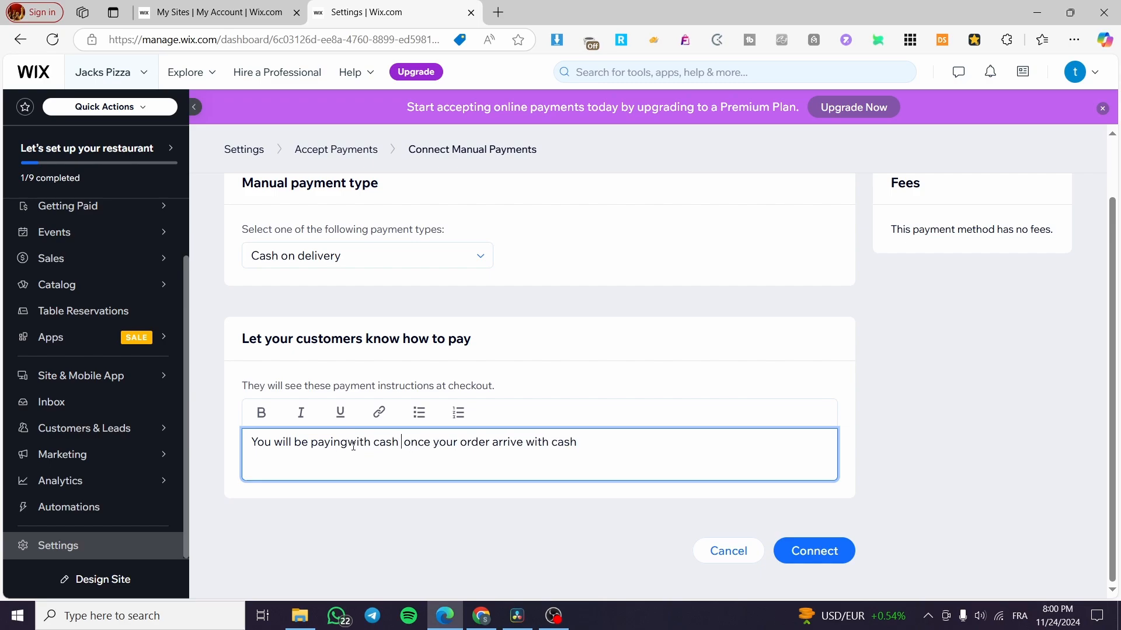
{"action": "key", "text": "BackSpace"}
{"action": "left_click", "coordinate": [350, 443]}
{"action": "left_click_drag", "start_coordinate": [578, 442], "coordinate": [528, 438]}
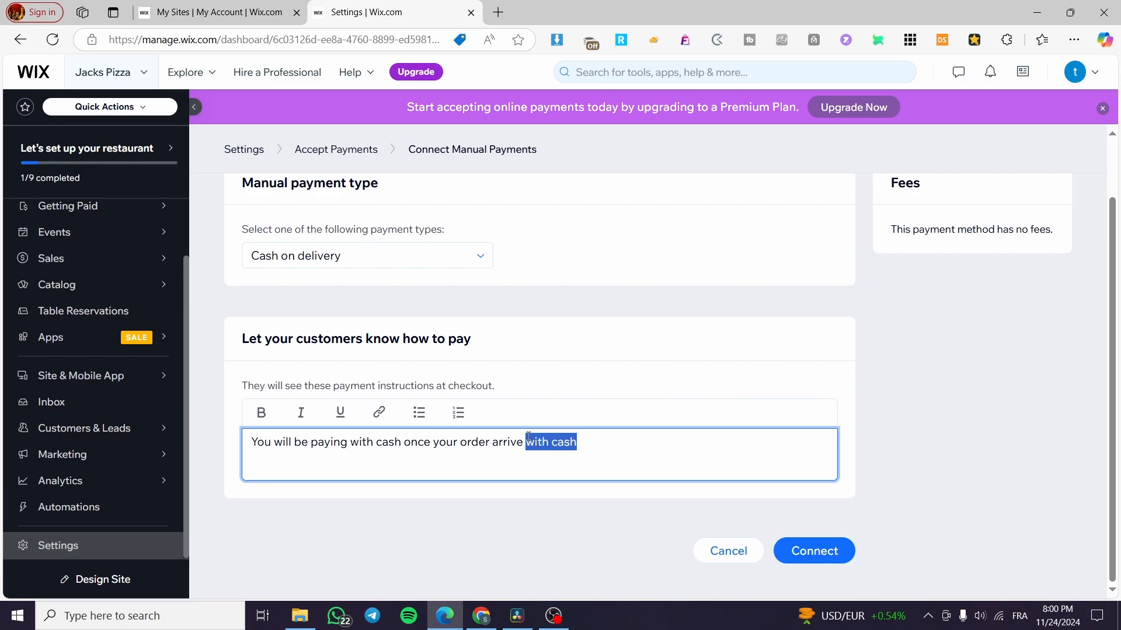
{"action": "key", "text": "BackSpace"}
{"action": "left_click", "coordinate": [814, 551]}
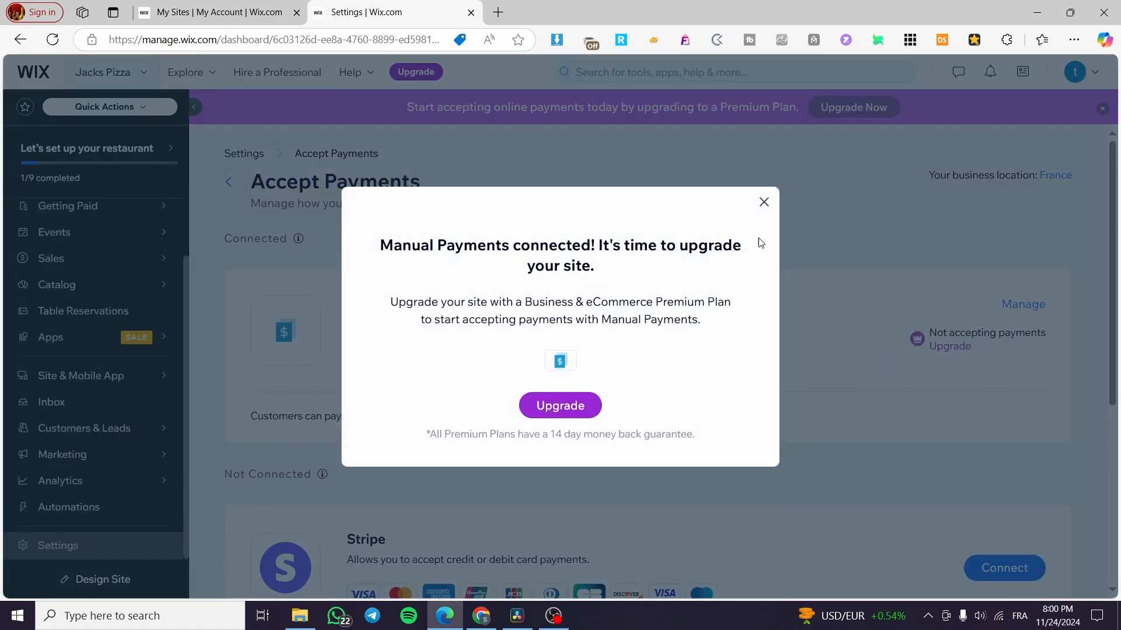
{"action": "left_click", "coordinate": [764, 202]}
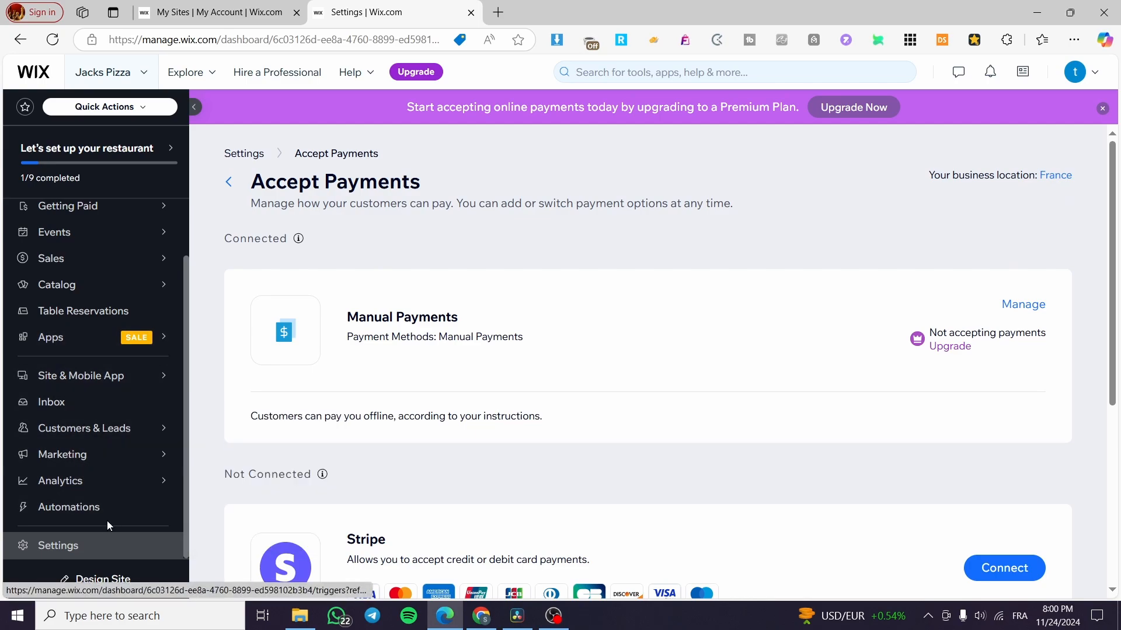
Step: Open the Table Reservations page from the site's settings to examine its available options
{"action": "left_click", "coordinate": [89, 549]}
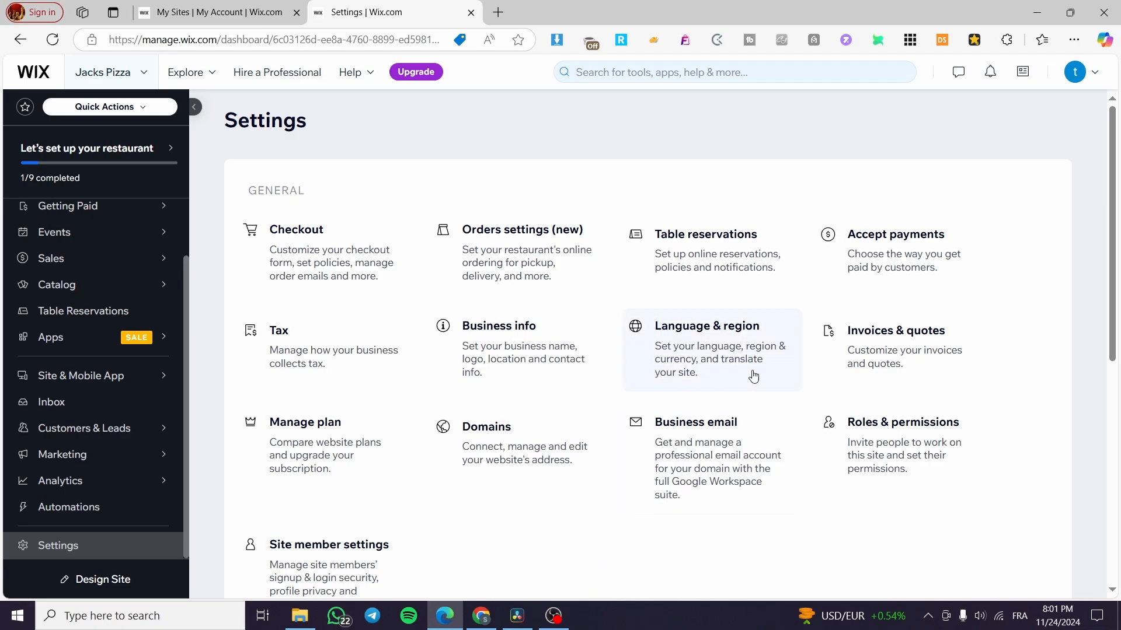
{"action": "left_click", "coordinate": [732, 276]}
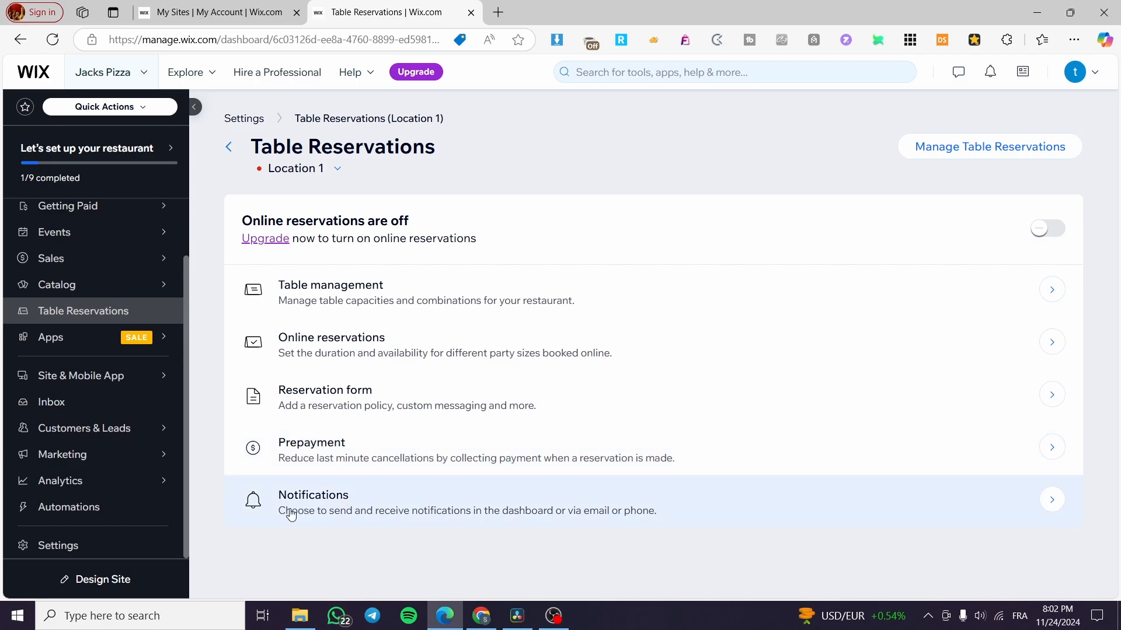
Step: Go to the menu creation task in the restaurant setup checklist and open the Dinner Menu
{"action": "scroll", "coordinate": [111, 292], "scroll_direction": "up", "scroll_amount": 2}
{"action": "mouse_move", "coordinate": [125, 327]}
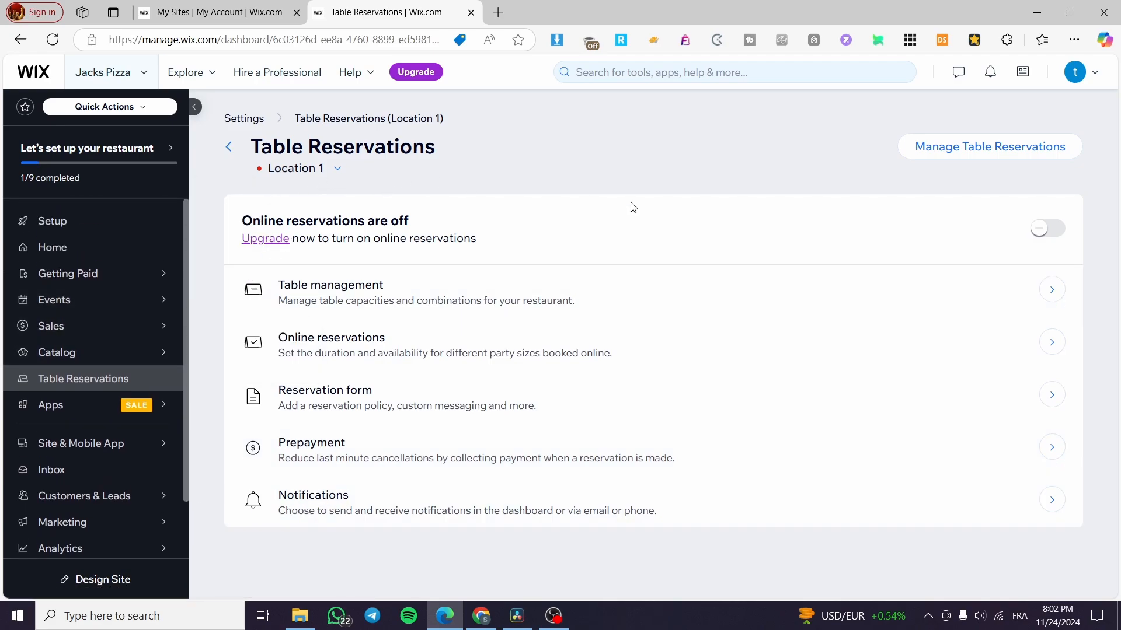
{"action": "left_click", "coordinate": [78, 227]}
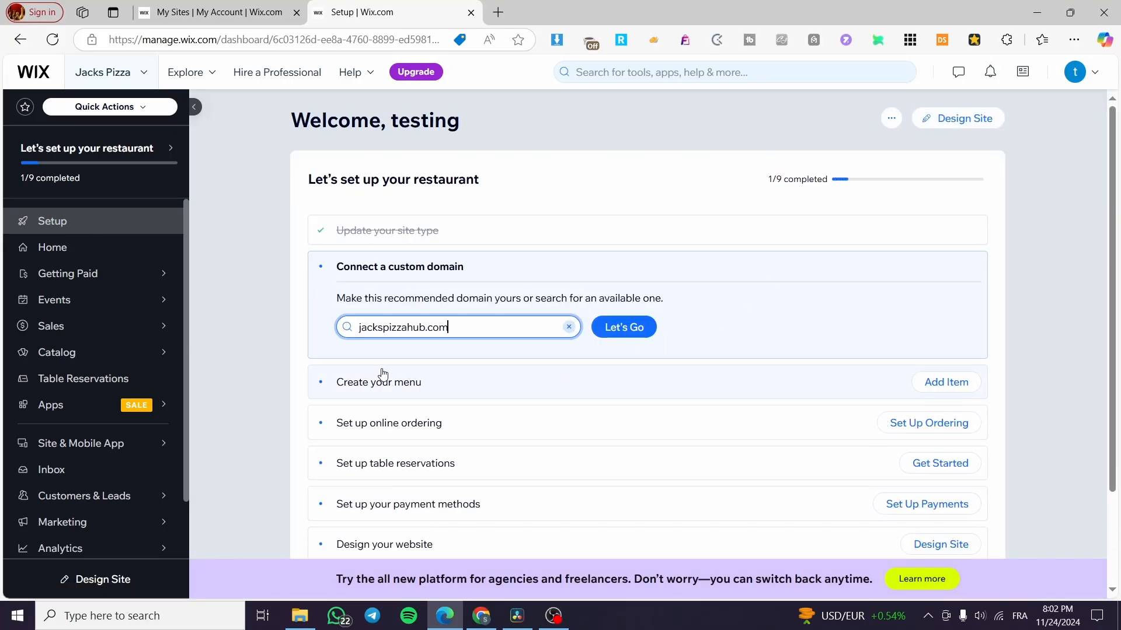
{"action": "scroll", "coordinate": [380, 382], "scroll_direction": "down", "scroll_amount": 1}
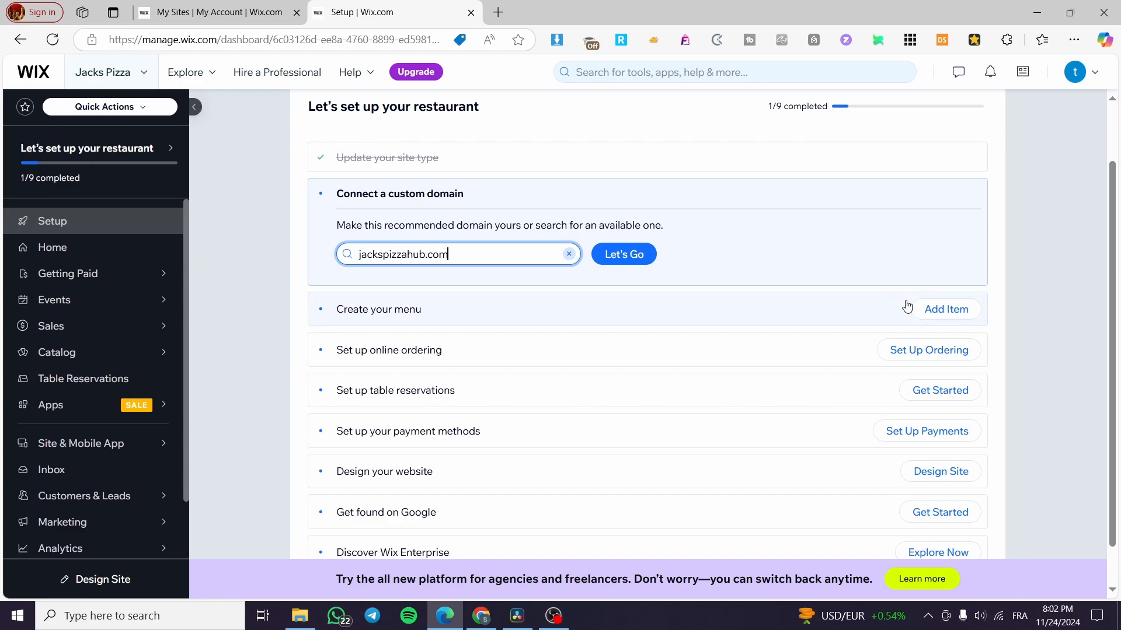
{"action": "left_click", "coordinate": [946, 313]}
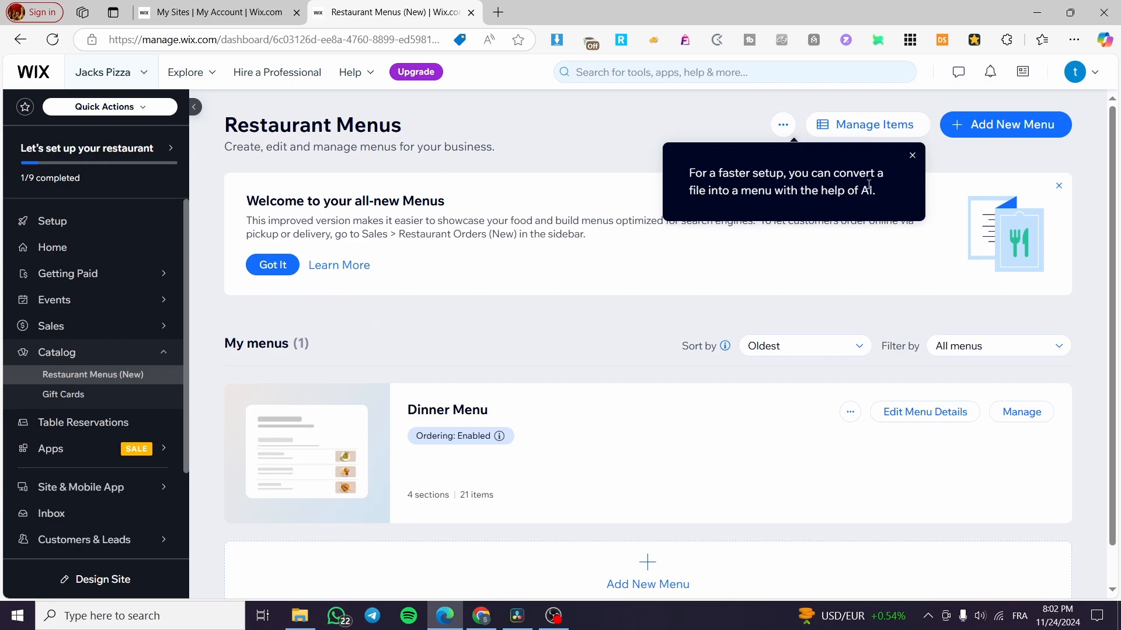
{"action": "left_click", "coordinate": [912, 156]}
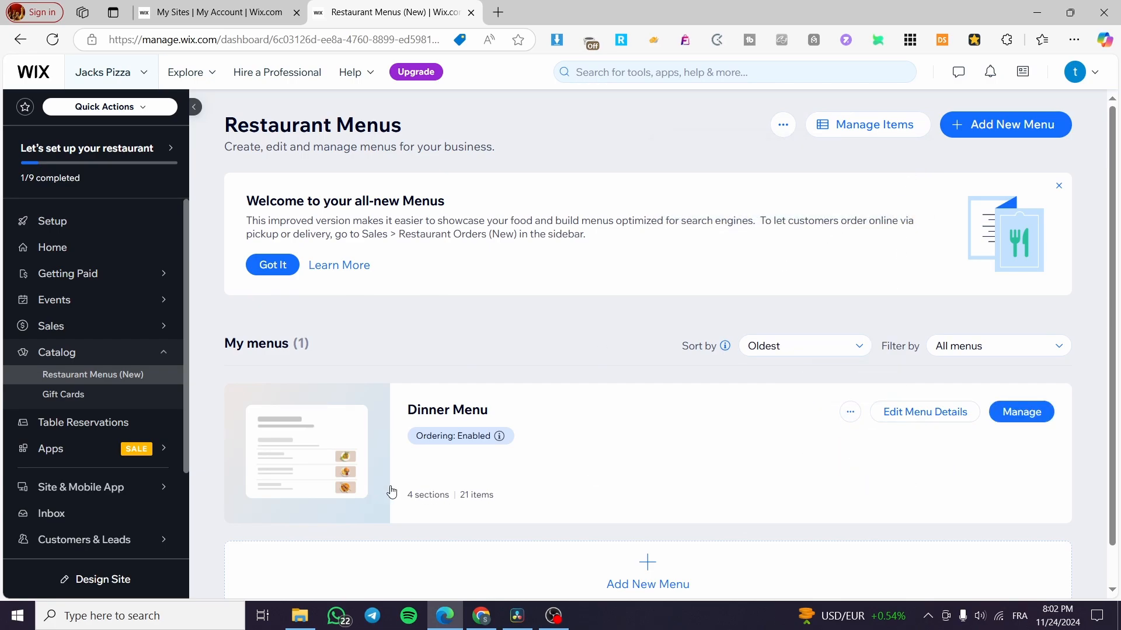
{"action": "left_click", "coordinate": [470, 462]}
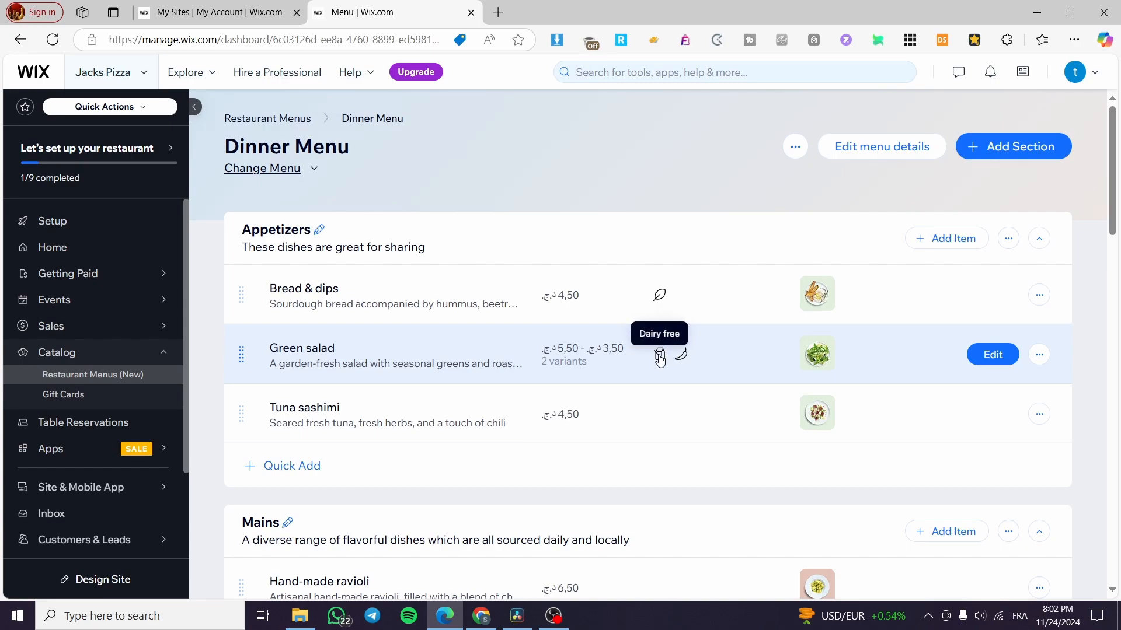
Step: Review the Dinner Menu's sections and items and view the form for adding a menu section without saving one
{"action": "scroll", "coordinate": [346, 418], "scroll_direction": "down", "scroll_amount": 2}
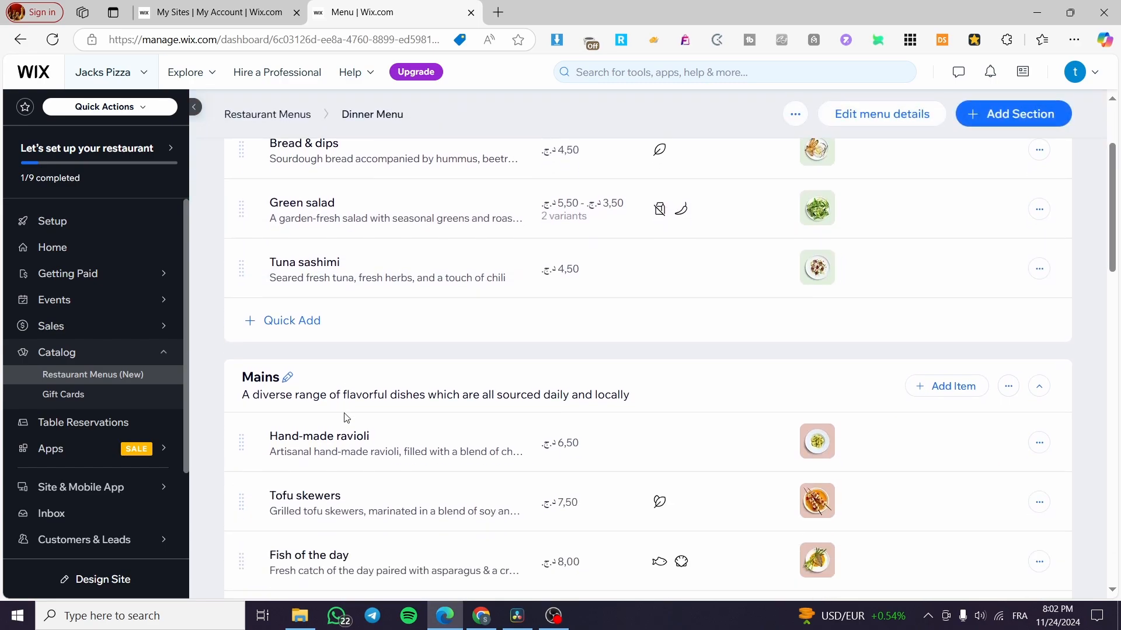
{"action": "scroll", "coordinate": [263, 392], "scroll_direction": "up", "scroll_amount": 2}
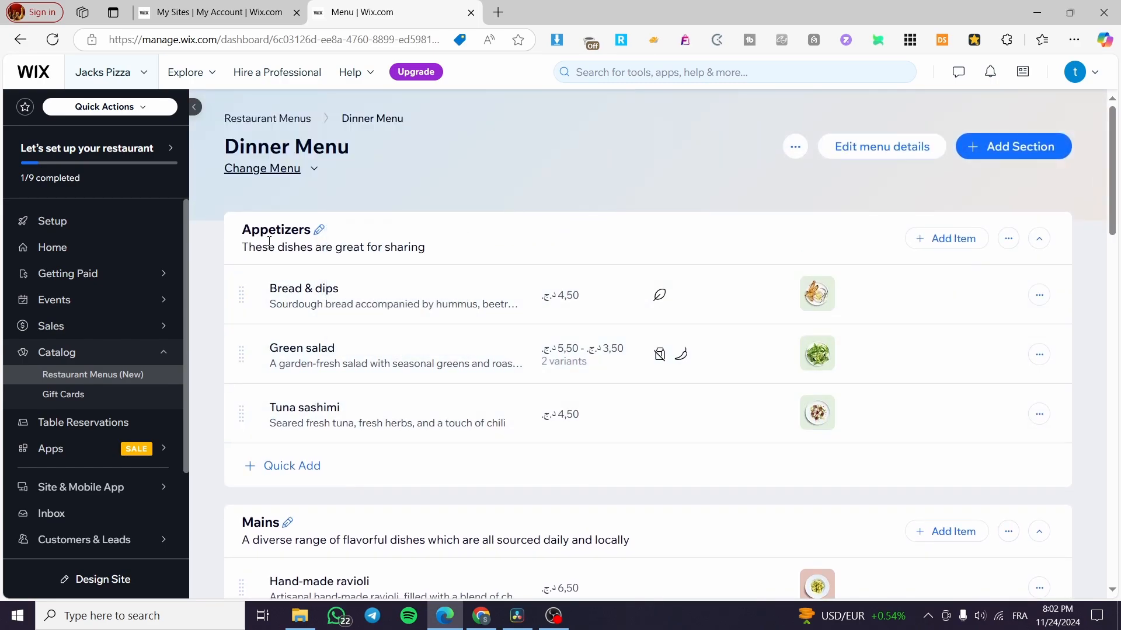
{"action": "scroll", "coordinate": [376, 280], "scroll_direction": "down", "scroll_amount": 6}
{"action": "scroll", "coordinate": [325, 392], "scroll_direction": "down", "scroll_amount": 4}
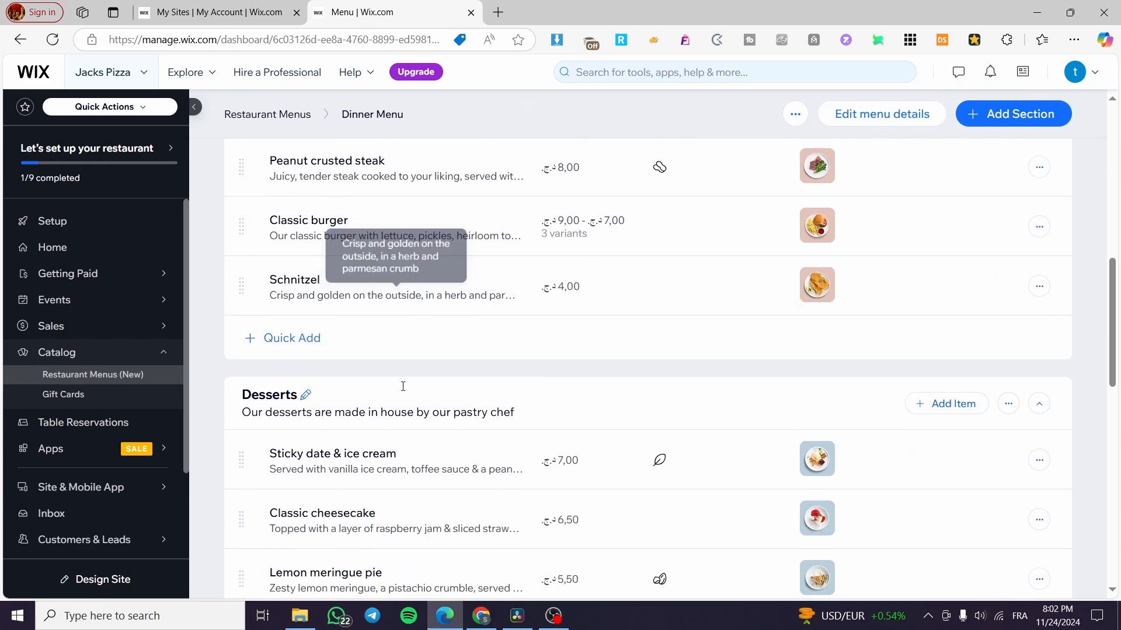
{"action": "scroll", "coordinate": [393, 312], "scroll_direction": "down", "scroll_amount": 5}
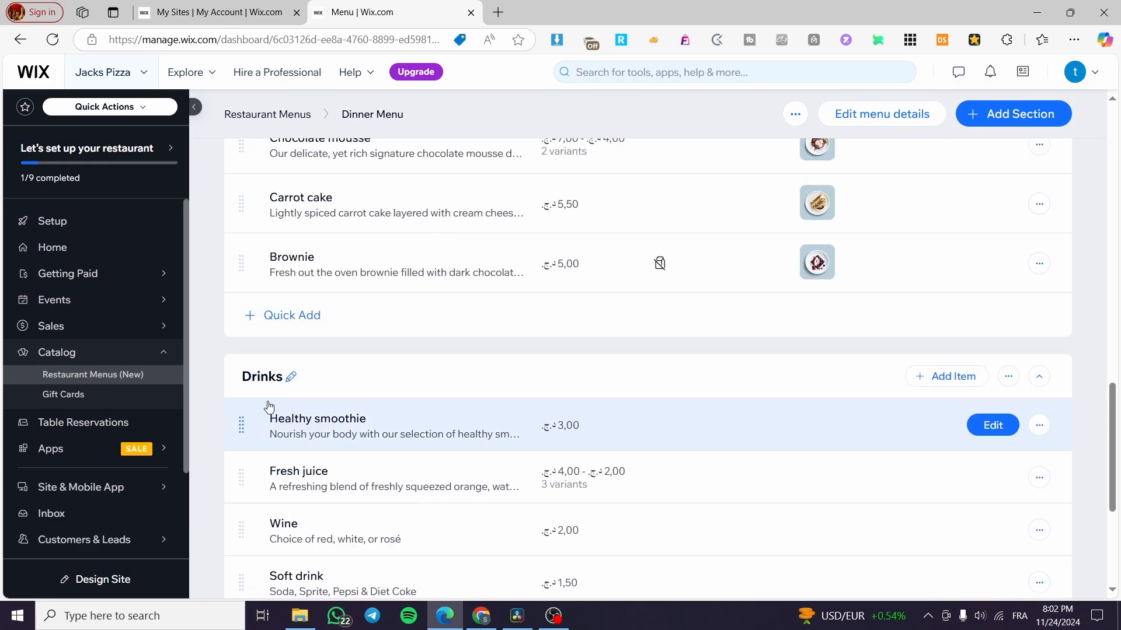
{"action": "scroll", "coordinate": [434, 392], "scroll_direction": "down", "scroll_amount": 5}
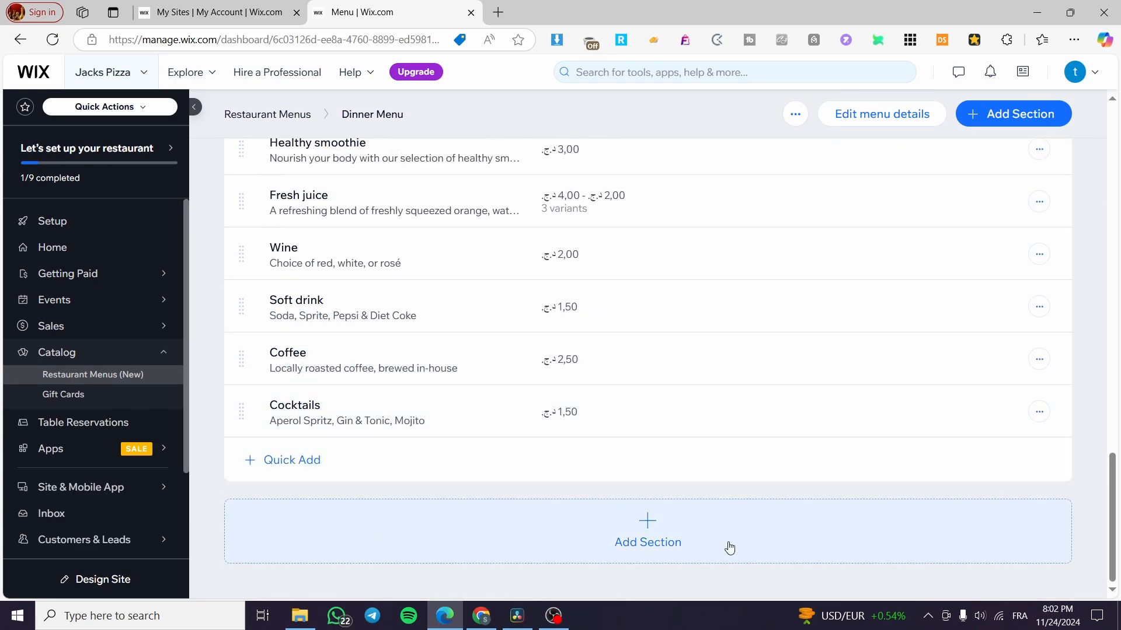
{"action": "left_click", "coordinate": [644, 535]}
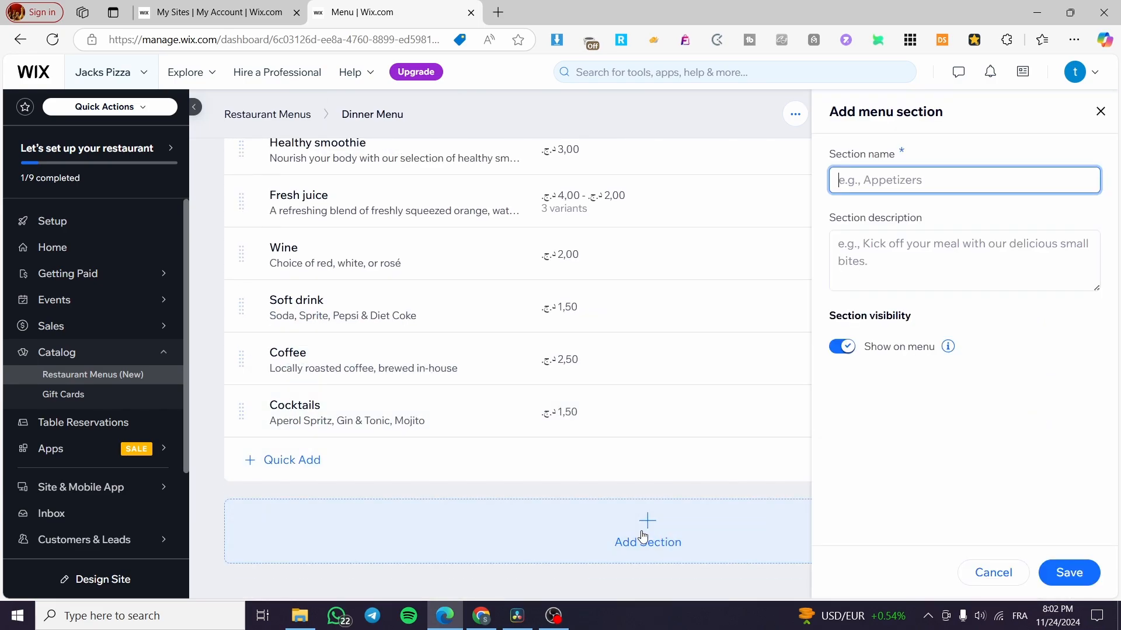
{"action": "left_click", "coordinate": [1111, 115]}
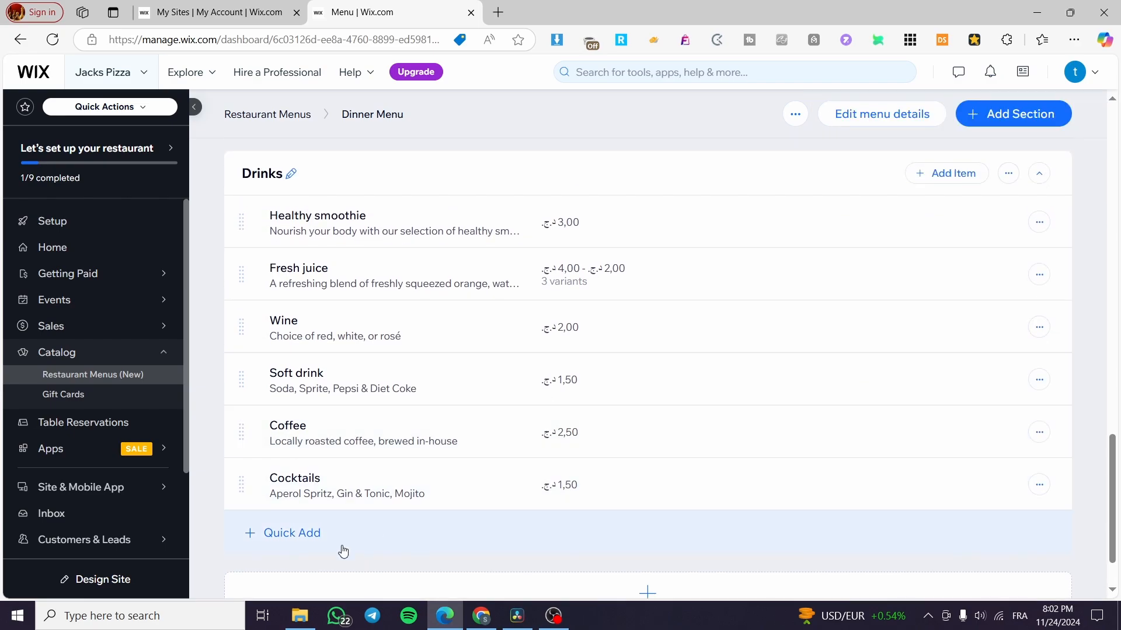
Step: Review the Classic cheesecake item's info, modifier and ordering settings in the Desserts section, and close them without saving
{"action": "scroll", "coordinate": [452, 393], "scroll_direction": "down", "scroll_amount": 5}
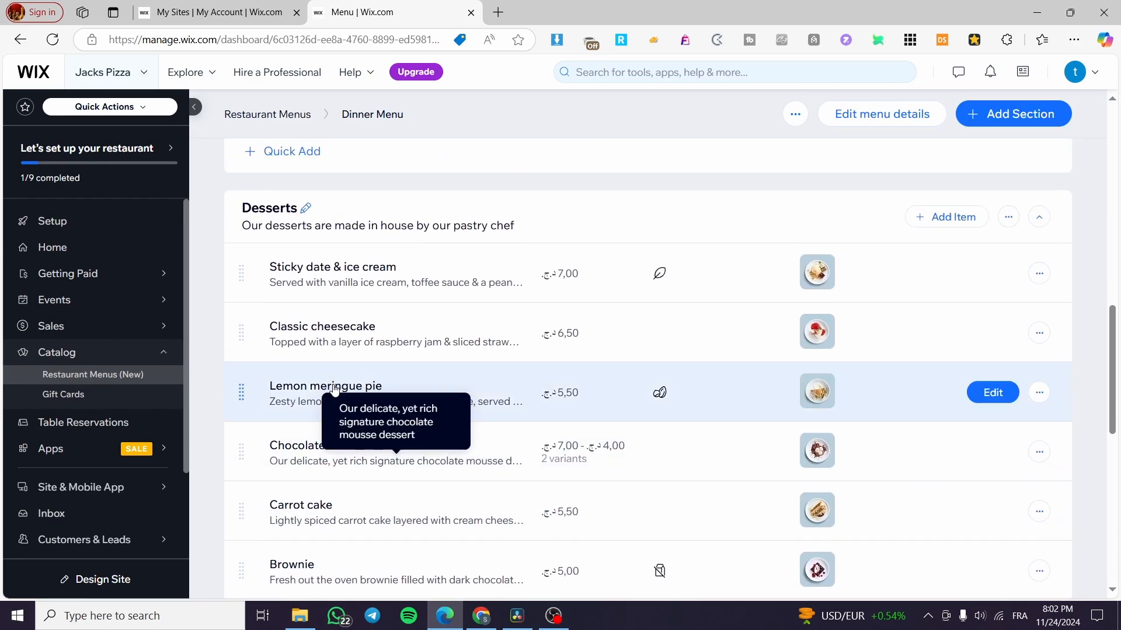
{"action": "left_click", "coordinate": [320, 332]}
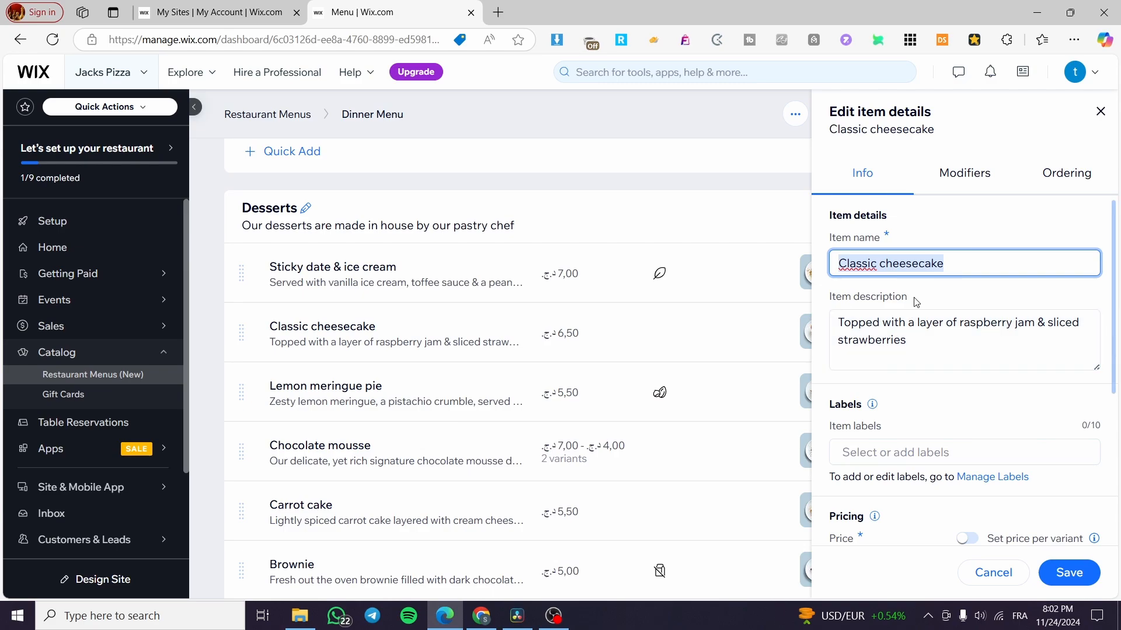
{"action": "scroll", "coordinate": [930, 233], "scroll_direction": "down", "scroll_amount": 4}
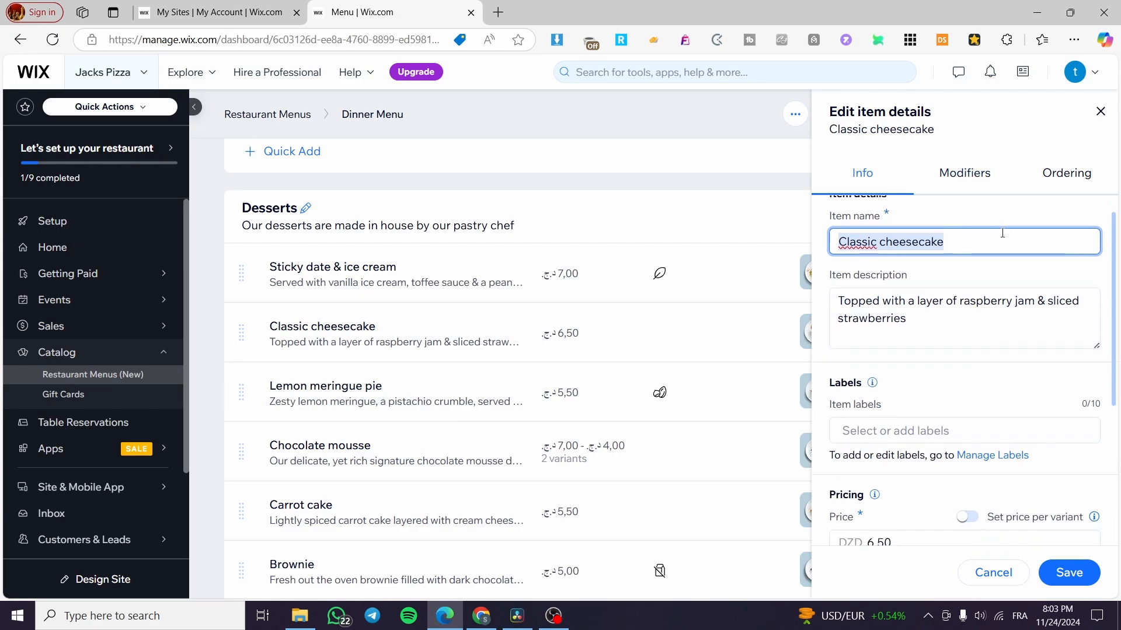
{"action": "scroll", "coordinate": [967, 357], "scroll_direction": "up", "scroll_amount": 2}
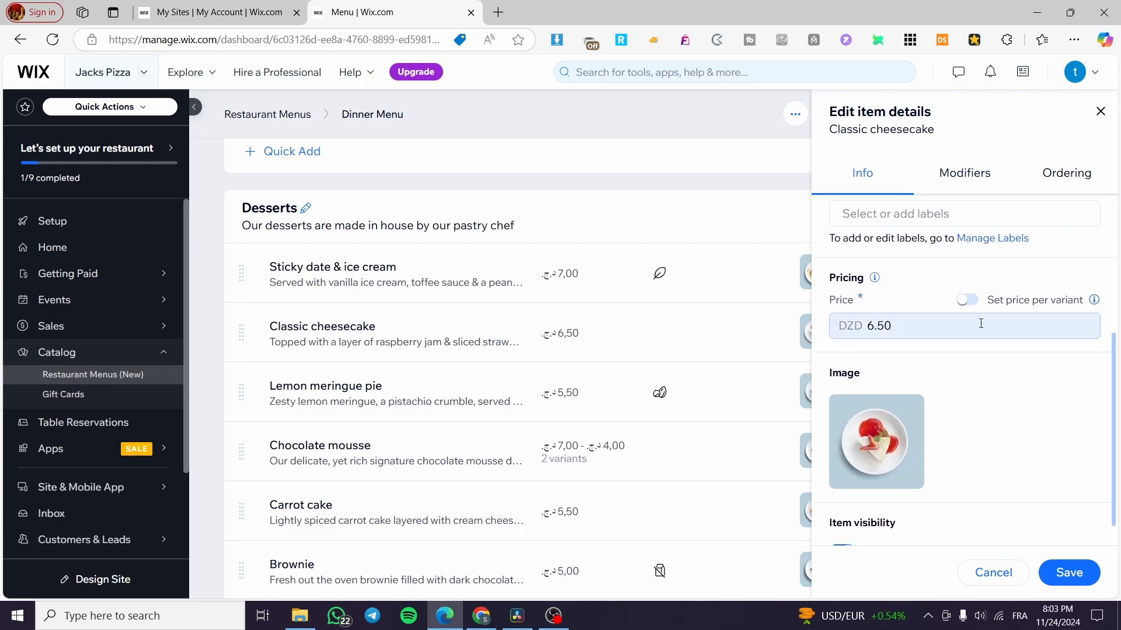
{"action": "left_click", "coordinate": [960, 178]}
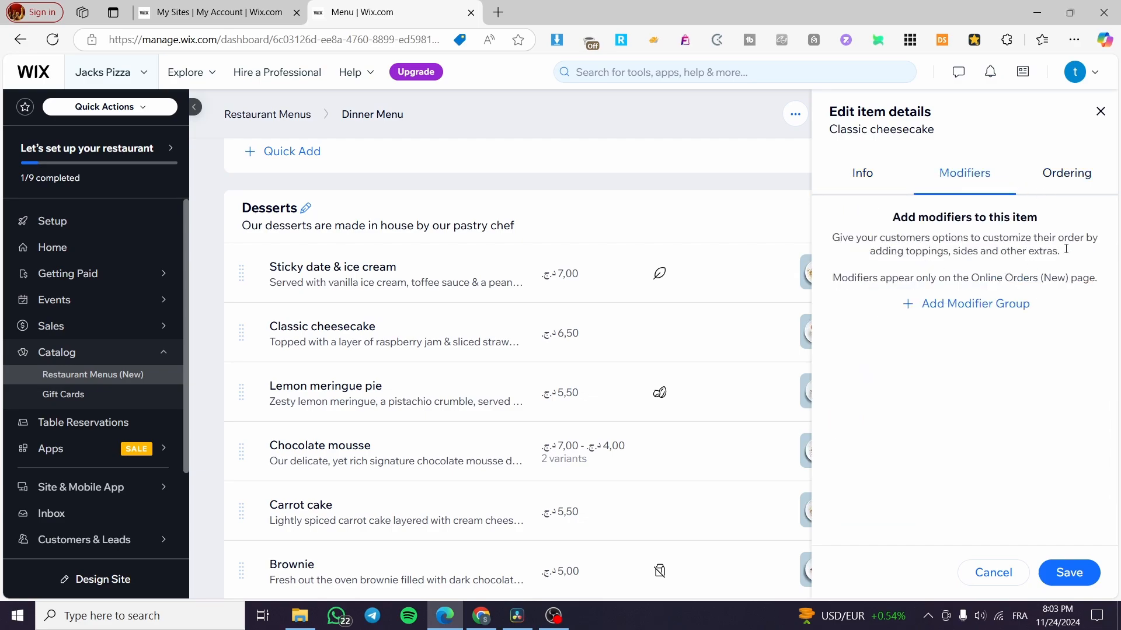
{"action": "left_click", "coordinate": [1080, 174]}
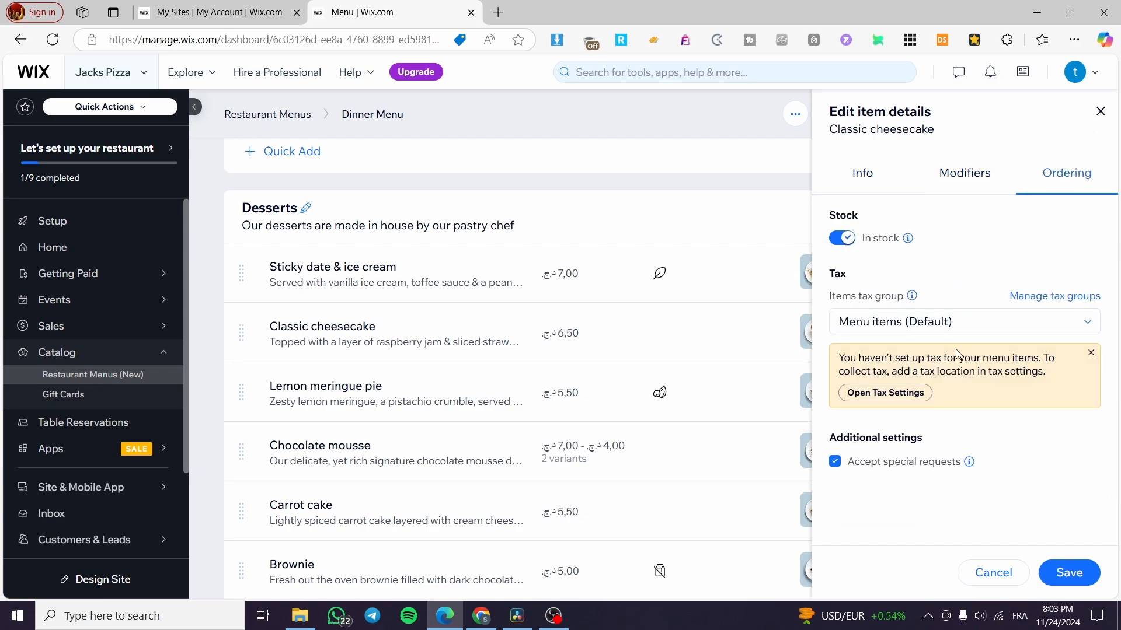
{"action": "left_click", "coordinate": [1098, 114]}
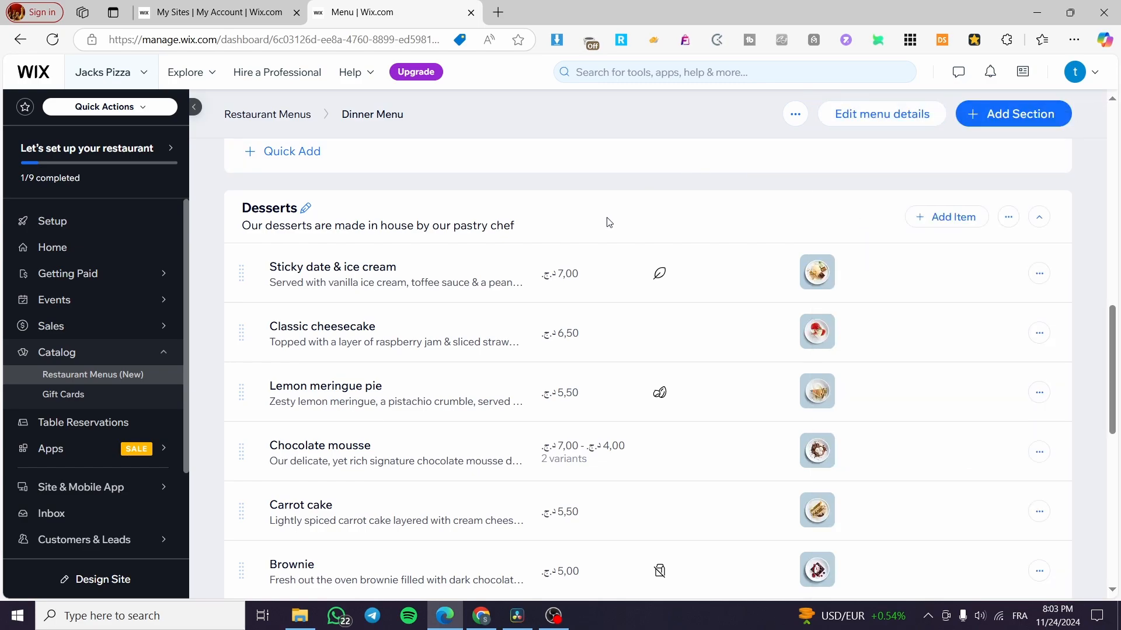
Step: Return to the Restaurant Menus overview and view the form for adding a new menu without saving one
{"action": "scroll", "coordinate": [740, 198], "scroll_direction": "up", "scroll_amount": 15}
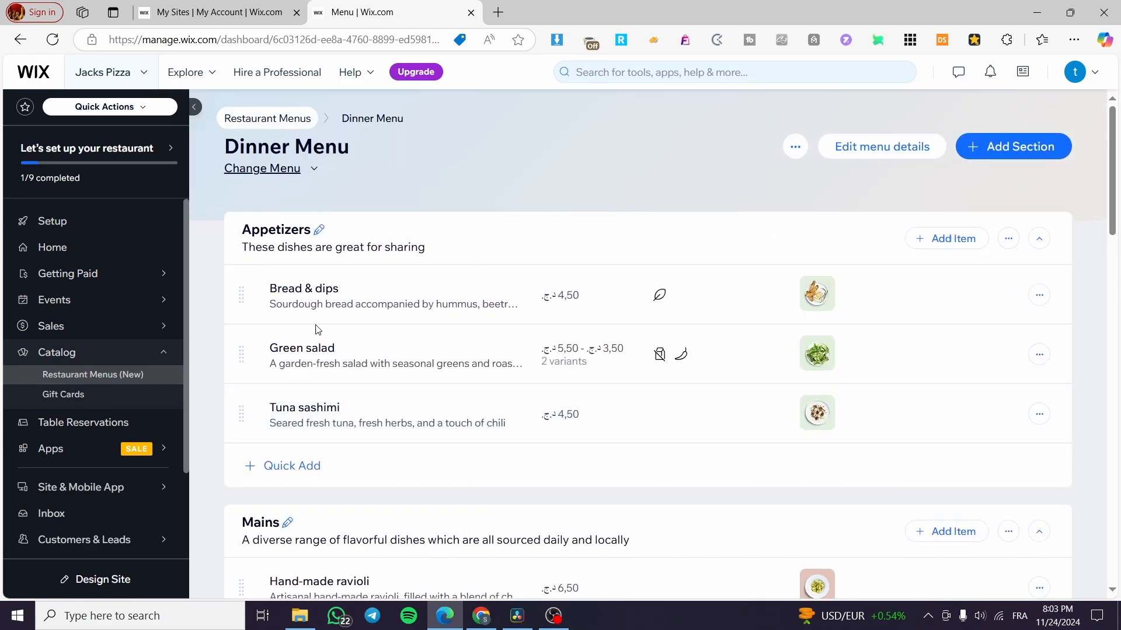
{"action": "left_click", "coordinate": [296, 124]}
{"action": "scroll", "coordinate": [703, 513], "scroll_direction": "down", "scroll_amount": 1}
{"action": "left_click", "coordinate": [652, 538]}
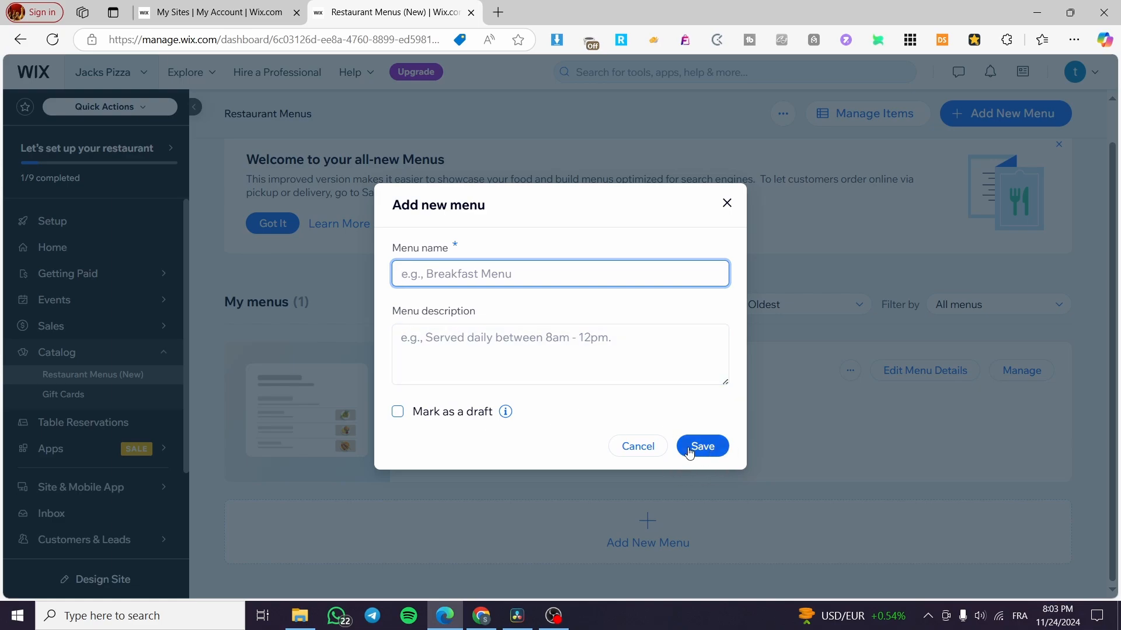
{"action": "left_click", "coordinate": [650, 450]}
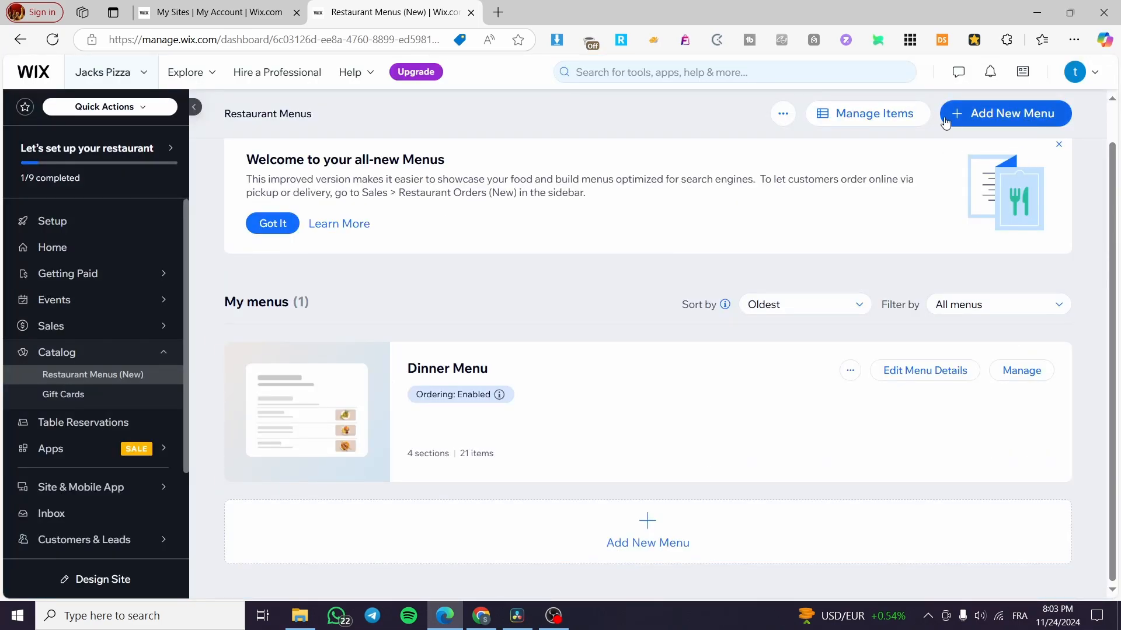
Step: Open the management page for all menu items and view the form for adding an item without saving one
{"action": "left_click", "coordinate": [869, 114]}
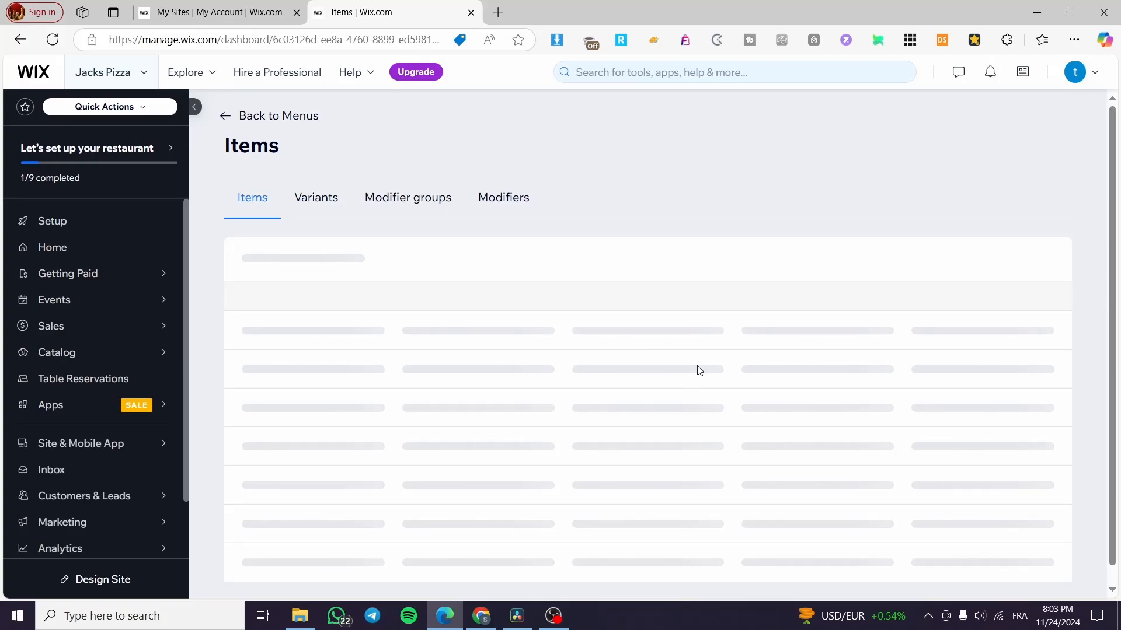
{"action": "scroll", "coordinate": [414, 333], "scroll_direction": "down", "scroll_amount": 15}
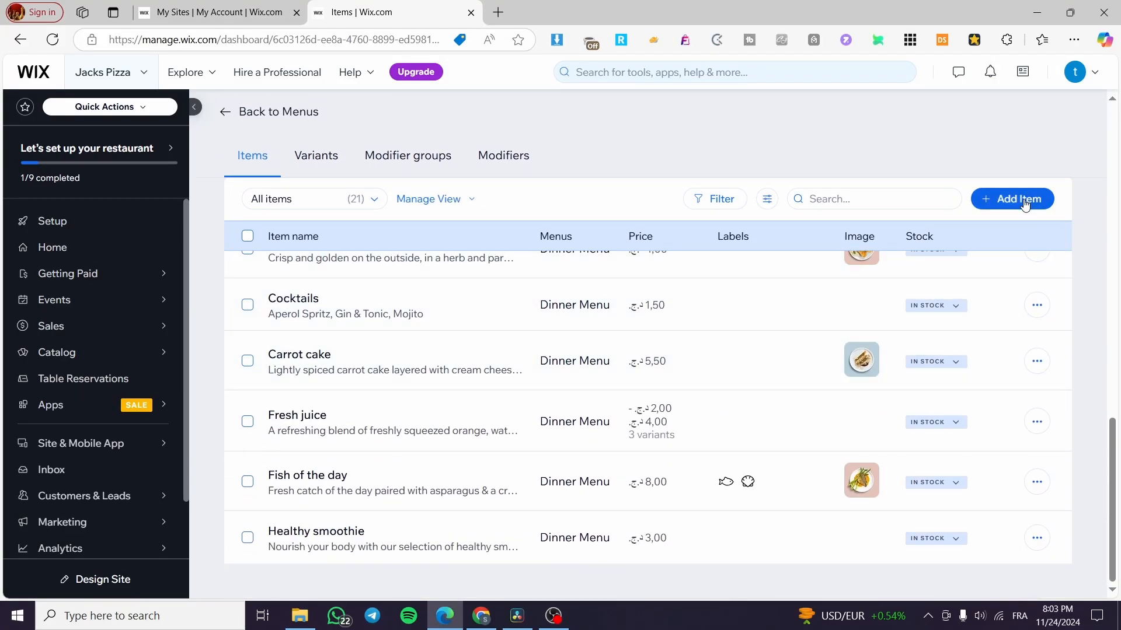
{"action": "left_click", "coordinate": [1028, 200]}
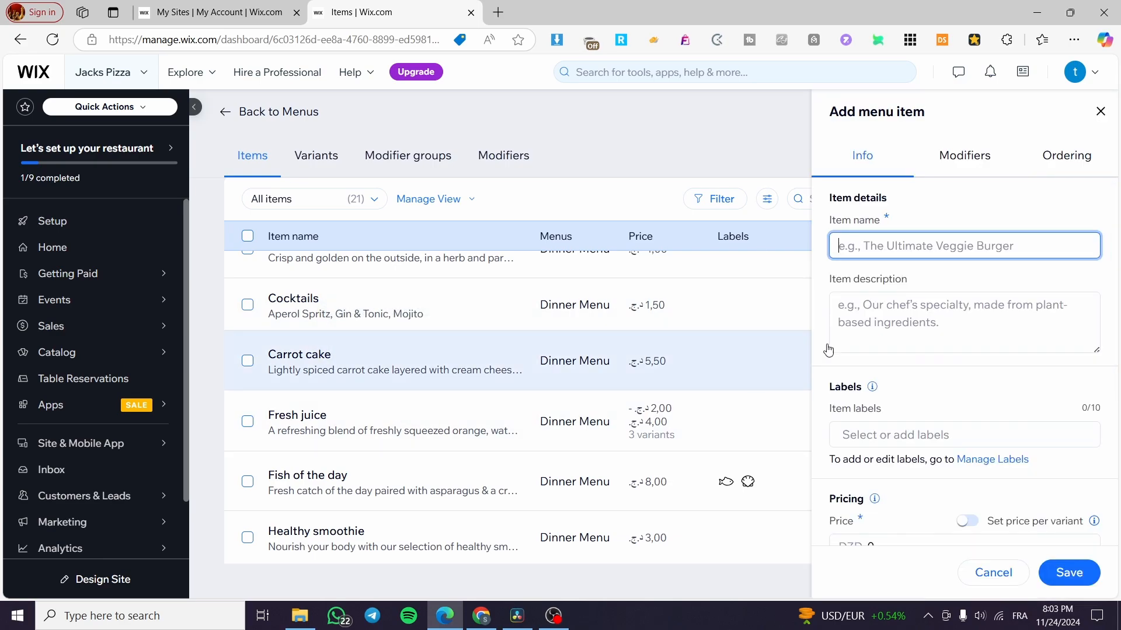
{"action": "left_click", "coordinate": [606, 134]}
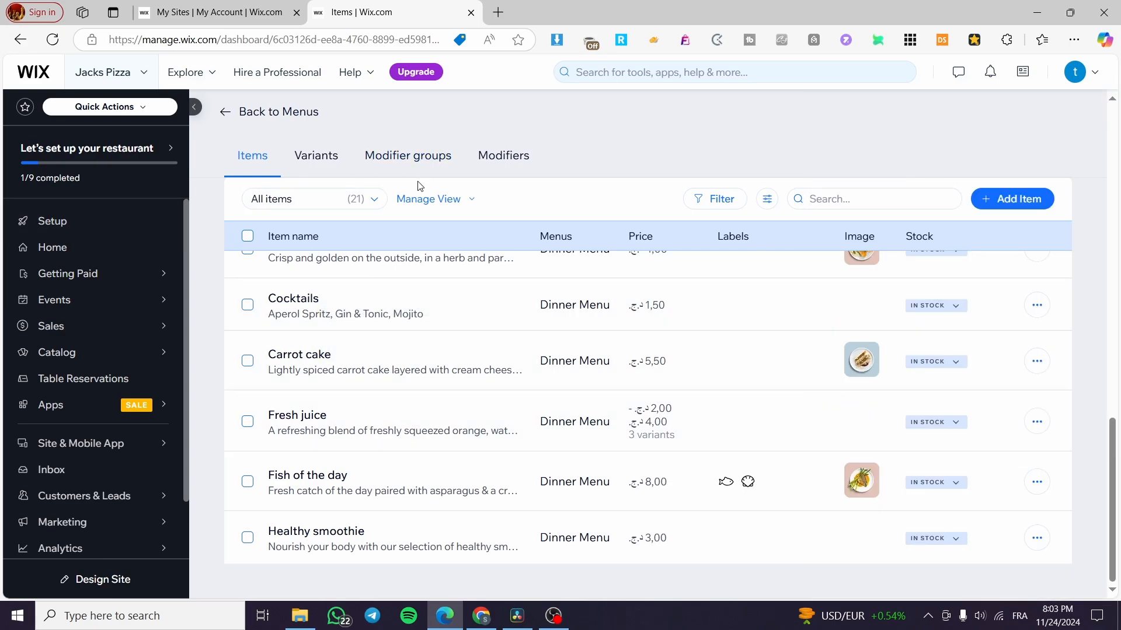
Step: Examine the list of item variants and view the Small variant's edit form without changing it
{"action": "left_click", "coordinate": [315, 160]}
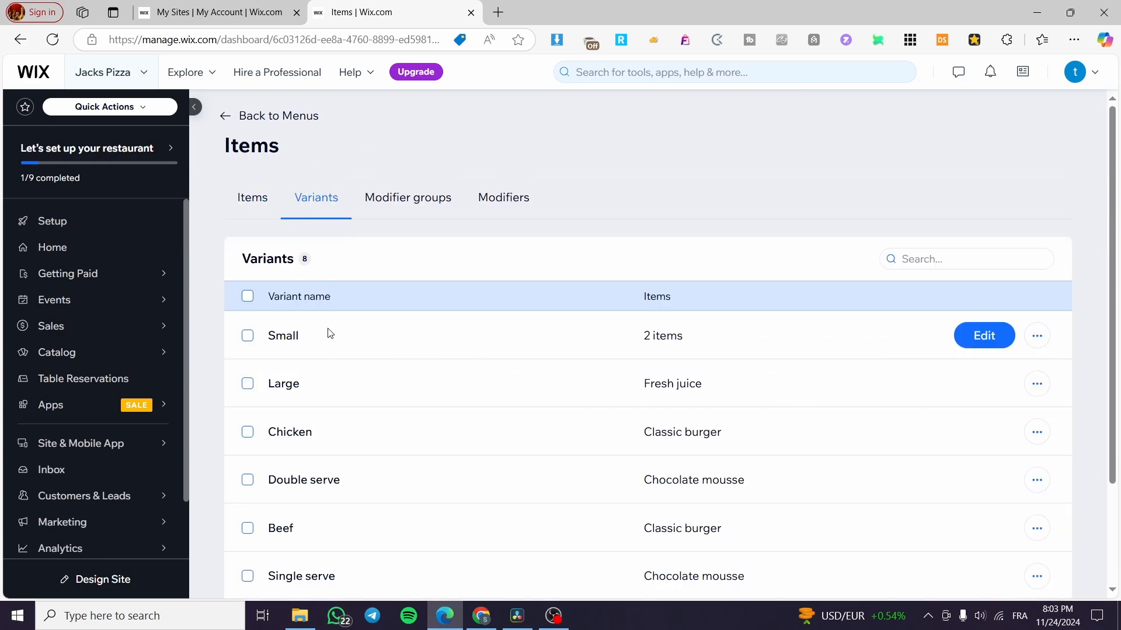
{"action": "scroll", "coordinate": [260, 374], "scroll_direction": "down", "scroll_amount": 3}
{"action": "scroll", "coordinate": [409, 373], "scroll_direction": "up", "scroll_amount": 3}
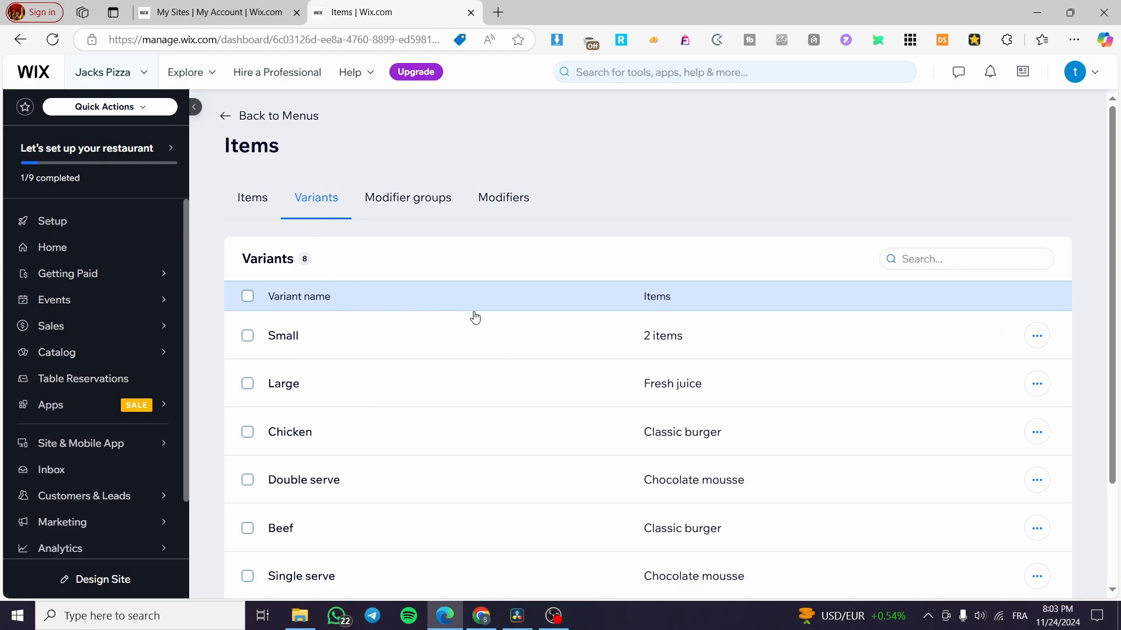
{"action": "mouse_move", "coordinate": [677, 337]}
{"action": "left_click", "coordinate": [980, 338]}
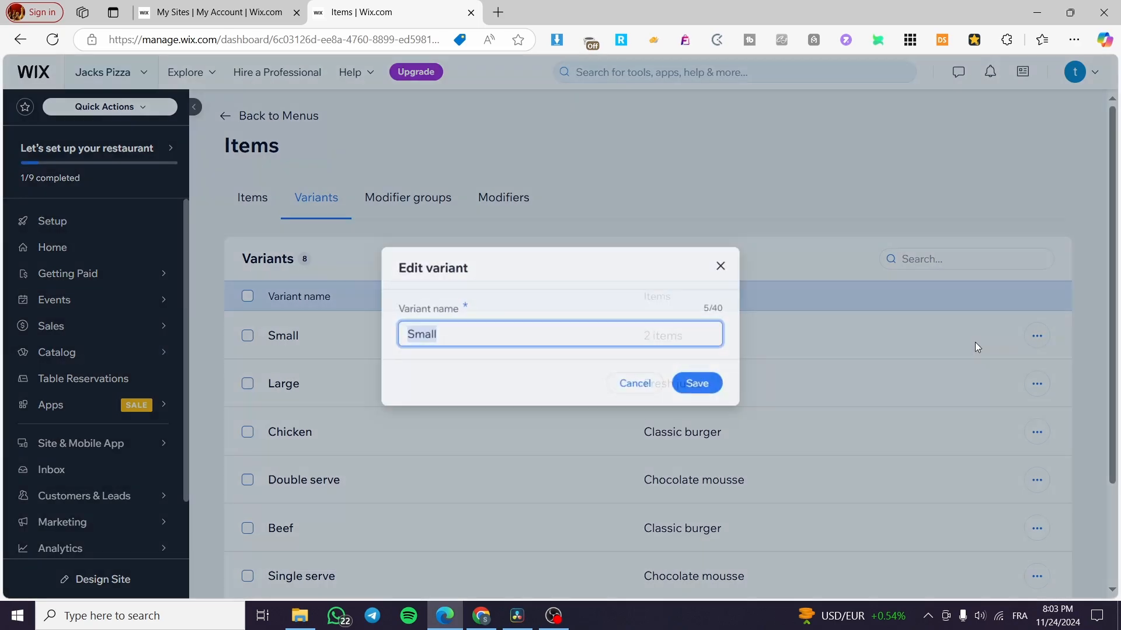
{"action": "left_click", "coordinate": [727, 264]}
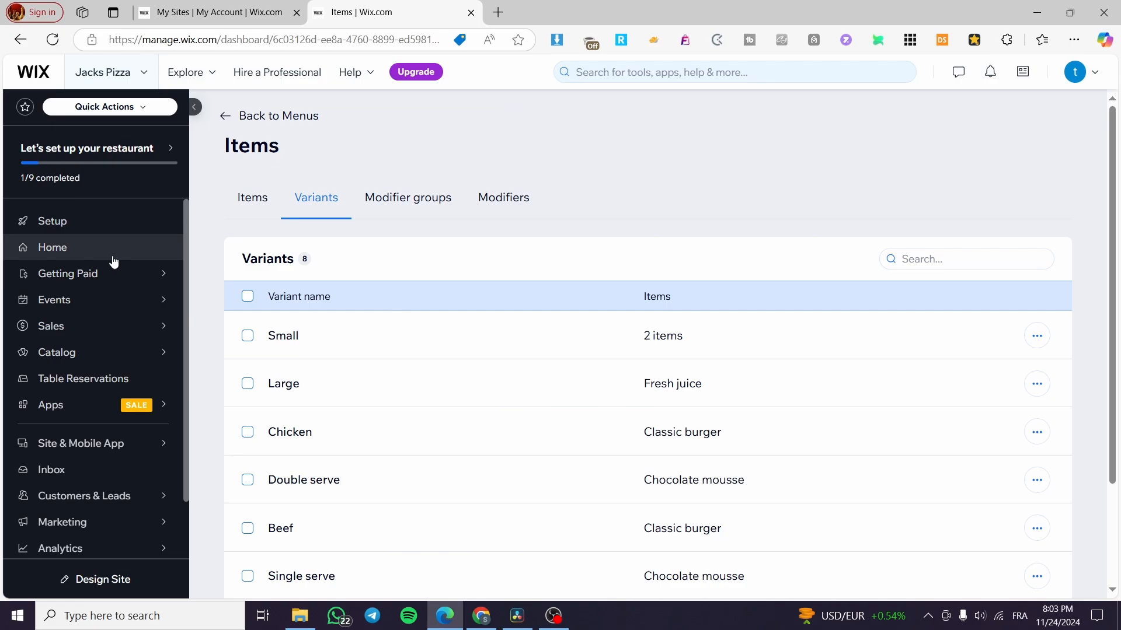
Step: Return to the restaurant setup checklist and open the online ordering setup
{"action": "left_click", "coordinate": [67, 247]}
{"action": "left_click", "coordinate": [70, 228]}
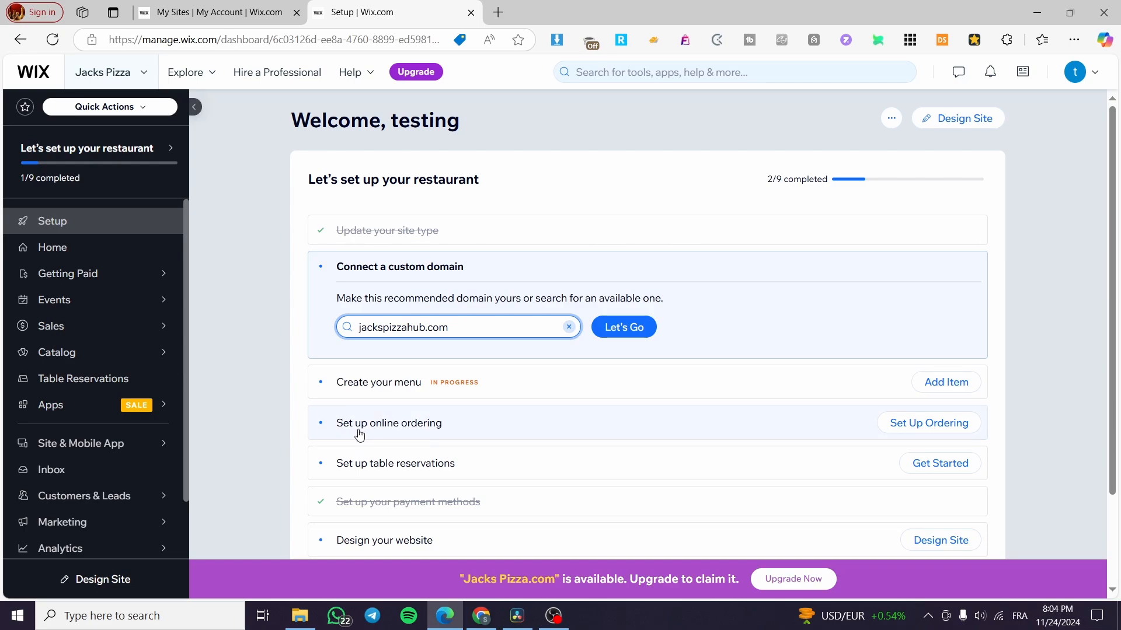
{"action": "scroll", "coordinate": [359, 435], "scroll_direction": "down", "scroll_amount": 1}
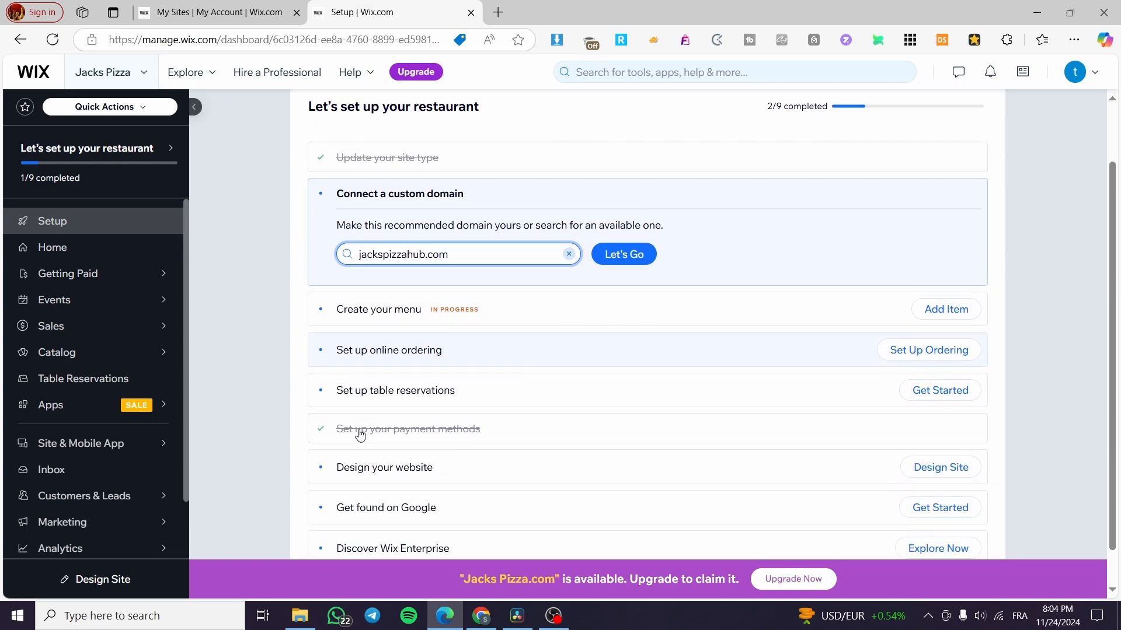
{"action": "left_click", "coordinate": [934, 352]}
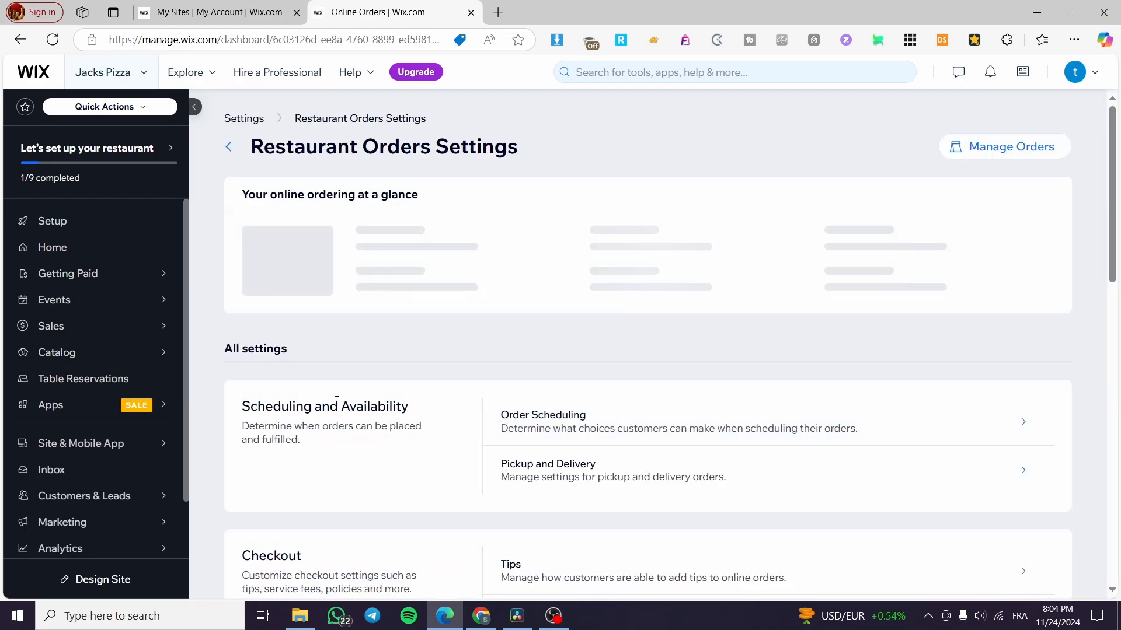
Step: Examine the Restaurant Orders settings from scheduling and checkout to promotions, including the additional actions for the ordering page
{"action": "scroll", "coordinate": [457, 410], "scroll_direction": "down", "scroll_amount": 4}
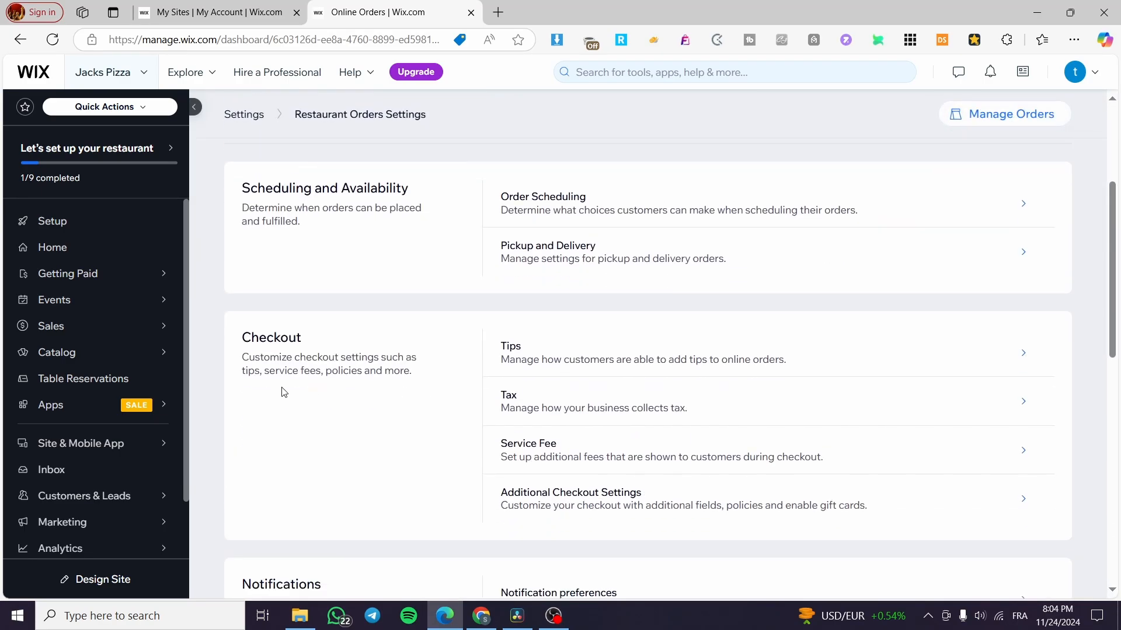
{"action": "scroll", "coordinate": [490, 380], "scroll_direction": "down", "scroll_amount": 6}
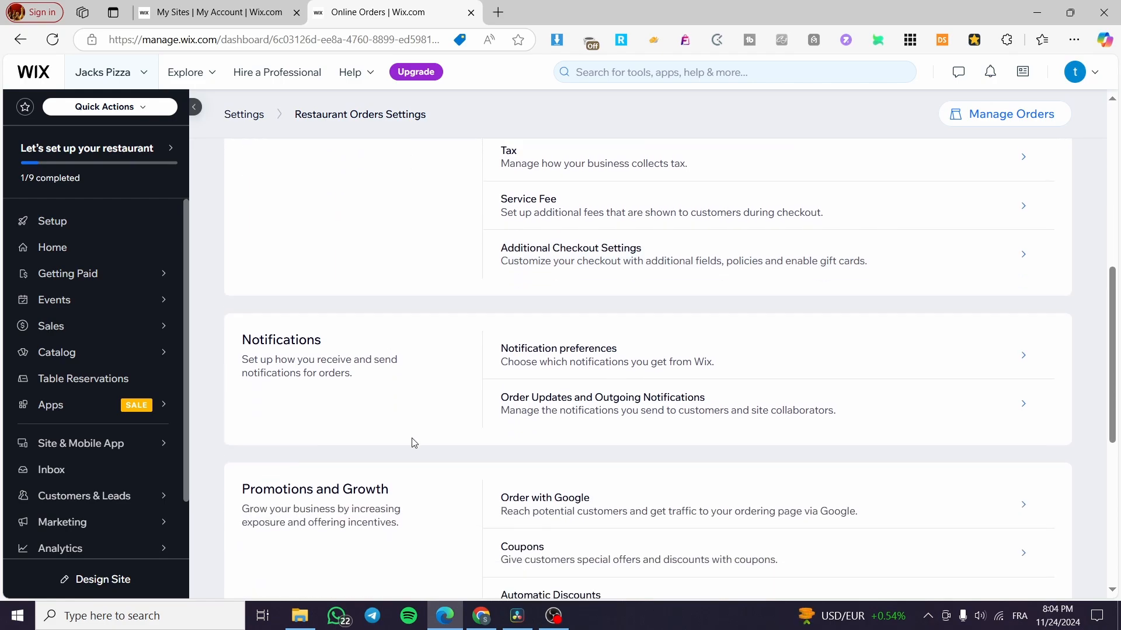
{"action": "scroll", "coordinate": [372, 426], "scroll_direction": "down", "scroll_amount": 5}
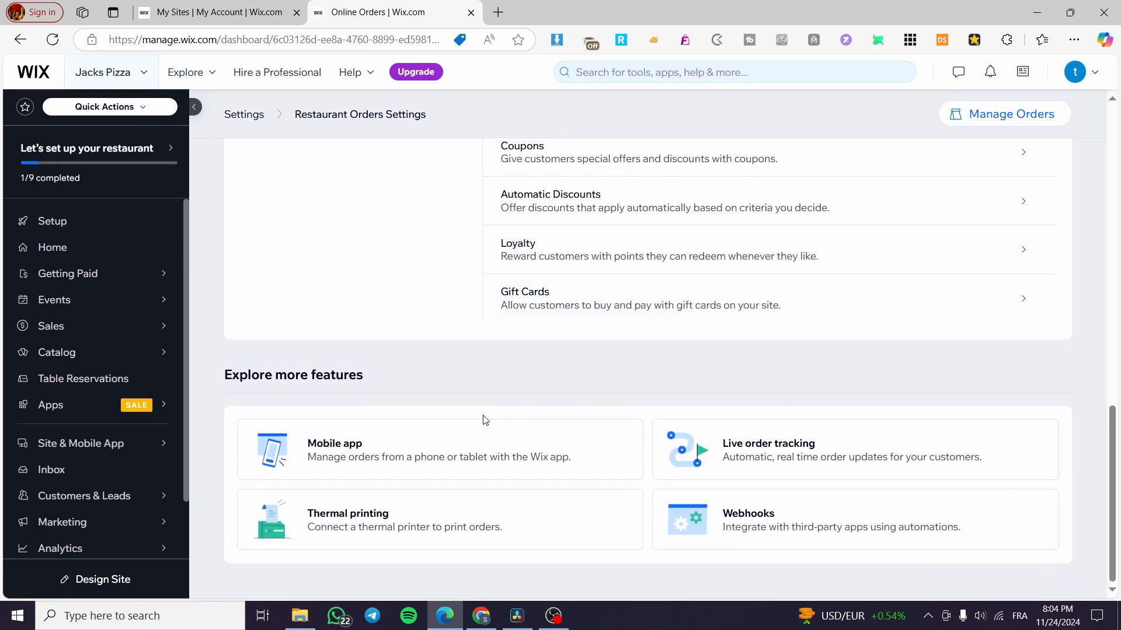
{"action": "scroll", "coordinate": [721, 463], "scroll_direction": "up", "scroll_amount": 10}
{"action": "scroll", "coordinate": [721, 463], "scroll_direction": "up", "scroll_amount": 5}
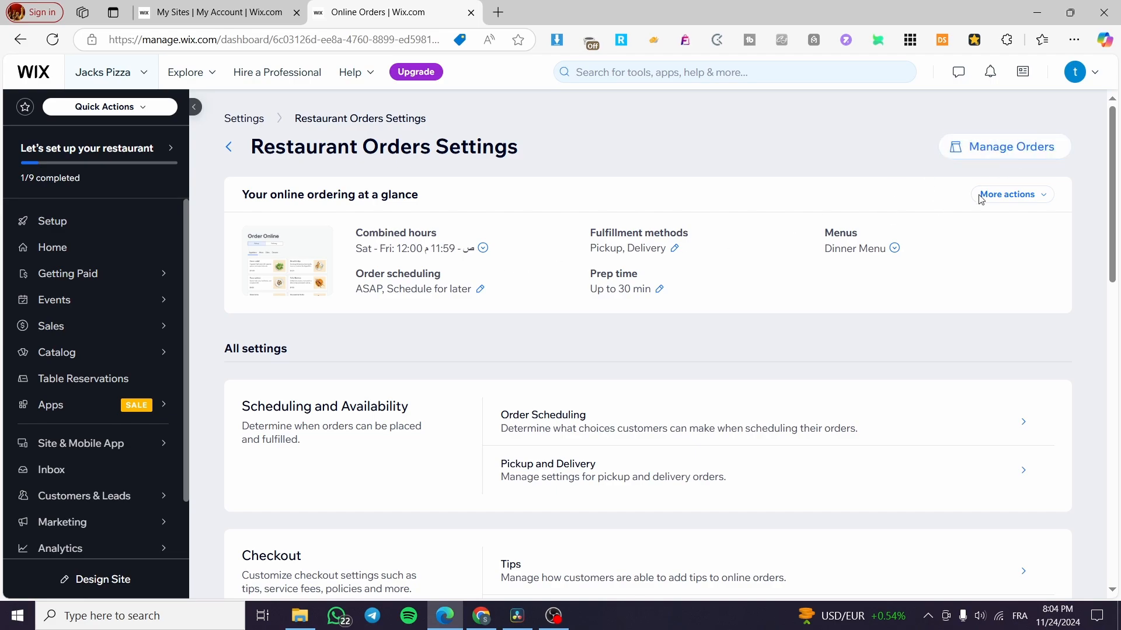
{"action": "left_click", "coordinate": [1036, 197]}
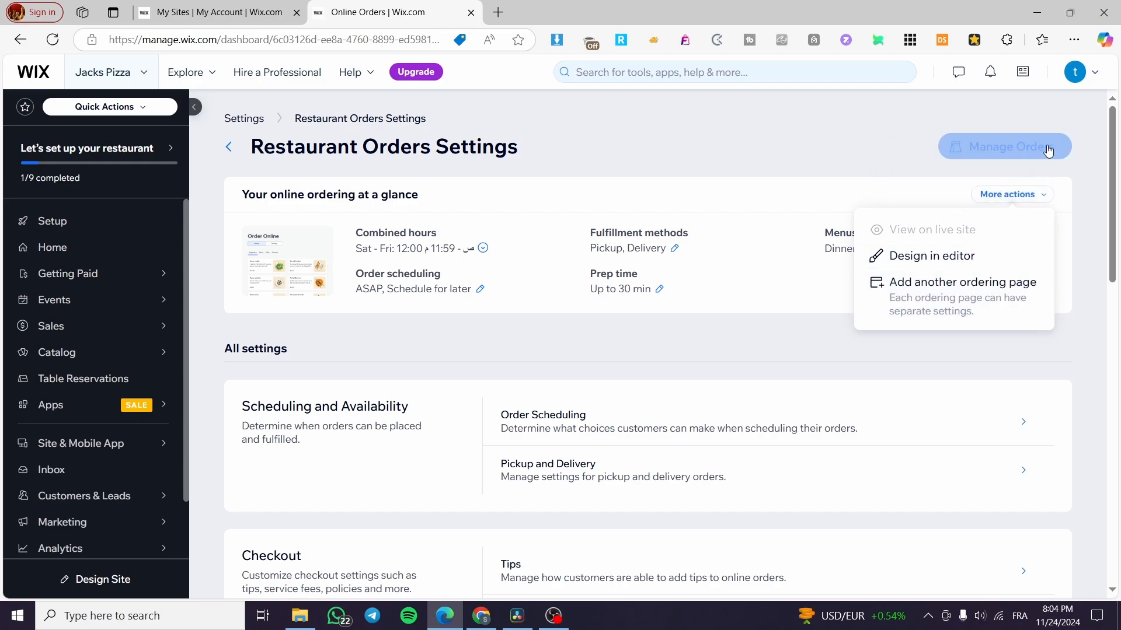
Step: Open the order management page and review the Online Orders board by order status
{"action": "left_click", "coordinate": [1023, 150]}
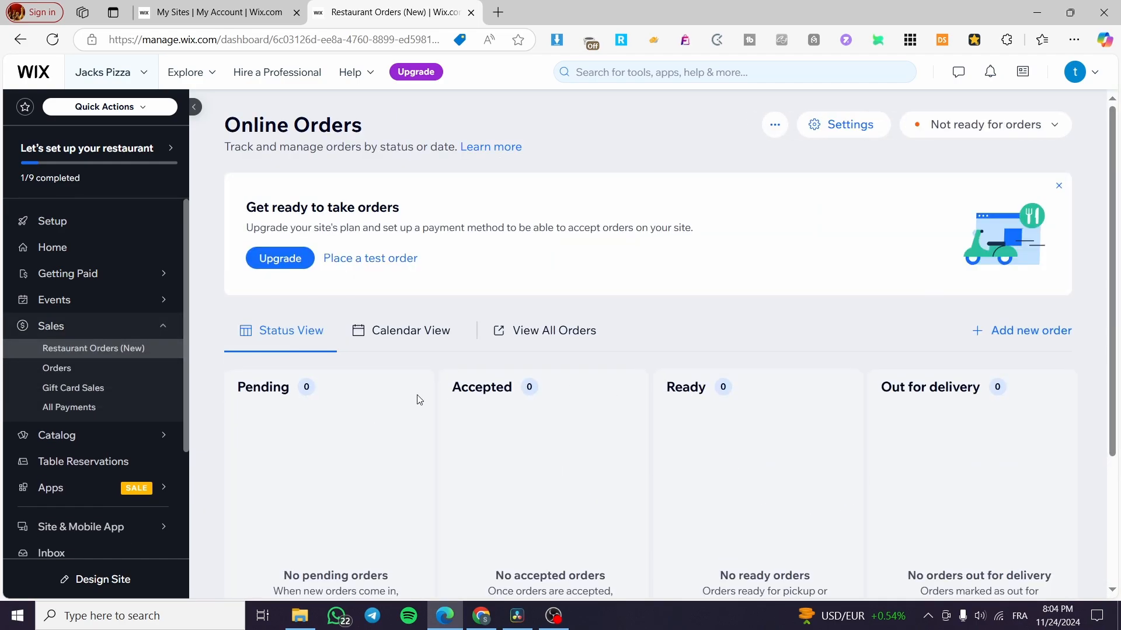
{"action": "scroll", "coordinate": [995, 411], "scroll_direction": "down", "scroll_amount": 3}
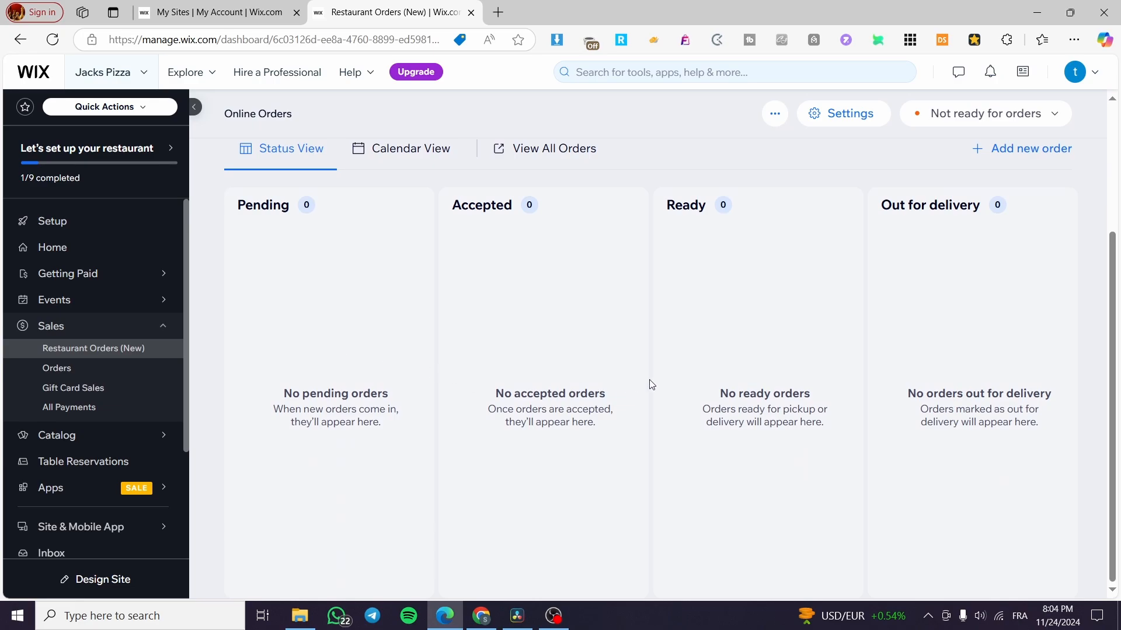
{"action": "scroll", "coordinate": [865, 395], "scroll_direction": "up", "scroll_amount": 3}
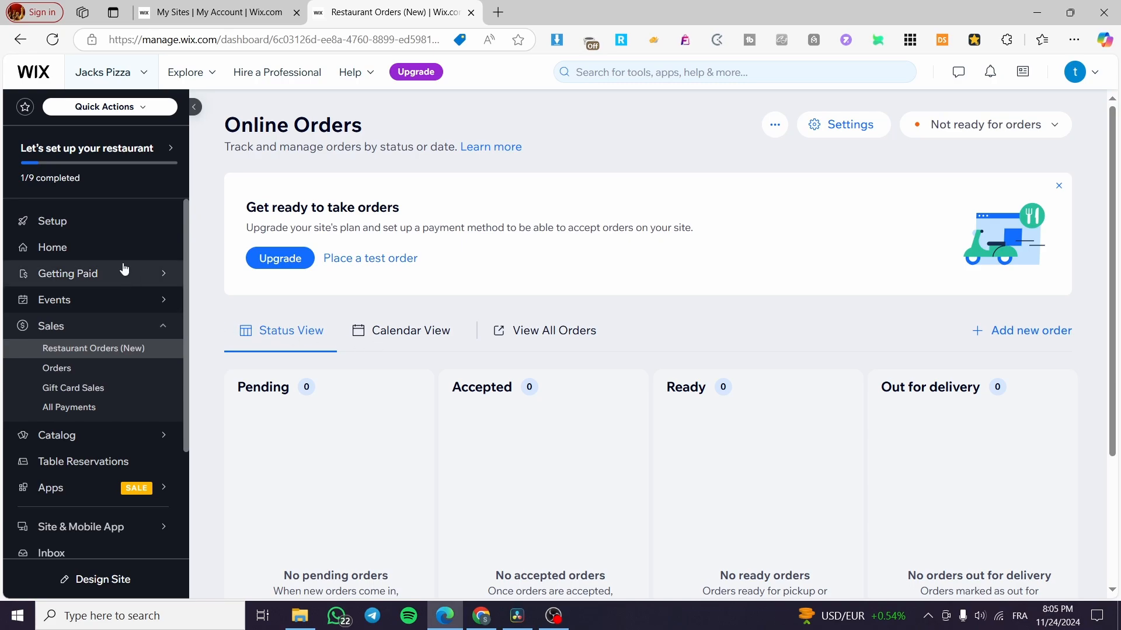
Step: Go back to the restaurant setup checklist, start designing the site and choose to customize a template
{"action": "left_click", "coordinate": [69, 228]}
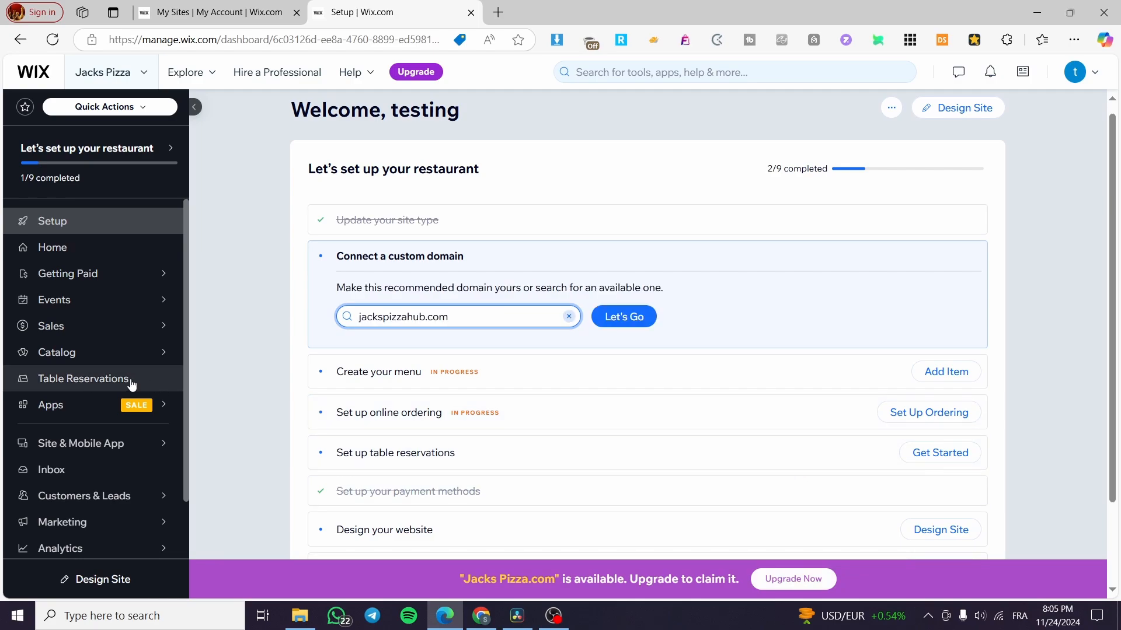
{"action": "scroll", "coordinate": [638, 440], "scroll_direction": "down", "scroll_amount": 2}
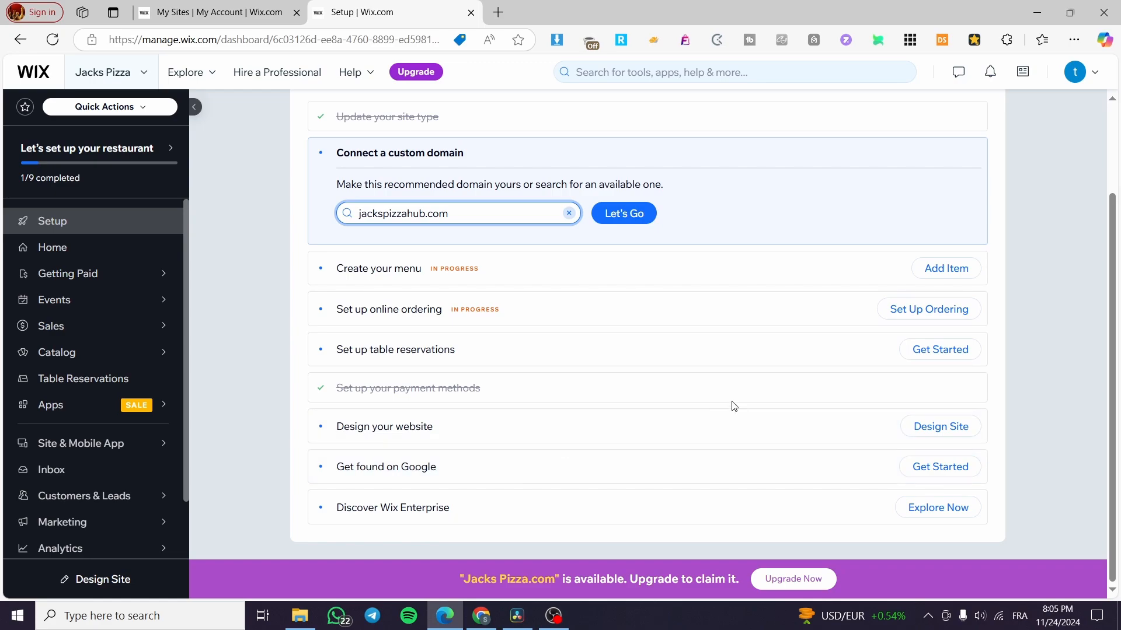
{"action": "scroll", "coordinate": [372, 352], "scroll_direction": "up", "scroll_amount": 2}
{"action": "scroll", "coordinate": [500, 391], "scroll_direction": "down", "scroll_amount": 2}
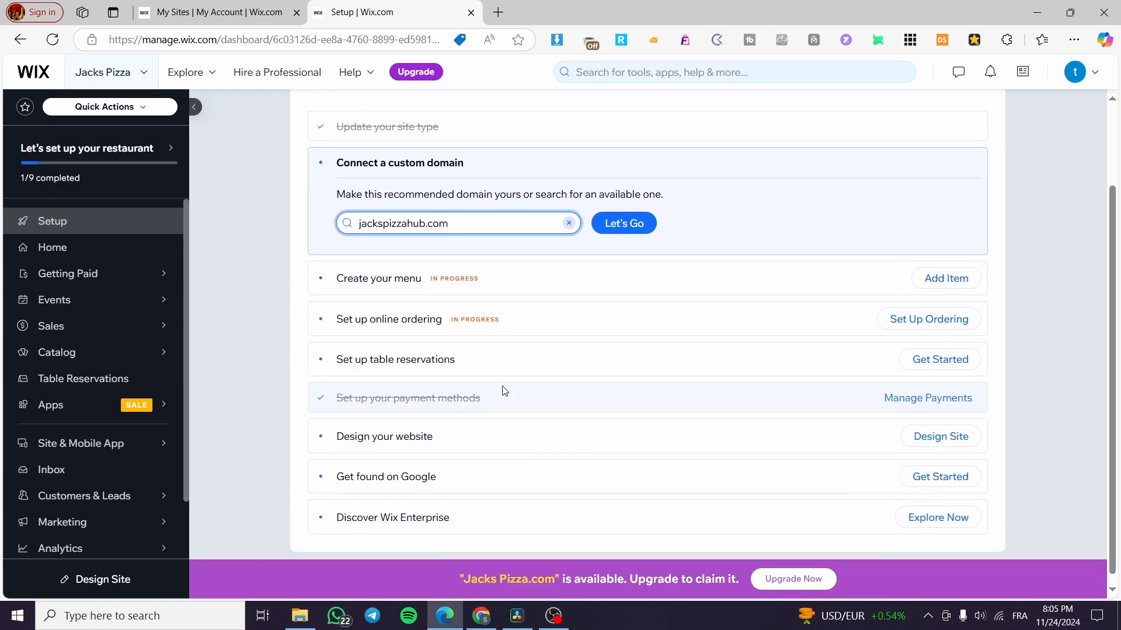
{"action": "scroll", "coordinate": [425, 340], "scroll_direction": "up", "scroll_amount": 2}
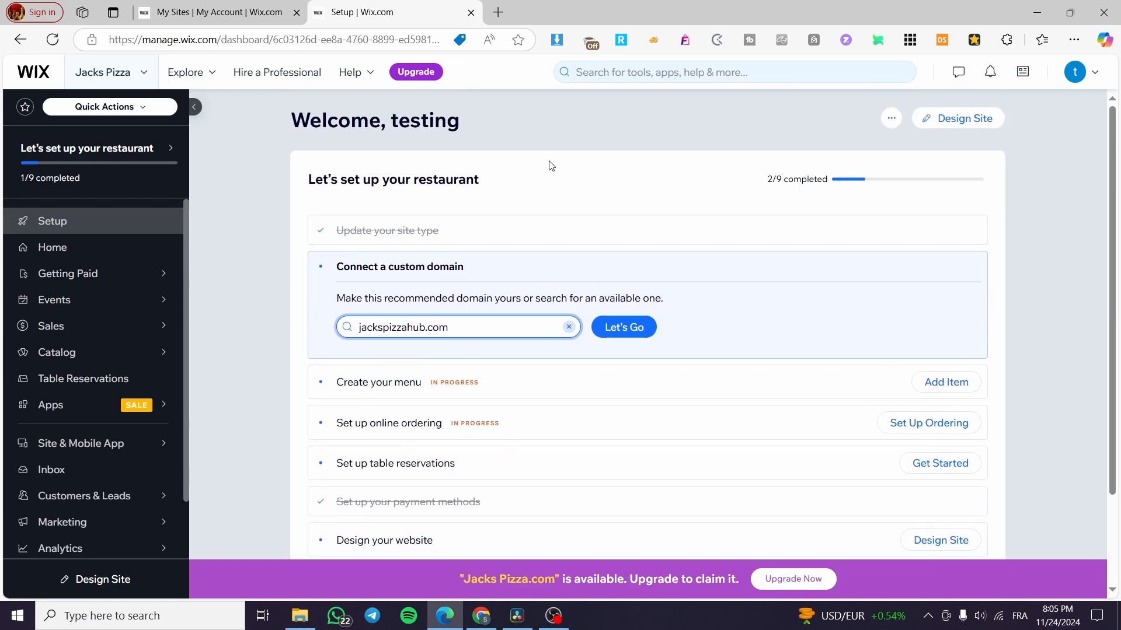
{"action": "left_click", "coordinate": [969, 118]}
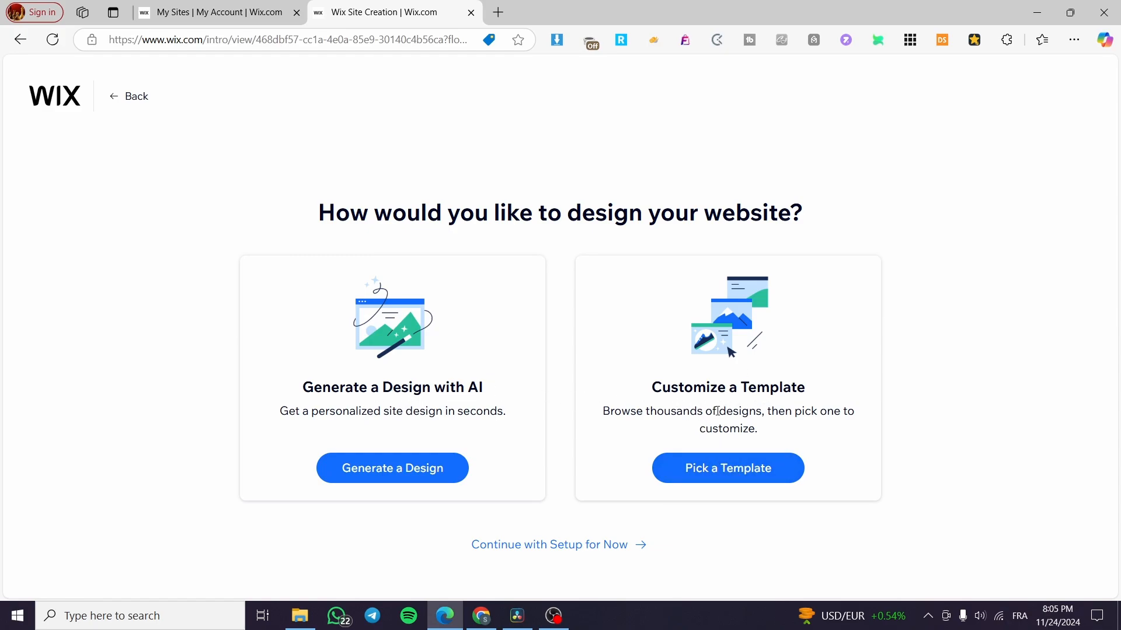
{"action": "left_click", "coordinate": [773, 480]}
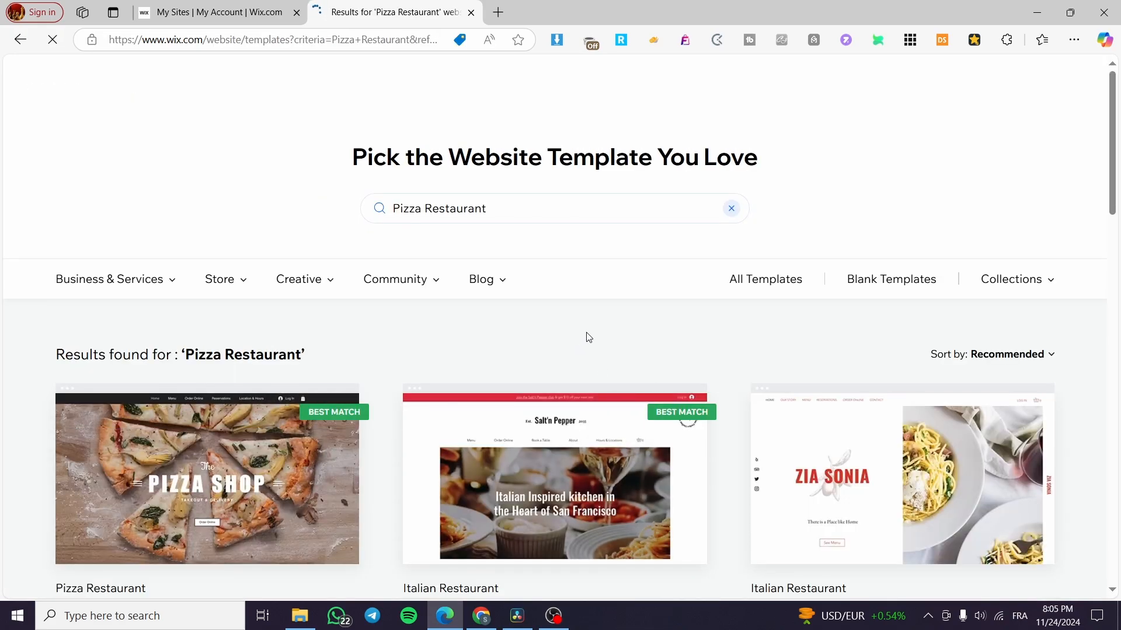
Step: Browse the Pizza Restaurant template results and open the Pizza Restaurant template with The Pizza Shop design for editing
{"action": "scroll", "coordinate": [590, 338], "scroll_direction": "down", "scroll_amount": 1}
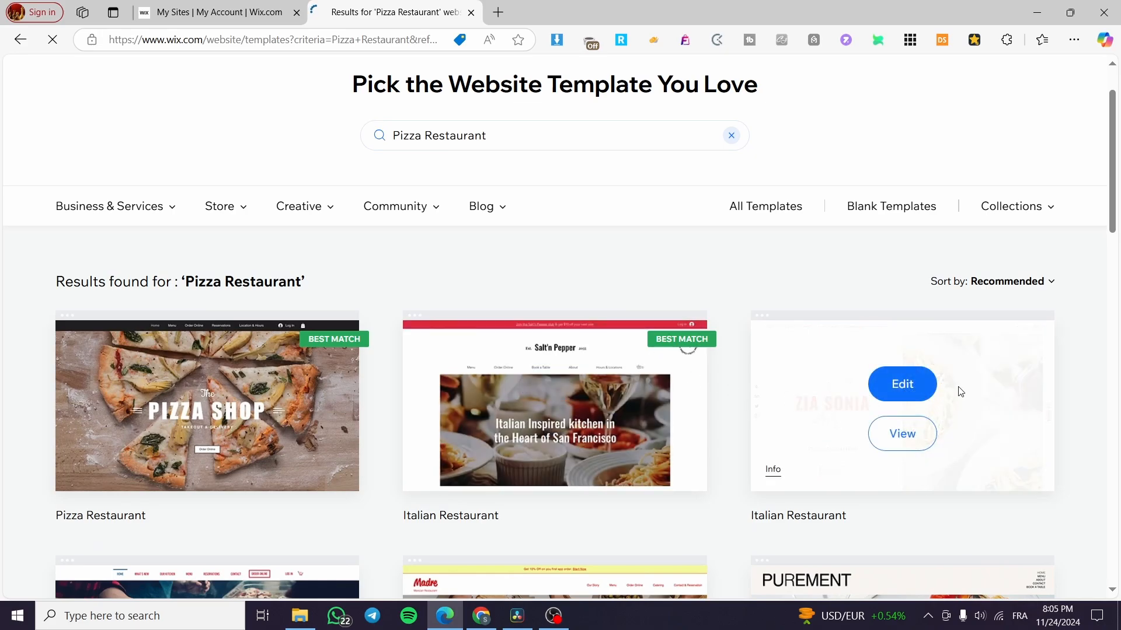
{"action": "scroll", "coordinate": [944, 278], "scroll_direction": "down", "scroll_amount": 3}
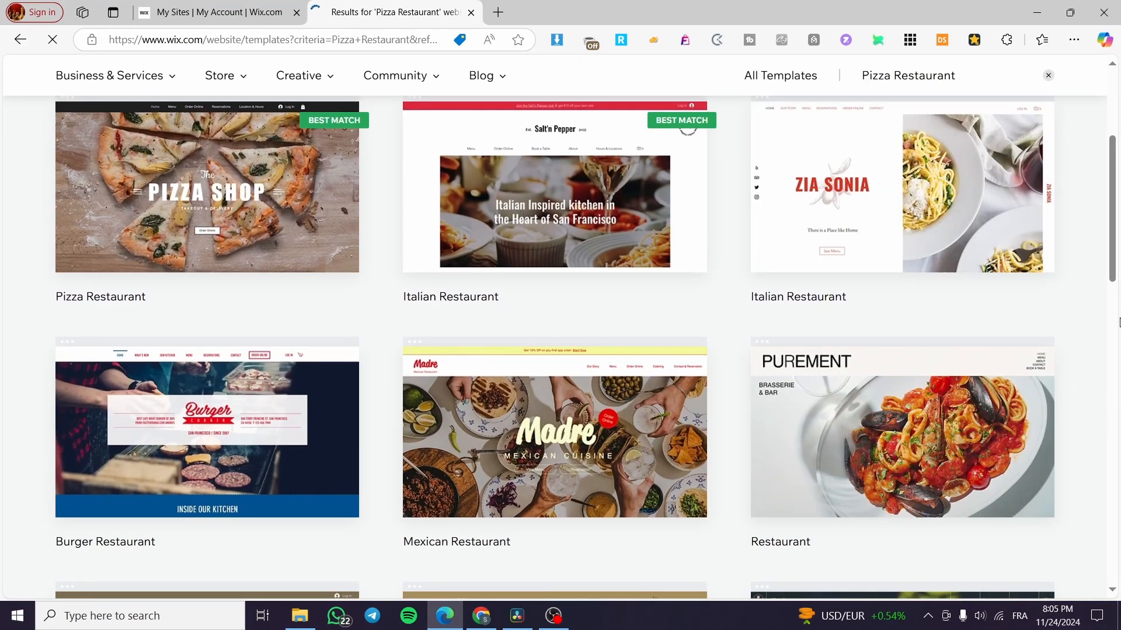
{"action": "scroll", "coordinate": [934, 380], "scroll_direction": "down", "scroll_amount": 1}
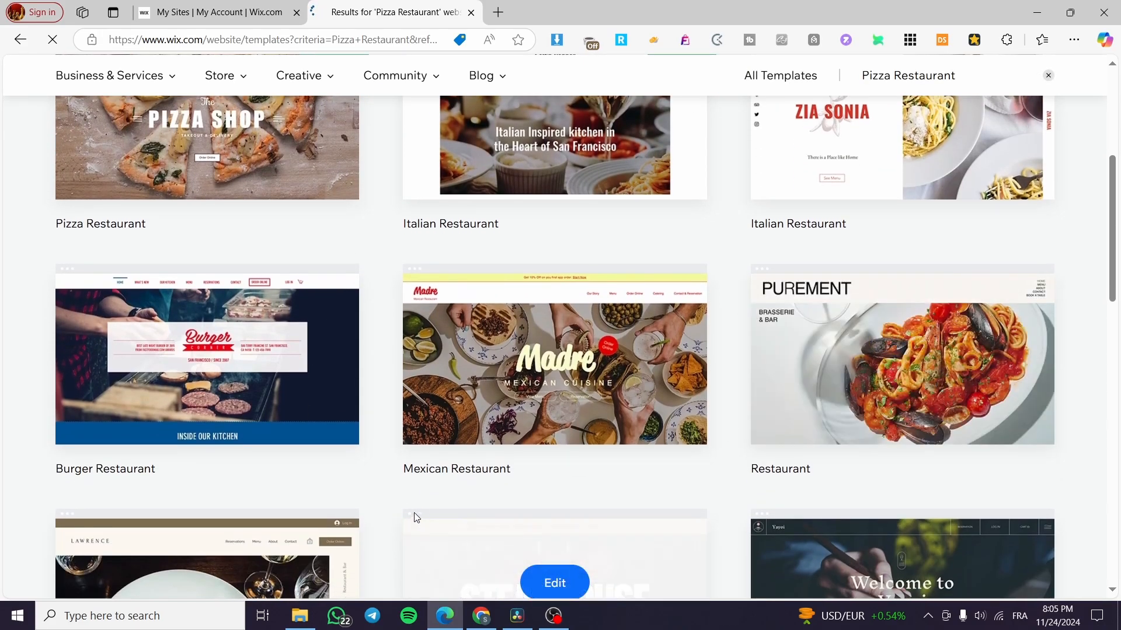
{"action": "scroll", "coordinate": [332, 435], "scroll_direction": "up", "scroll_amount": 1}
{"action": "scroll", "coordinate": [320, 414], "scroll_direction": "up", "scroll_amount": 2}
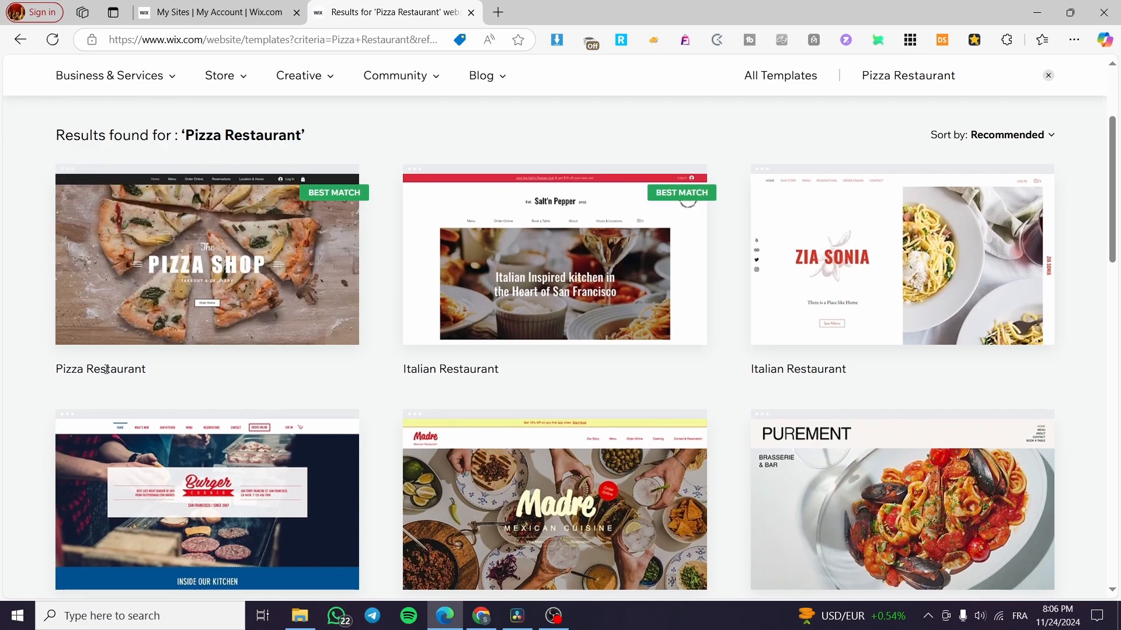
{"action": "left_click", "coordinate": [199, 242]}
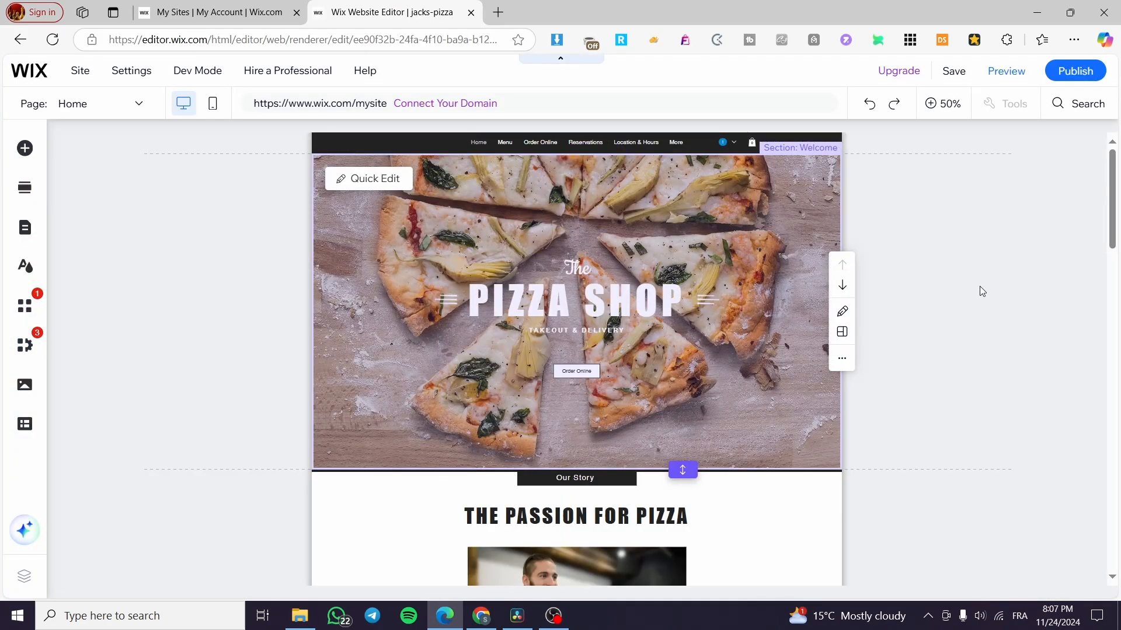
Step: Examine the home page's sections from Welcome and Our Story through Featured Product, Instagram and Services to Contact
{"action": "left_click", "coordinate": [770, 222]}
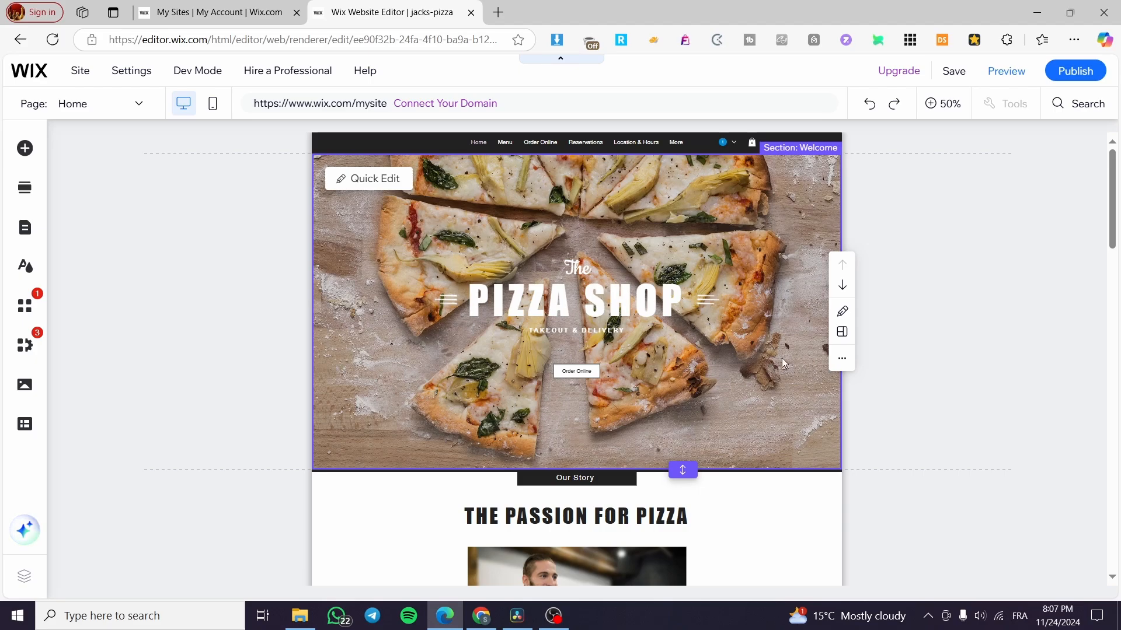
{"action": "left_click", "coordinate": [782, 548]}
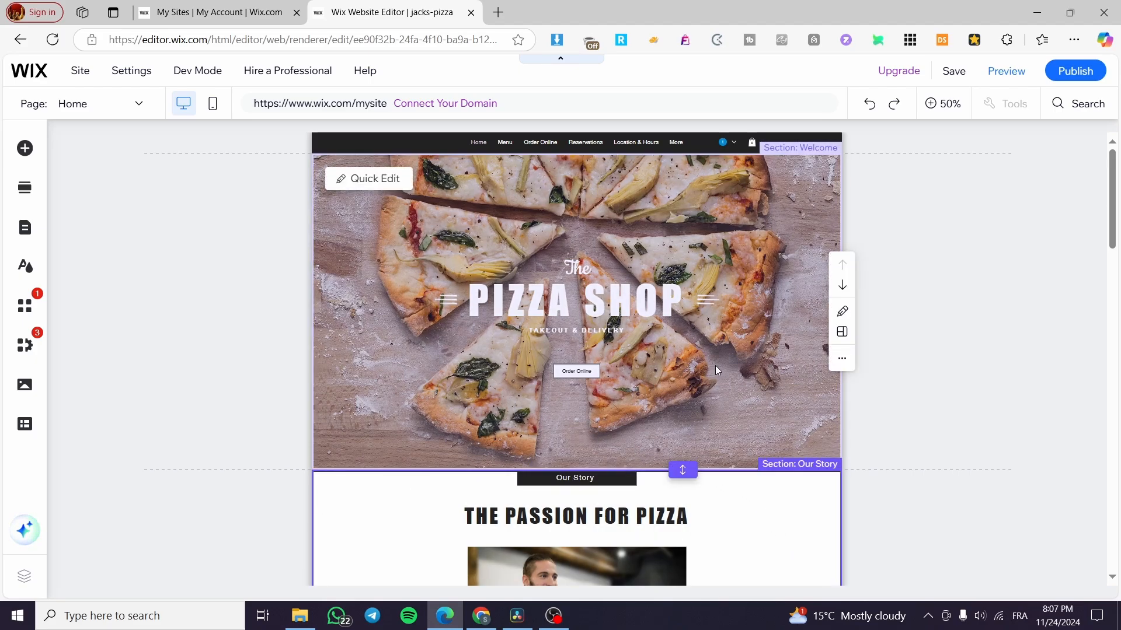
{"action": "scroll", "coordinate": [715, 368], "scroll_direction": "down", "scroll_amount": 5}
{"action": "scroll", "coordinate": [690, 403], "scroll_direction": "down", "scroll_amount": 5}
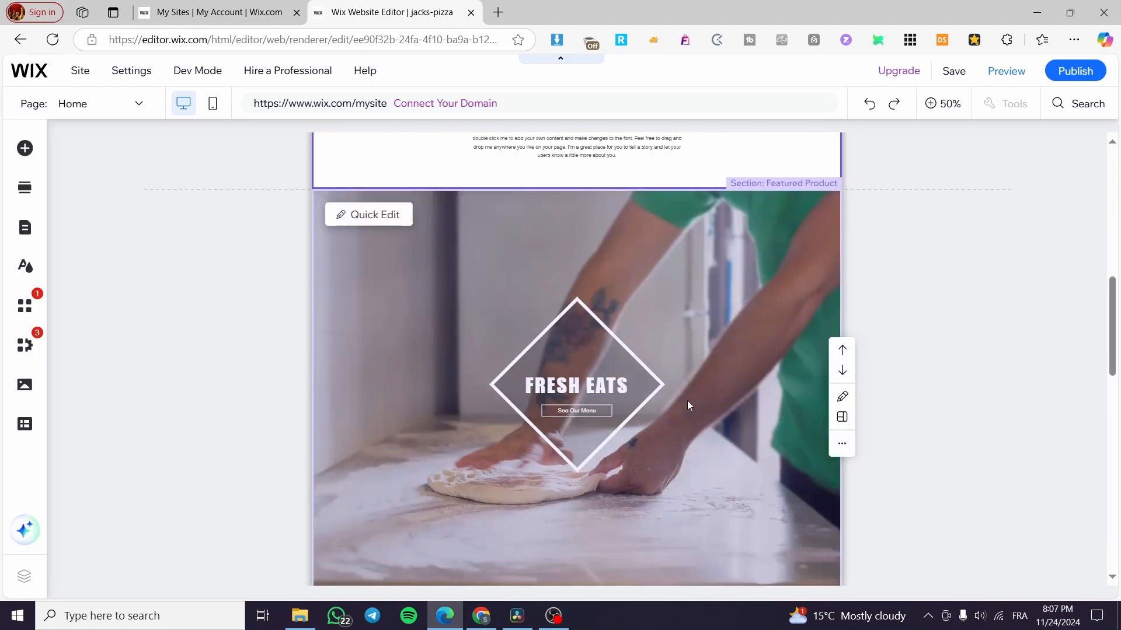
{"action": "left_click", "coordinate": [701, 467]}
{"action": "scroll", "coordinate": [586, 450], "scroll_direction": "down", "scroll_amount": 7}
{"action": "scroll", "coordinate": [579, 448], "scroll_direction": "down", "scroll_amount": 2}
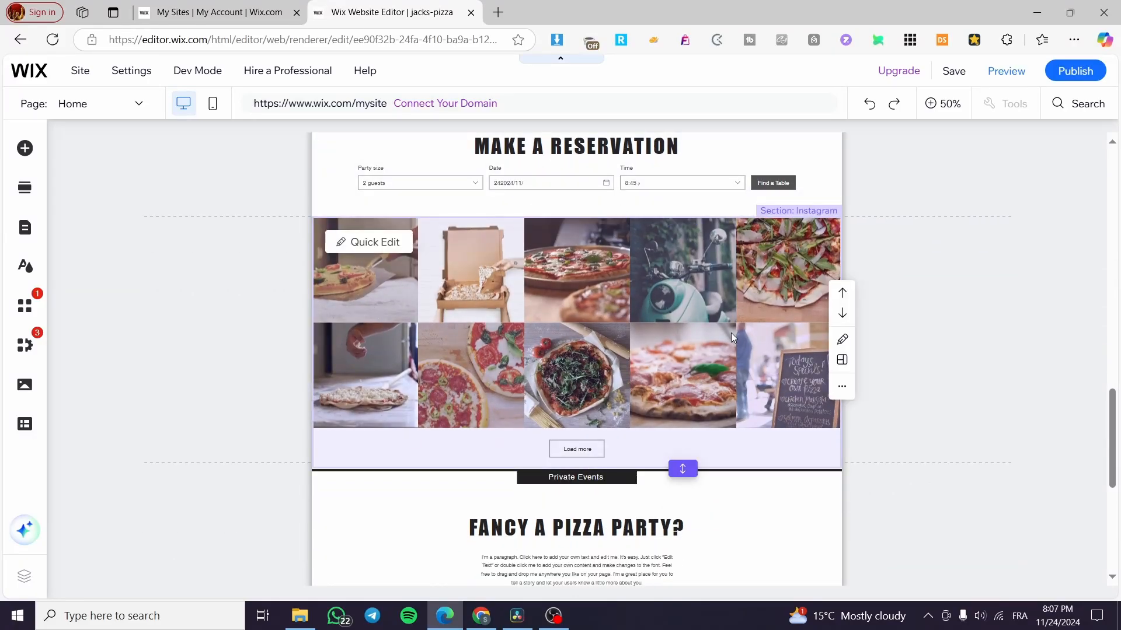
{"action": "left_click", "coordinate": [758, 511]}
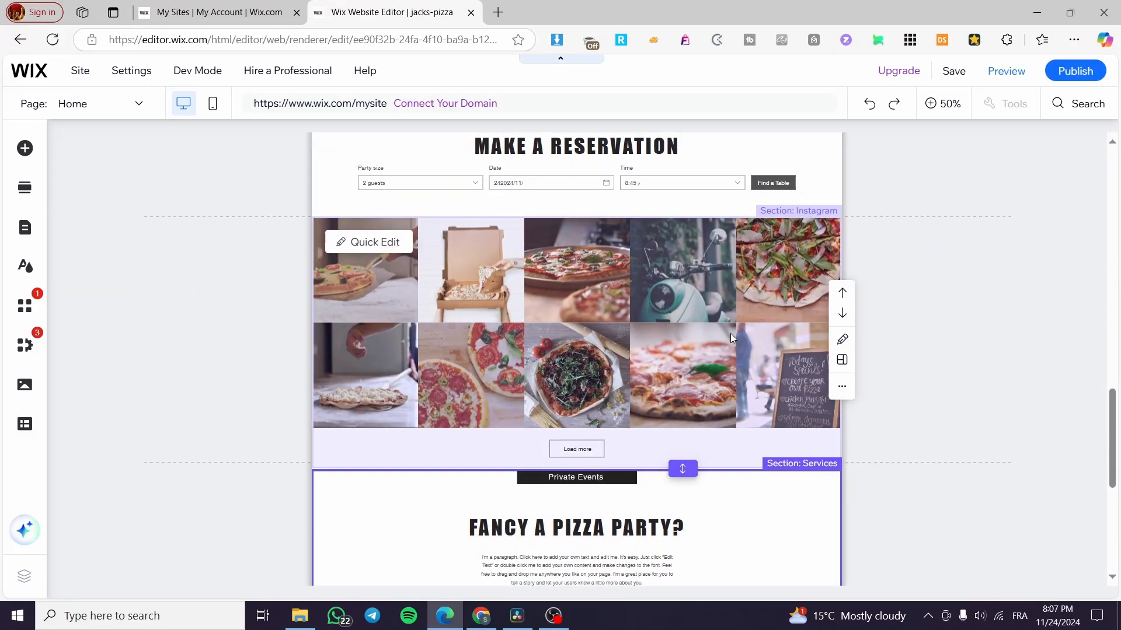
{"action": "scroll", "coordinate": [731, 334], "scroll_direction": "down", "scroll_amount": 8}
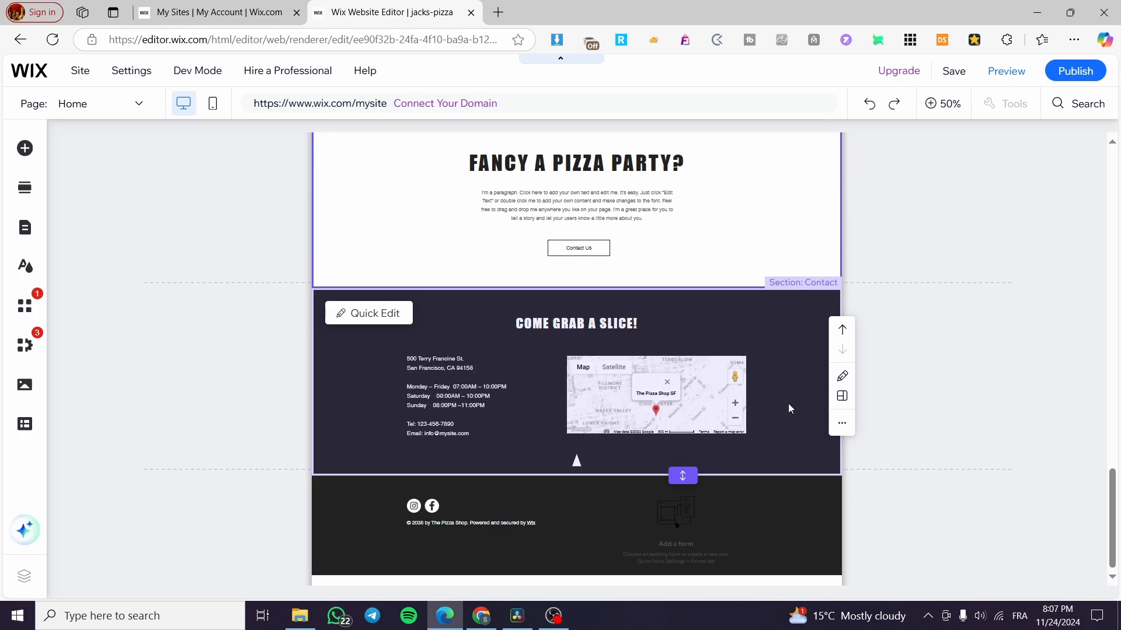
{"action": "left_click", "coordinate": [770, 332]}
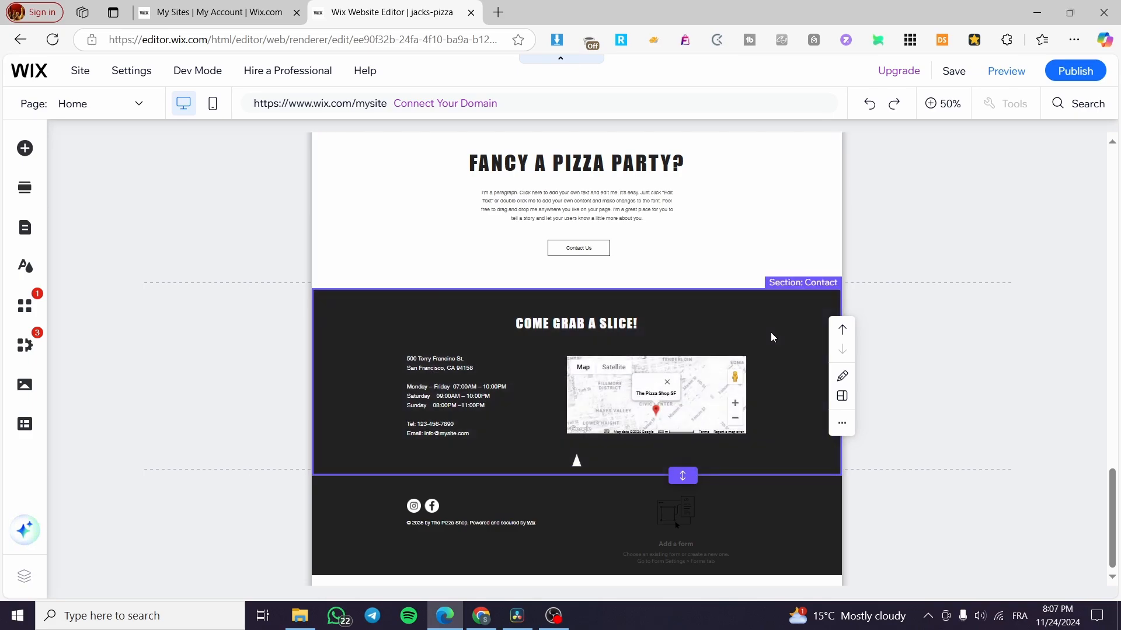
Step: Return to the Make a Reservation section at full size and inspect its booking fields and the Instagram gallery below it
{"action": "scroll", "coordinate": [613, 402], "scroll_direction": "up", "scroll_amount": 5}
{"action": "scroll", "coordinate": [612, 401], "scroll_direction": "up", "scroll_amount": 5}
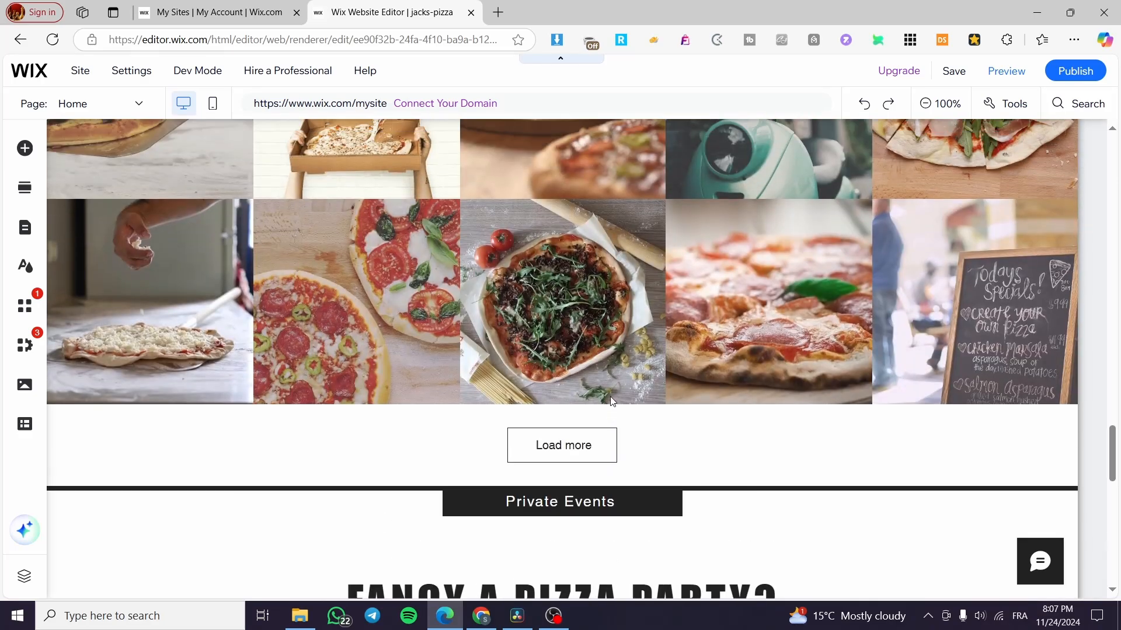
{"action": "scroll", "coordinate": [610, 401], "scroll_direction": "up", "scroll_amount": 10}
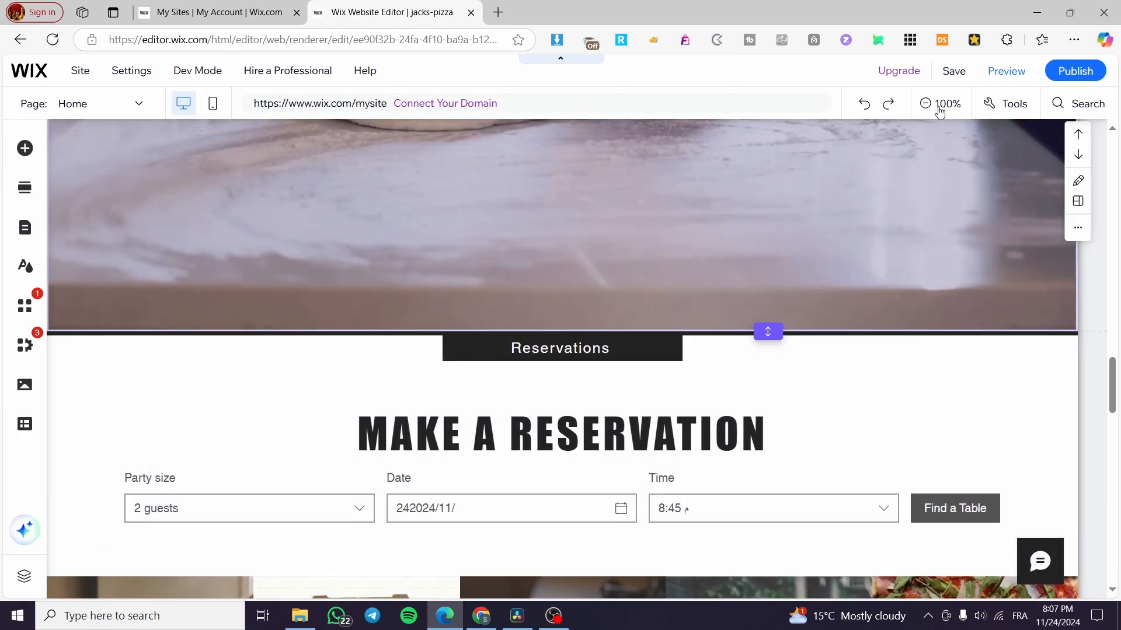
{"action": "left_click", "coordinate": [940, 111]}
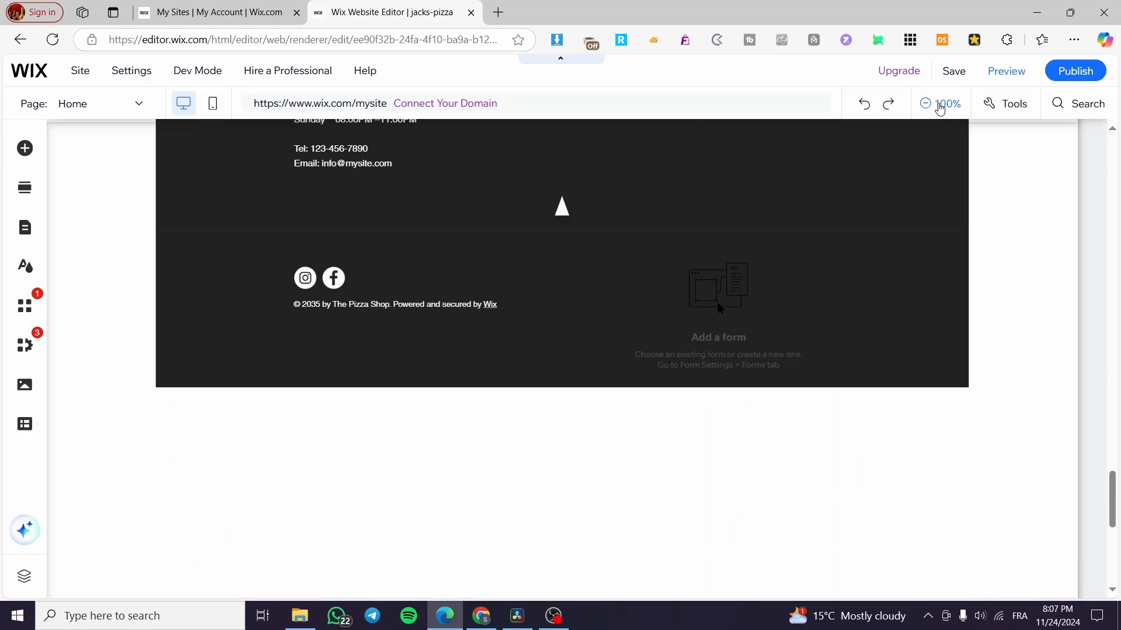
{"action": "left_click", "coordinate": [779, 281]}
{"action": "scroll", "coordinate": [695, 470], "scroll_direction": "up", "scroll_amount": 15}
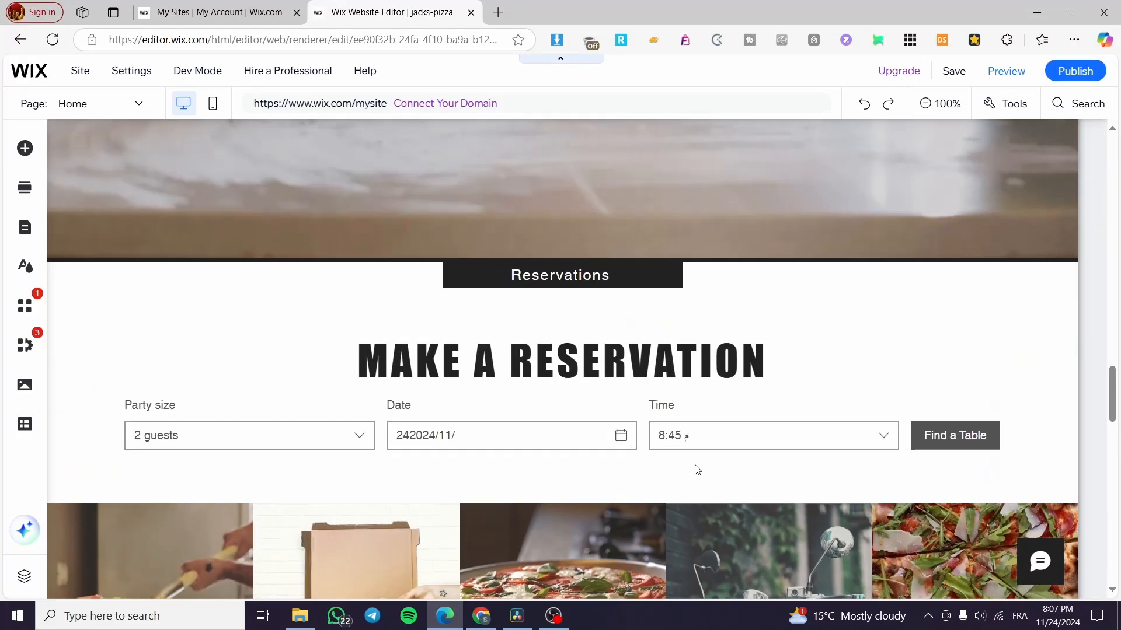
{"action": "left_click", "coordinate": [692, 470]}
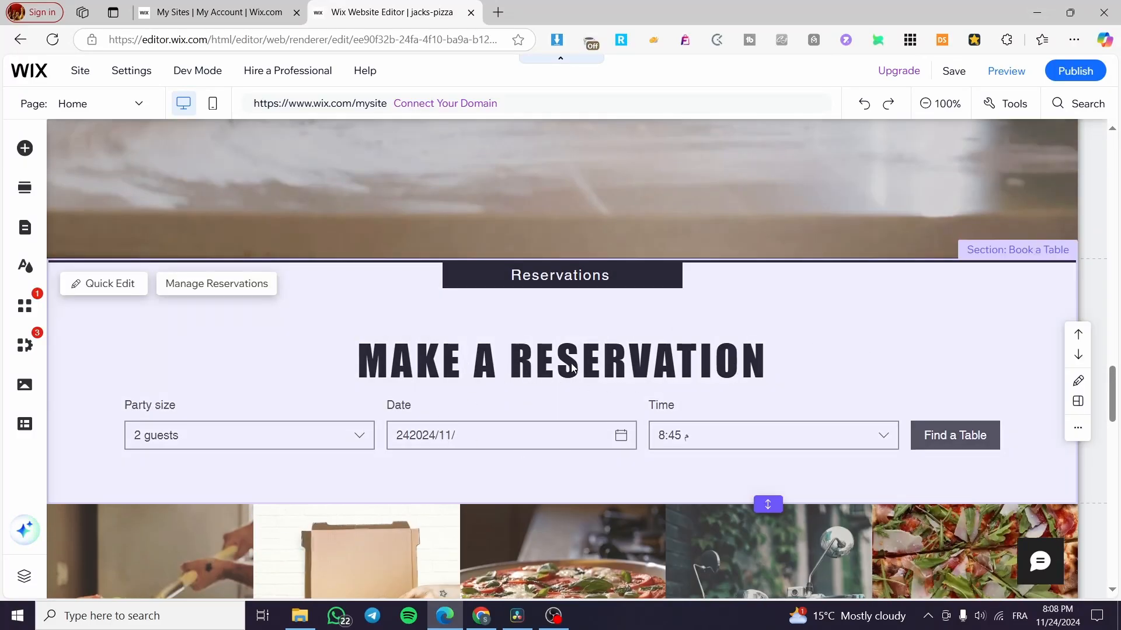
{"action": "scroll", "coordinate": [476, 401], "scroll_direction": "down", "scroll_amount": 4}
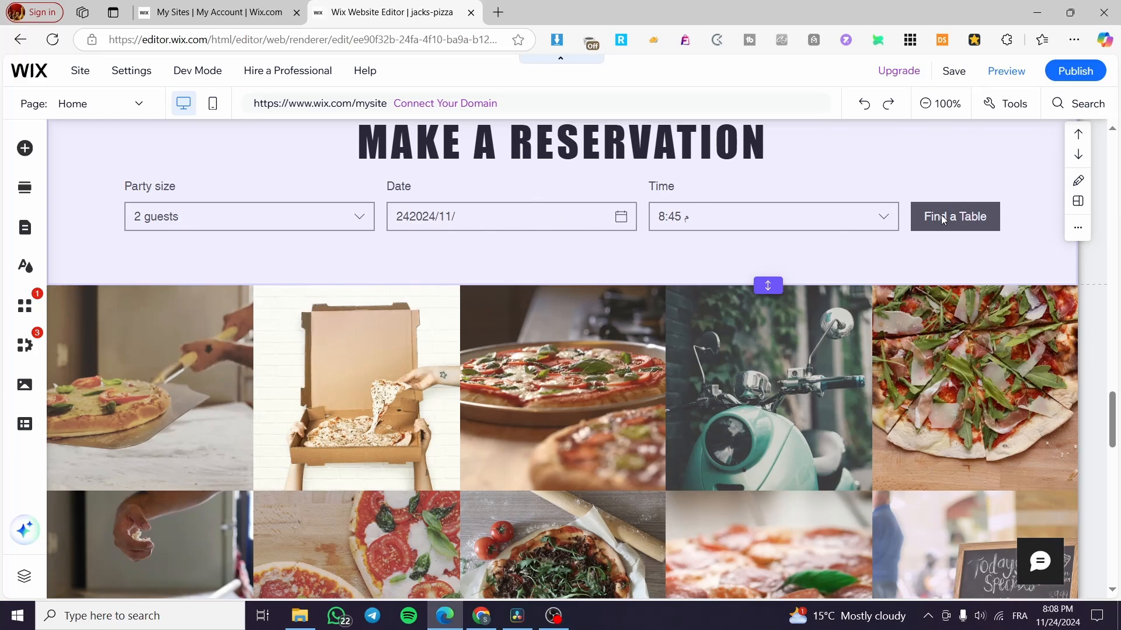
{"action": "left_click", "coordinate": [1035, 489]}
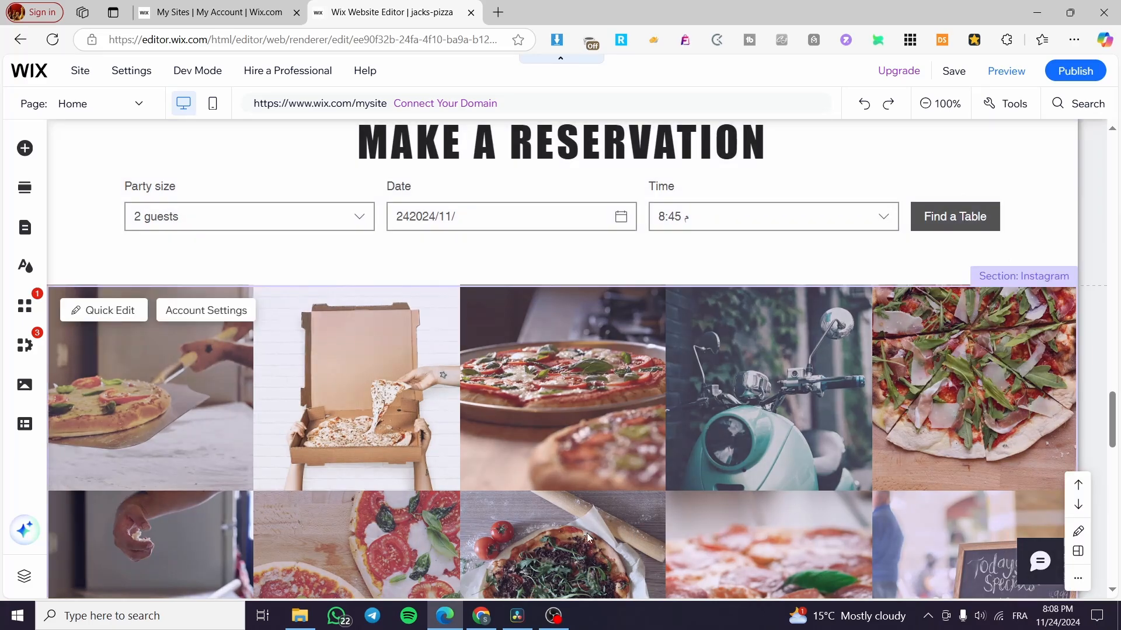
{"action": "scroll", "coordinate": [420, 520], "scroll_direction": "down", "scroll_amount": 1}
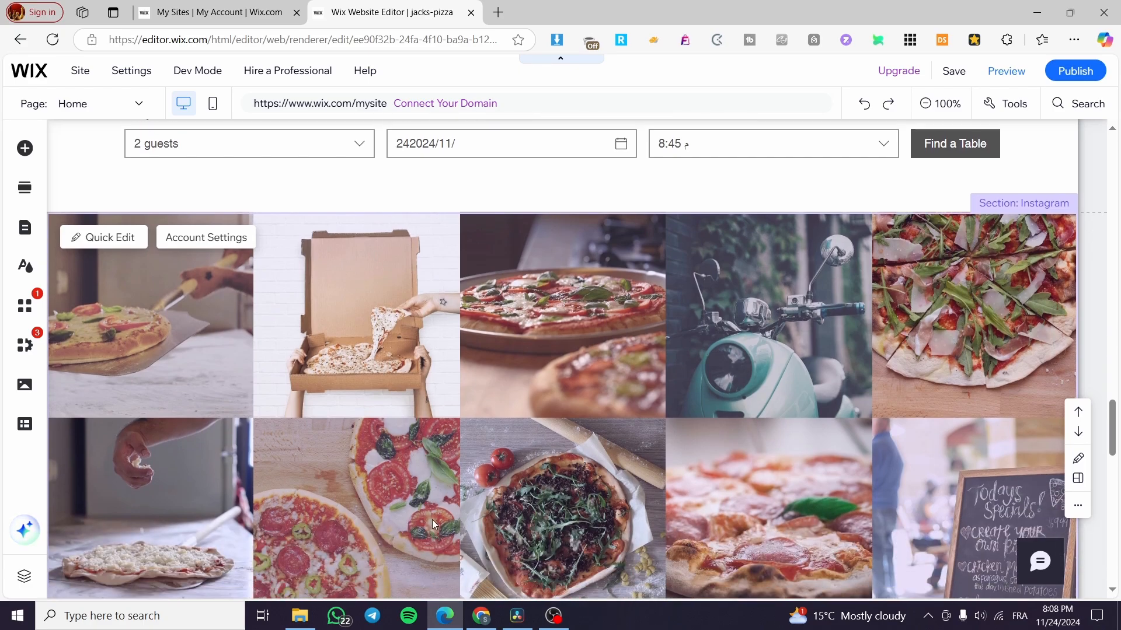
Step: Select the Welcome section and review its background options and the images, texts and button offered in Quick Edit
{"action": "scroll", "coordinate": [585, 460], "scroll_direction": "up", "scroll_amount": 10}
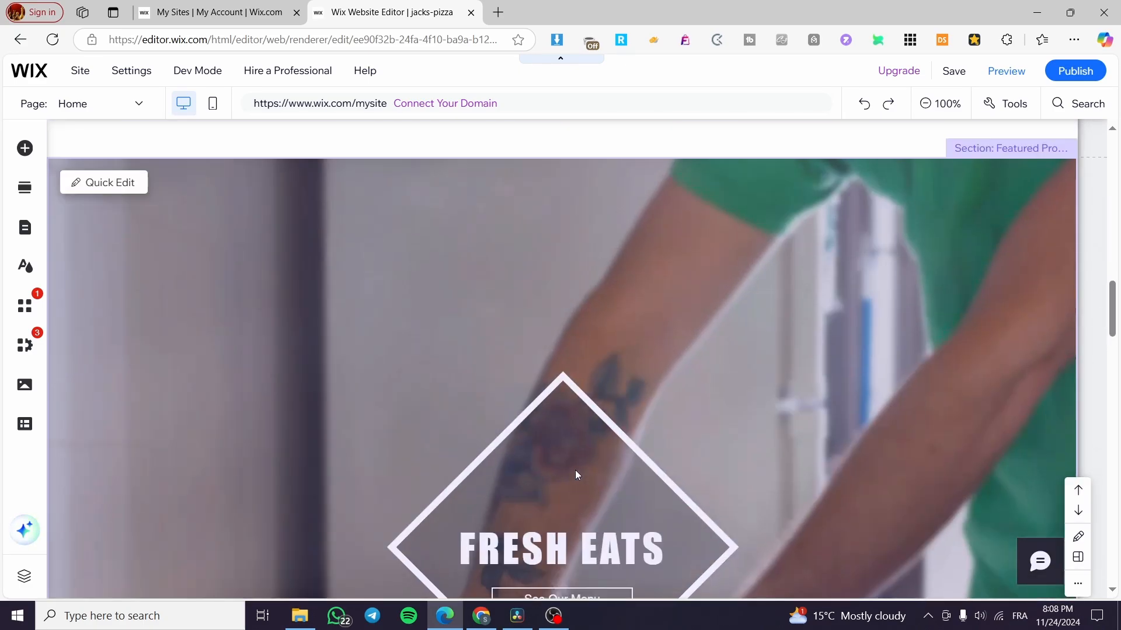
{"action": "scroll", "coordinate": [486, 460], "scroll_direction": "up", "scroll_amount": 10}
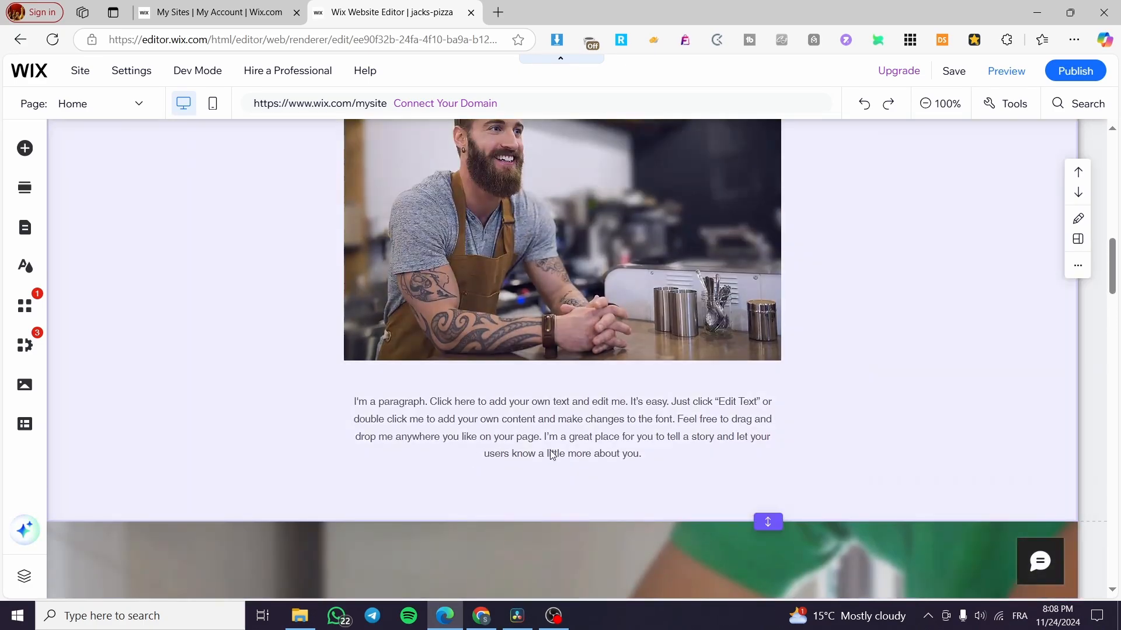
{"action": "scroll", "coordinate": [817, 461], "scroll_direction": "up", "scroll_amount": 10}
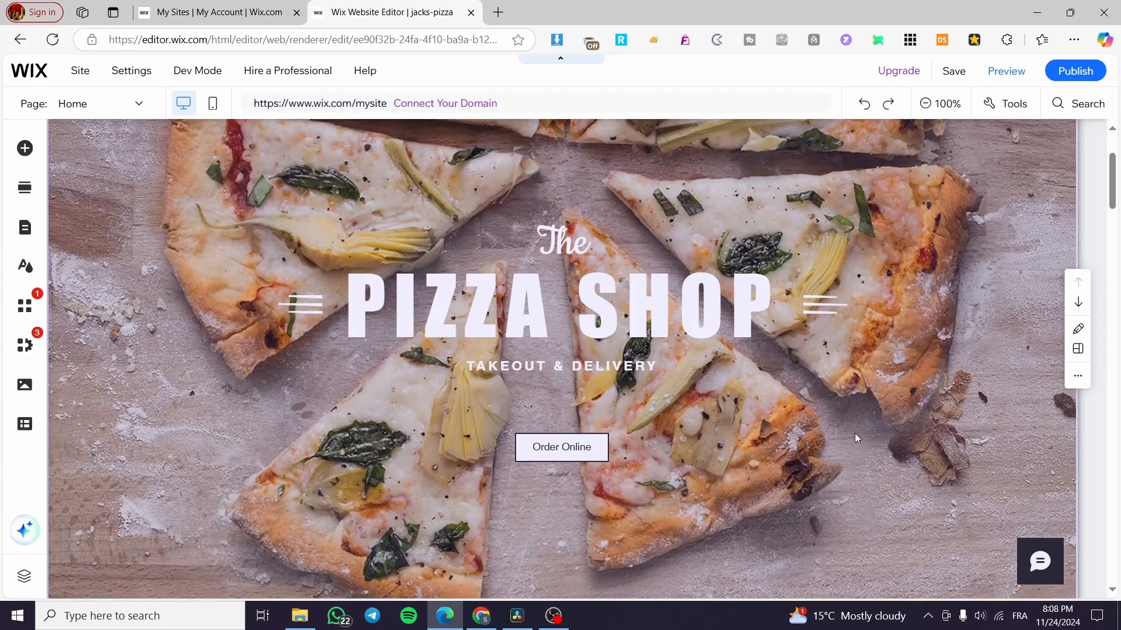
{"action": "scroll", "coordinate": [636, 418], "scroll_direction": "up", "scroll_amount": 3}
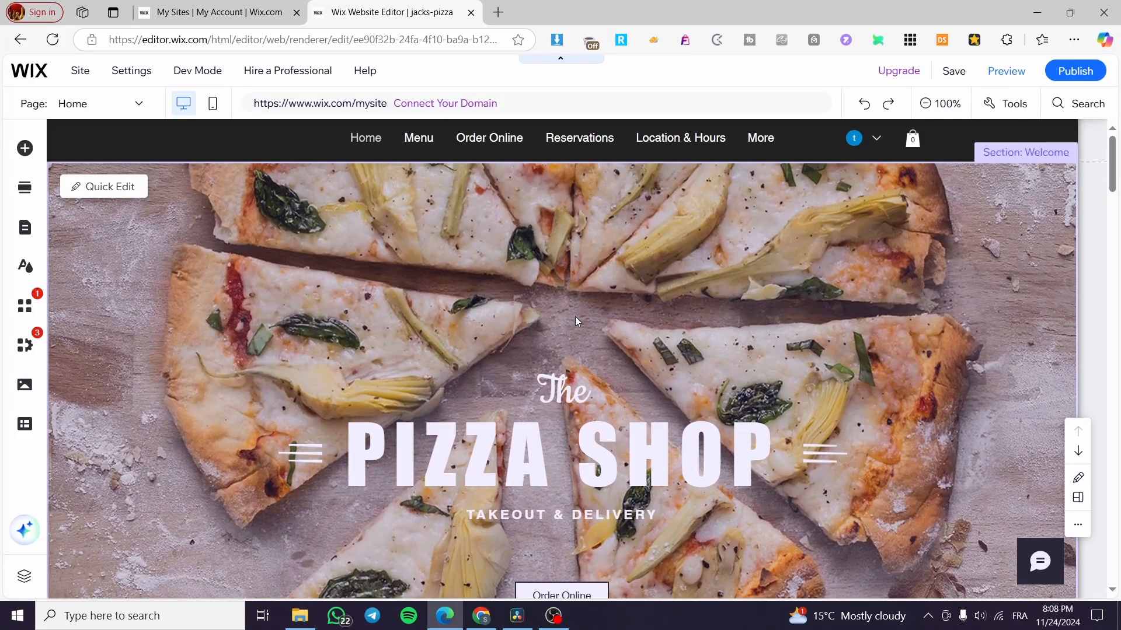
{"action": "left_click", "coordinate": [578, 325]}
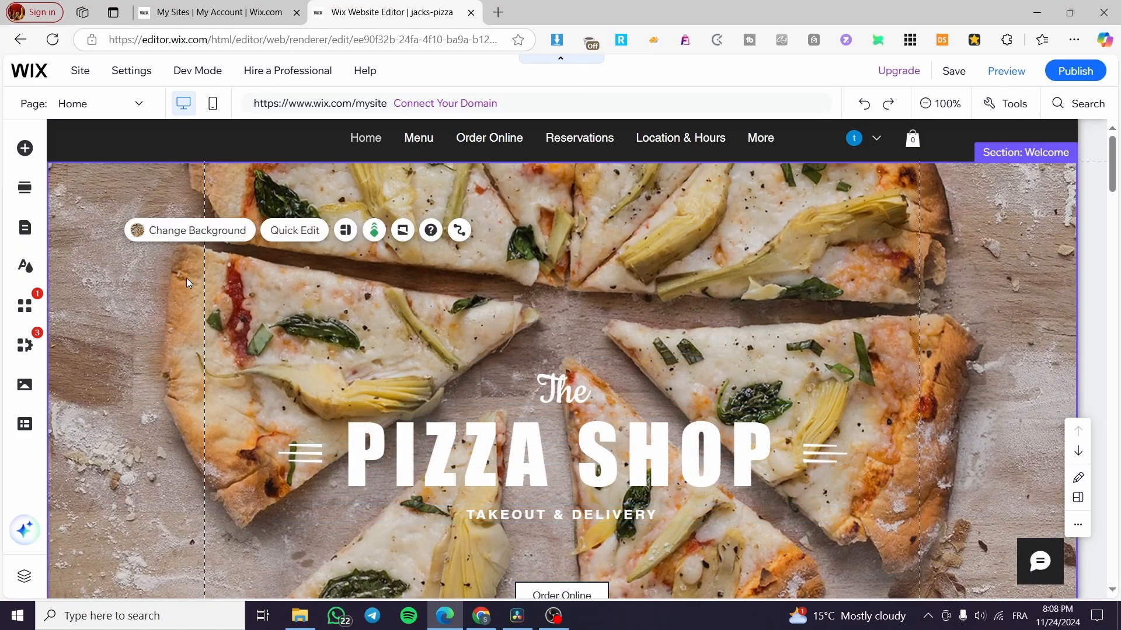
{"action": "left_click", "coordinate": [191, 230]}
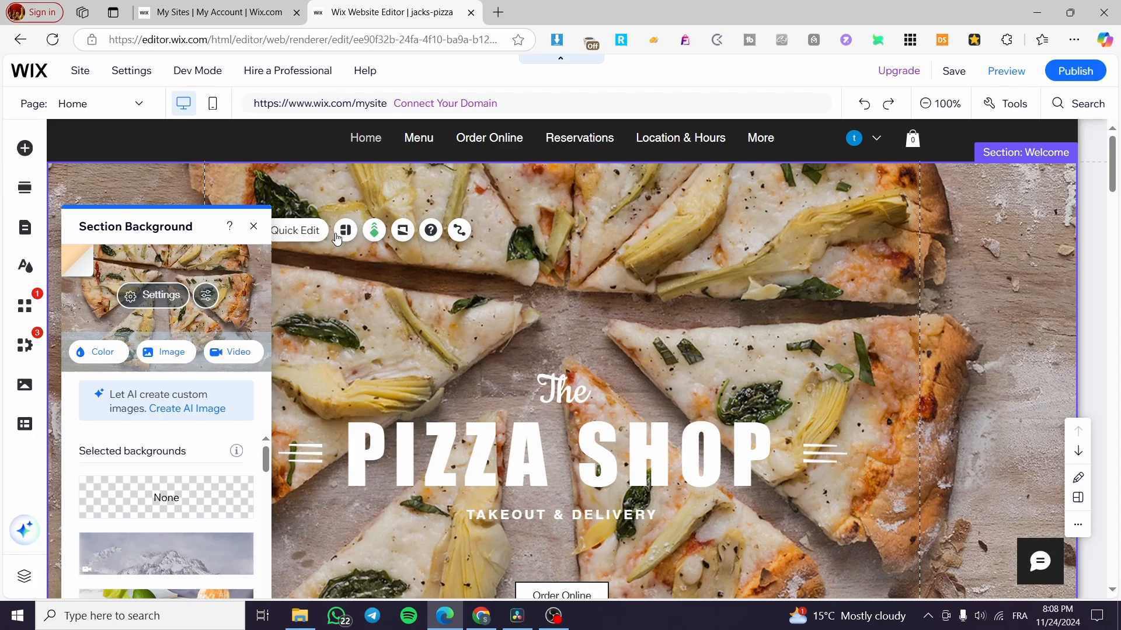
{"action": "left_click", "coordinate": [254, 226]}
{"action": "left_click", "coordinate": [295, 230]}
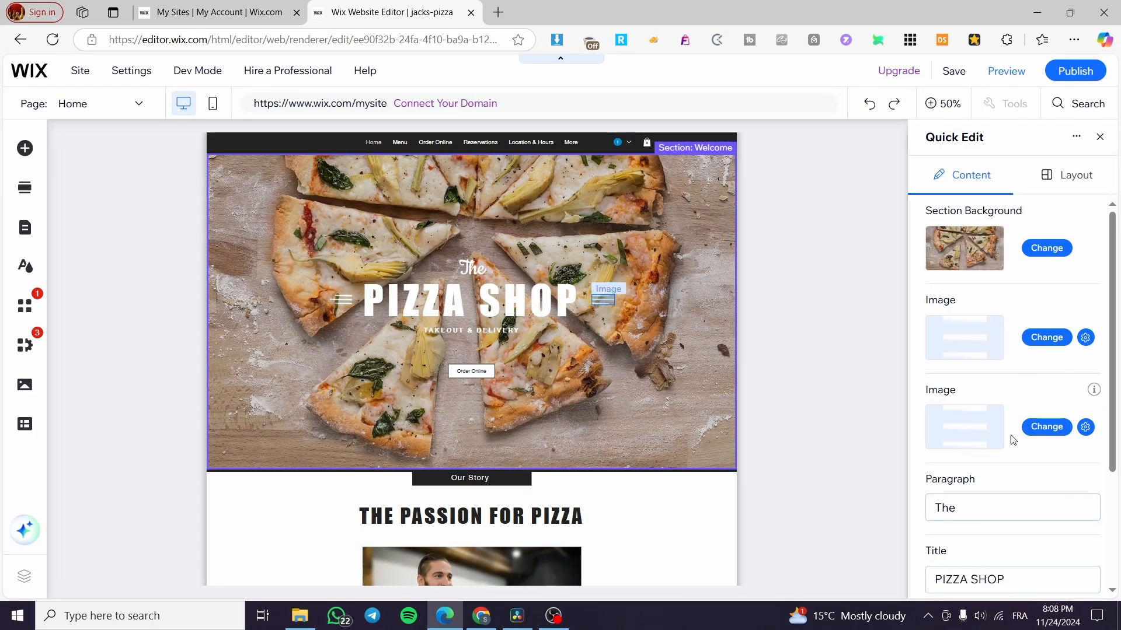
{"action": "scroll", "coordinate": [1012, 444], "scroll_direction": "down", "scroll_amount": 3}
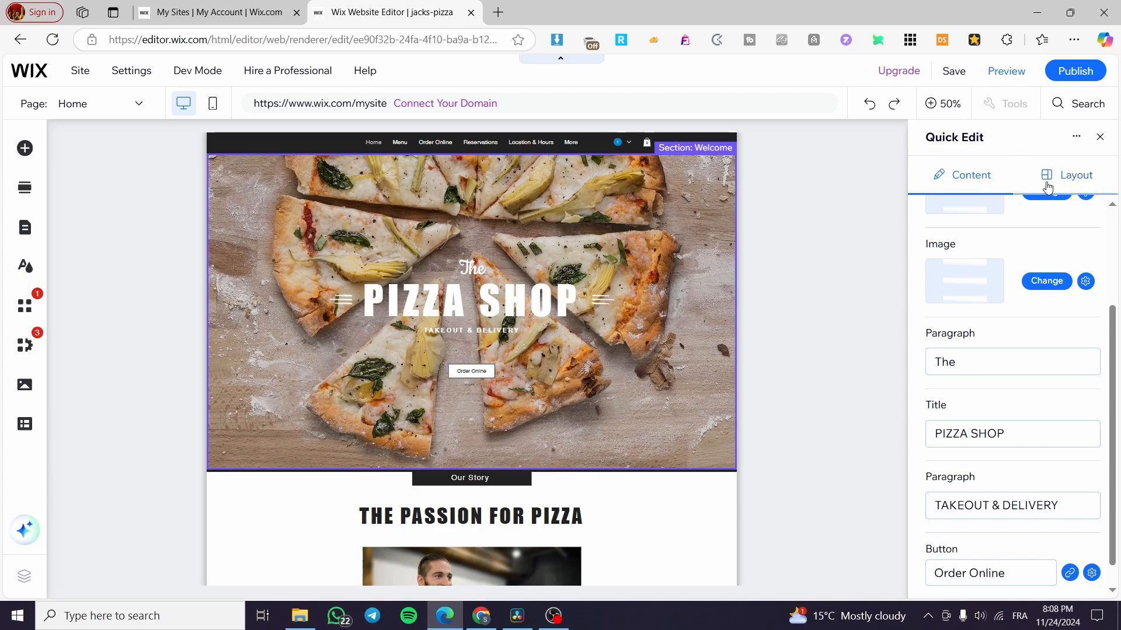
{"action": "left_click", "coordinate": [1100, 137]}
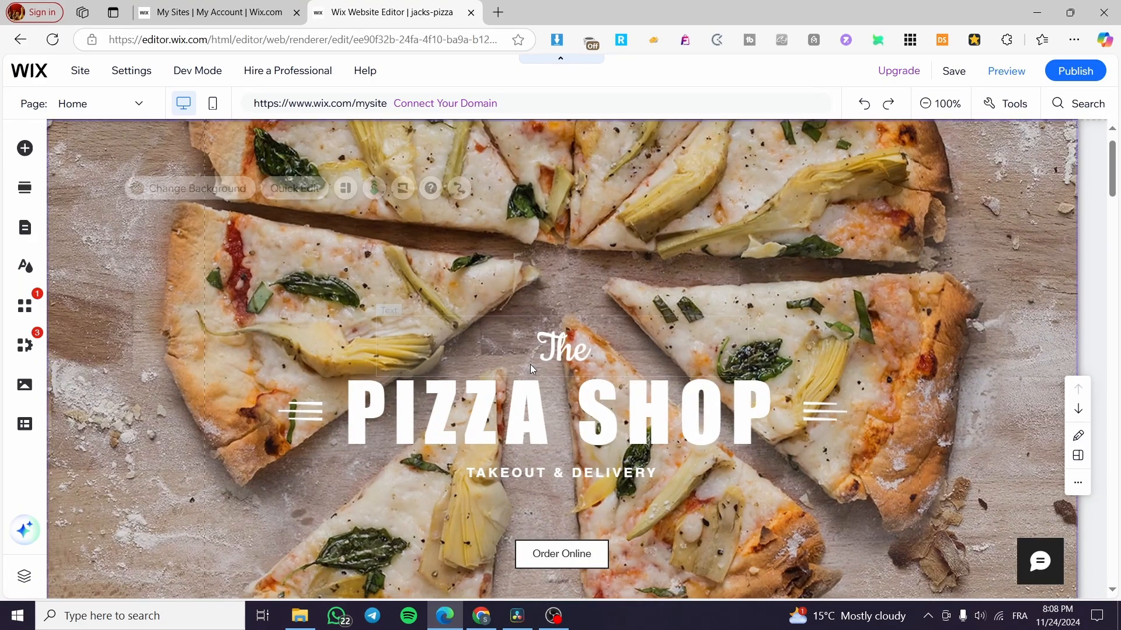
Step: Review the elements that can be added to the page, including text, images, buttons, and contact and forms
{"action": "left_click", "coordinate": [26, 150]}
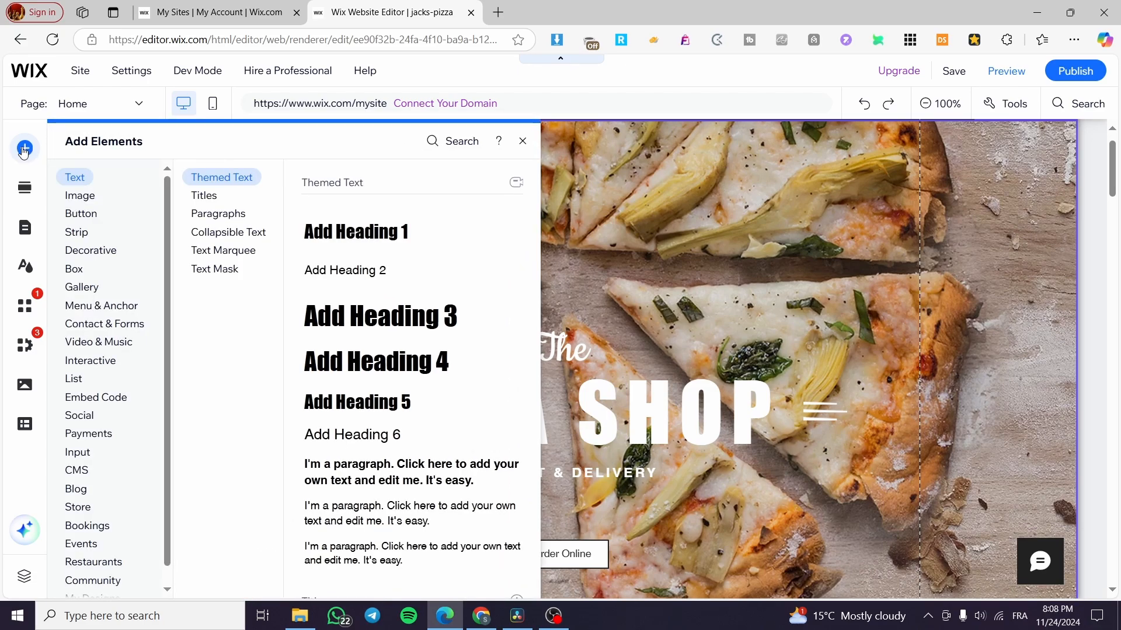
{"action": "left_click", "coordinate": [79, 196]}
{"action": "left_click", "coordinate": [80, 213]}
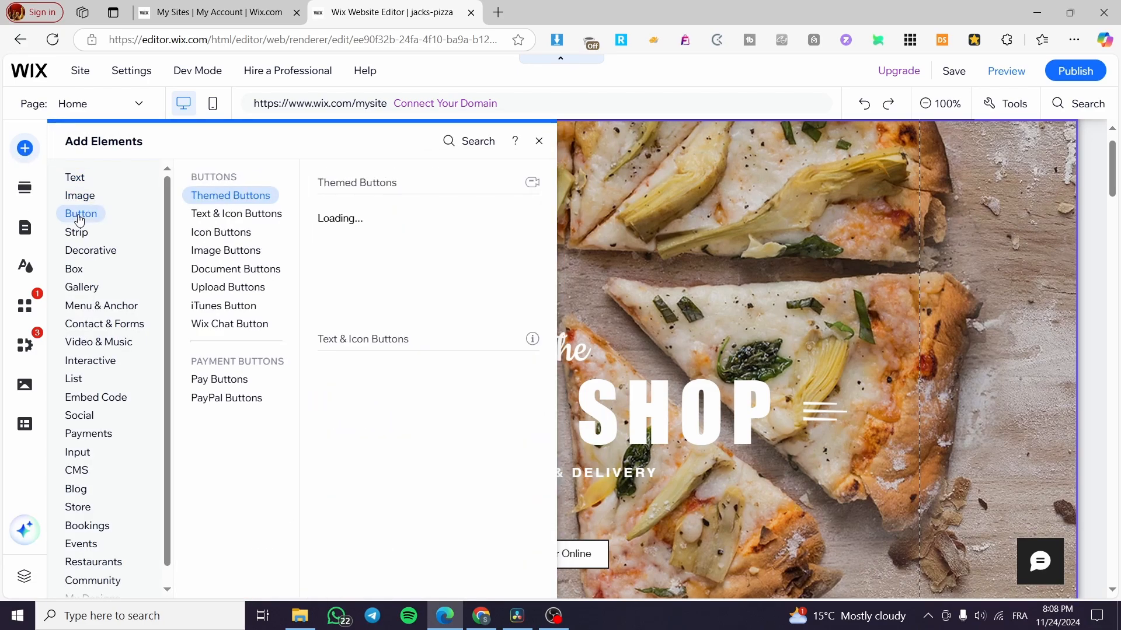
{"action": "left_click", "coordinate": [70, 324]}
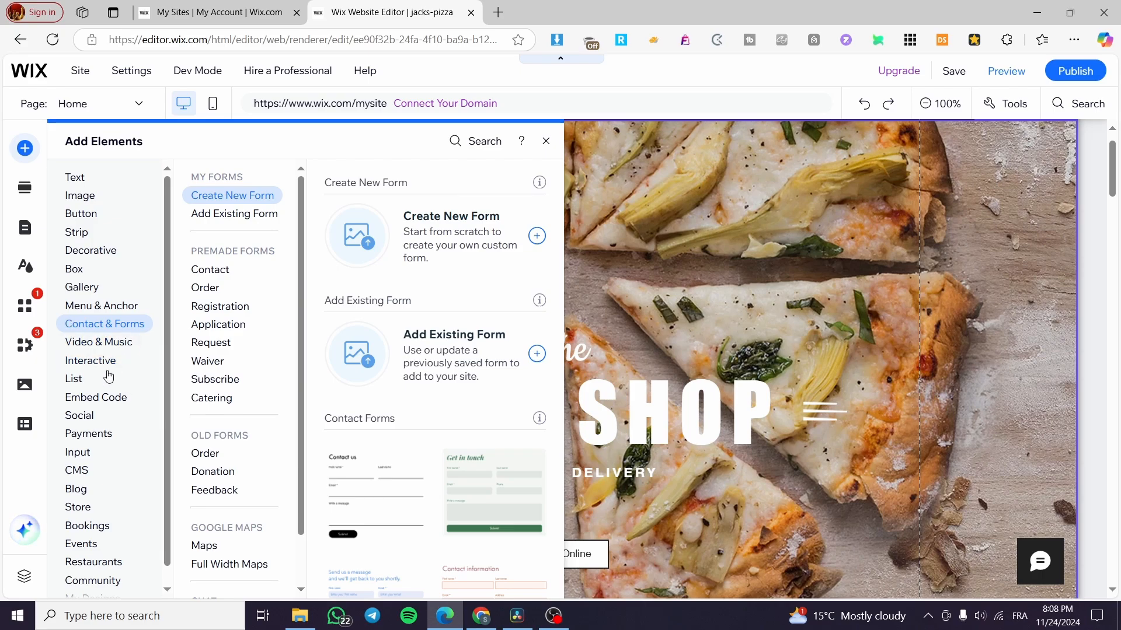
Step: View the sections available to add, review the site's pages and menu items, and return to the page
{"action": "left_click", "coordinate": [24, 187]}
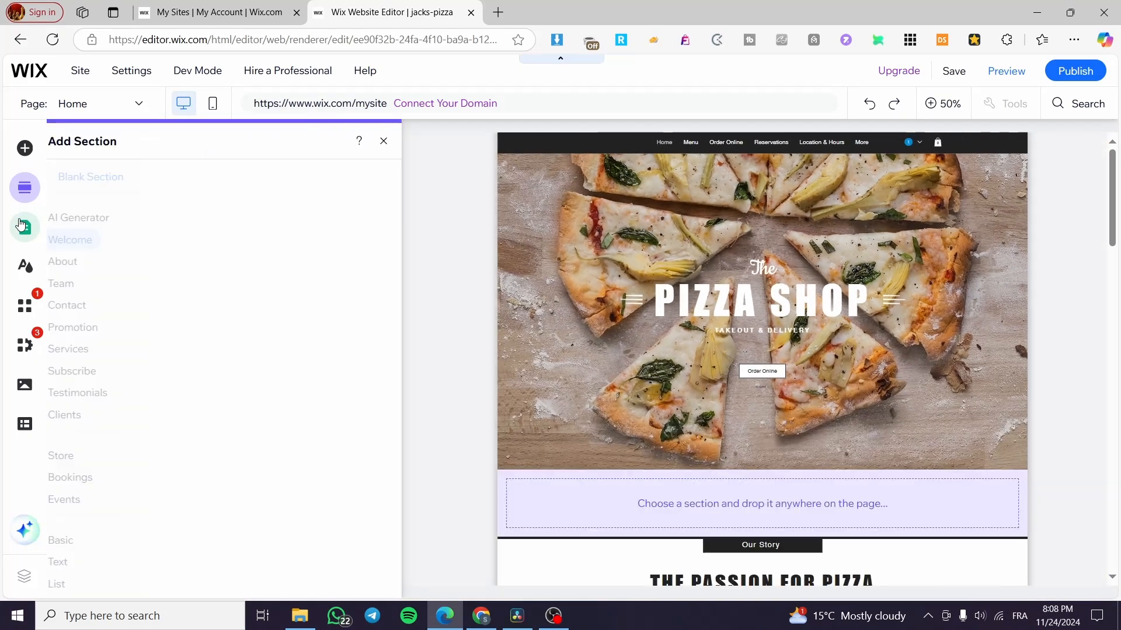
{"action": "left_click", "coordinate": [22, 227]}
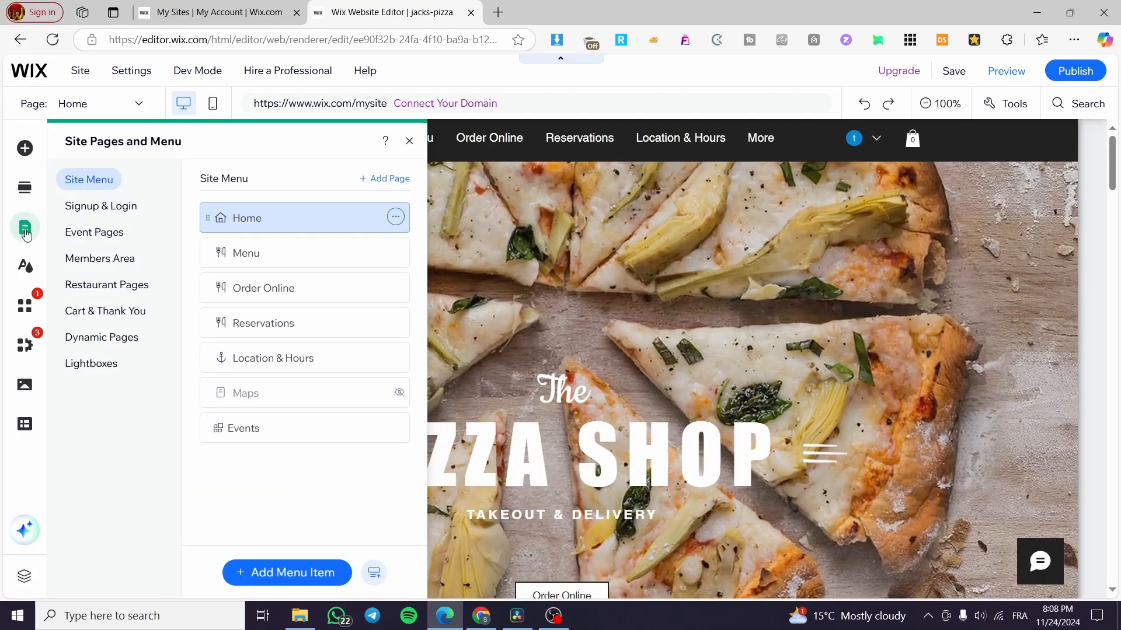
{"action": "left_click", "coordinate": [409, 141]}
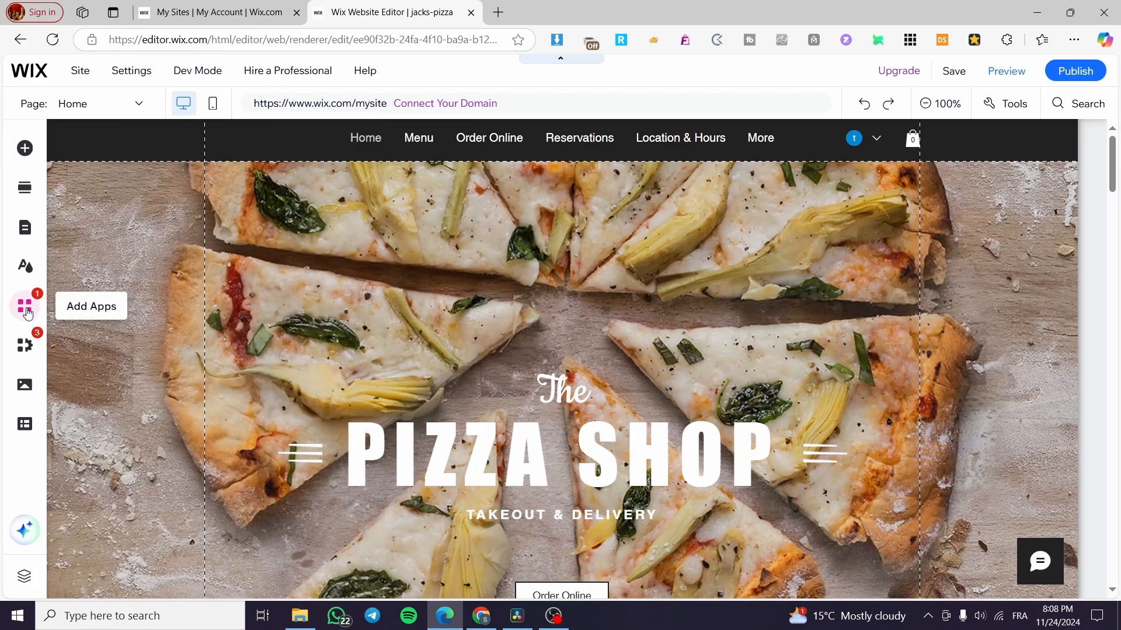